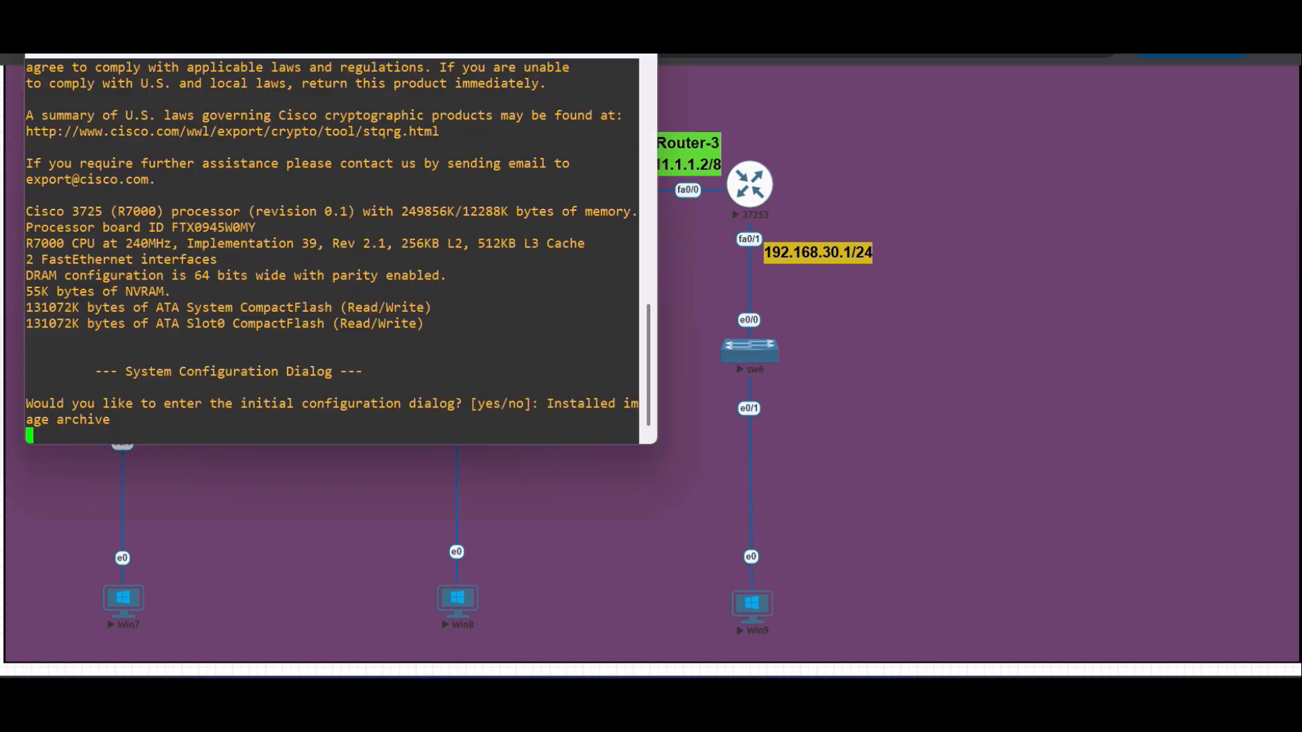
# - Move Router-1's console window clear of the router labels and enter global configuration mode through privileged mode
pyautogui.moveTo(491, 38); pyautogui.dragTo(944, 101)
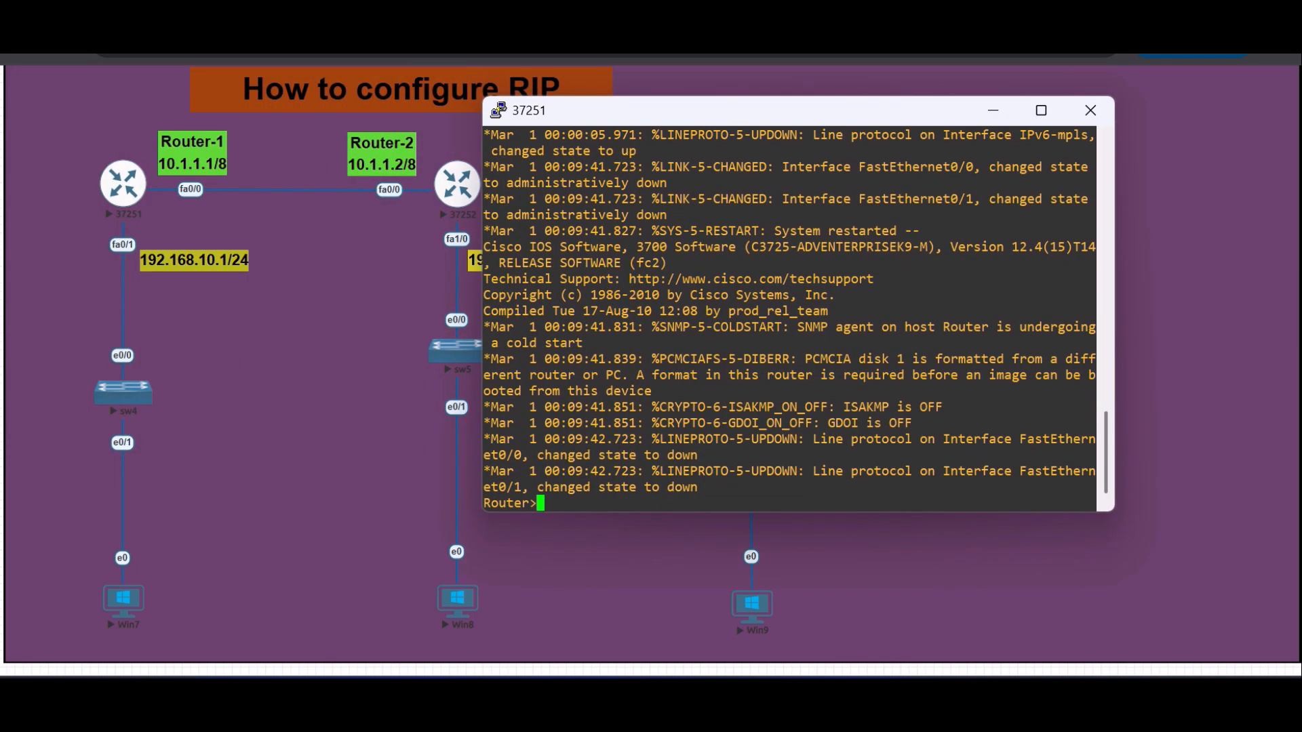
pyautogui.write('en')
pyautogui.press('Tab')
pyautogui.press('Return')
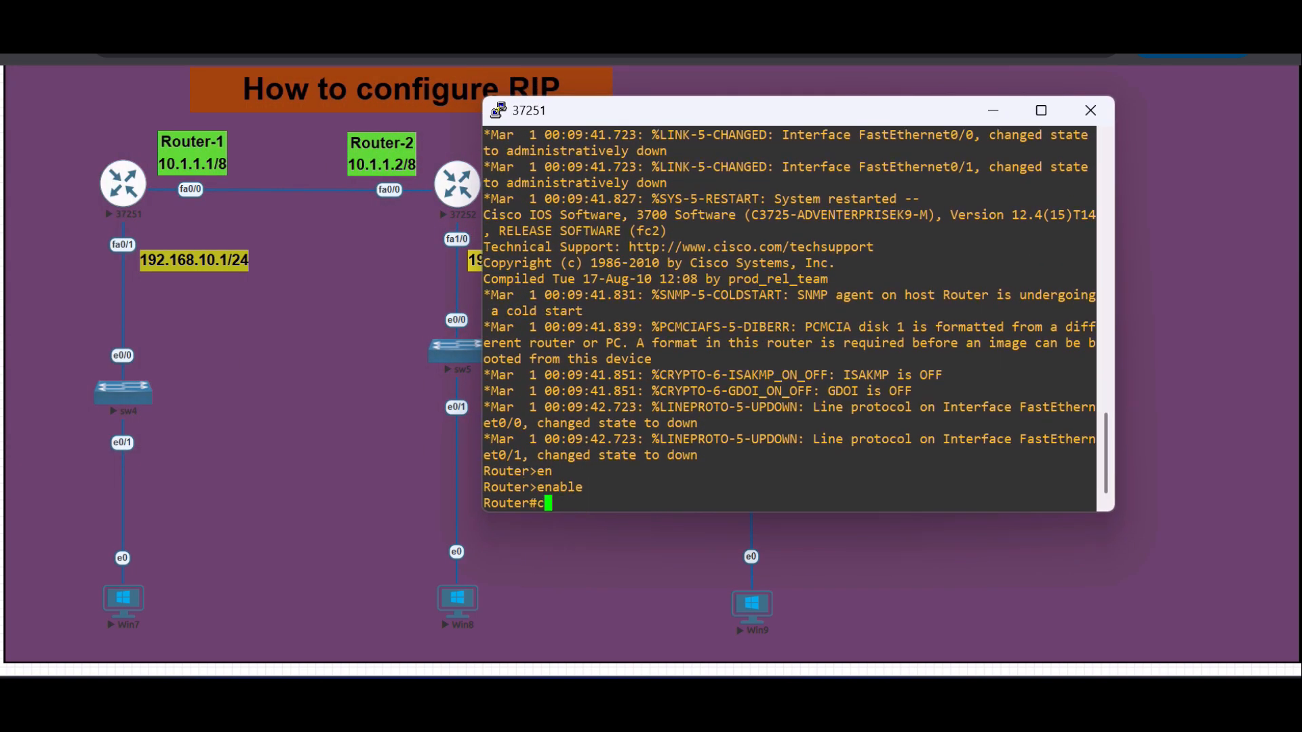
pyautogui.write('conf t')
pyautogui.press('Return')
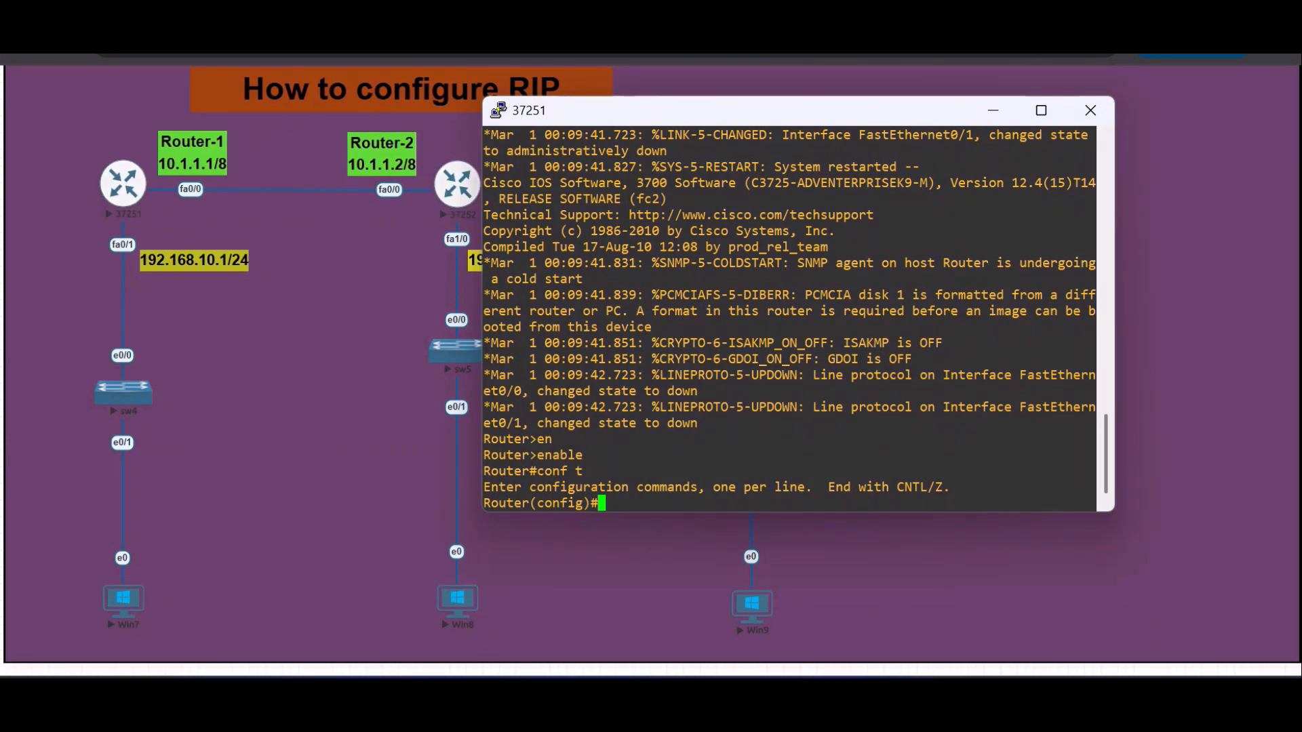
# - Assign IP address 10.1.1.1 with mask 255.0.0.0 to interface FastEthernet 0/0 on Router-1
pyautogui.write('int fa')
pyautogui.press('Tab')
pyautogui.write('0/0')
pyautogui.press('Return')
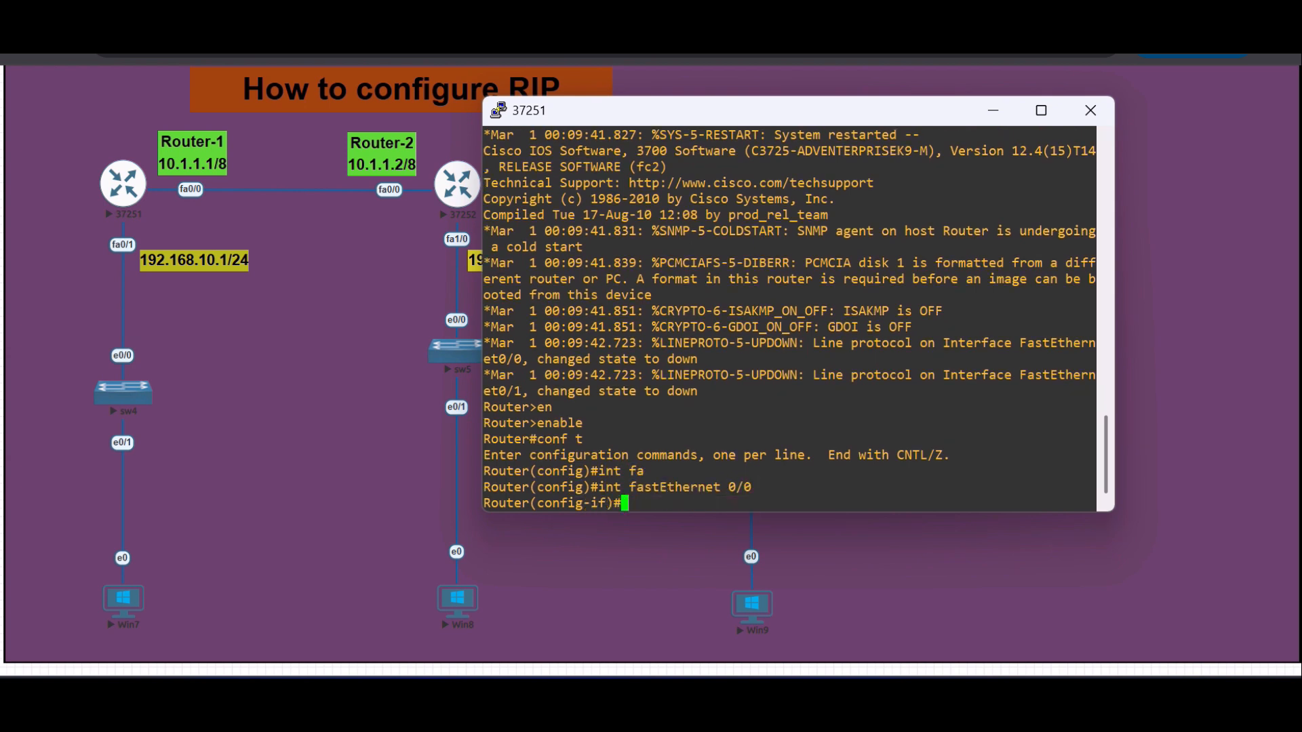
pyautogui.write('ip add')
pyautogui.press('Tab')
pyautogui.write('10')
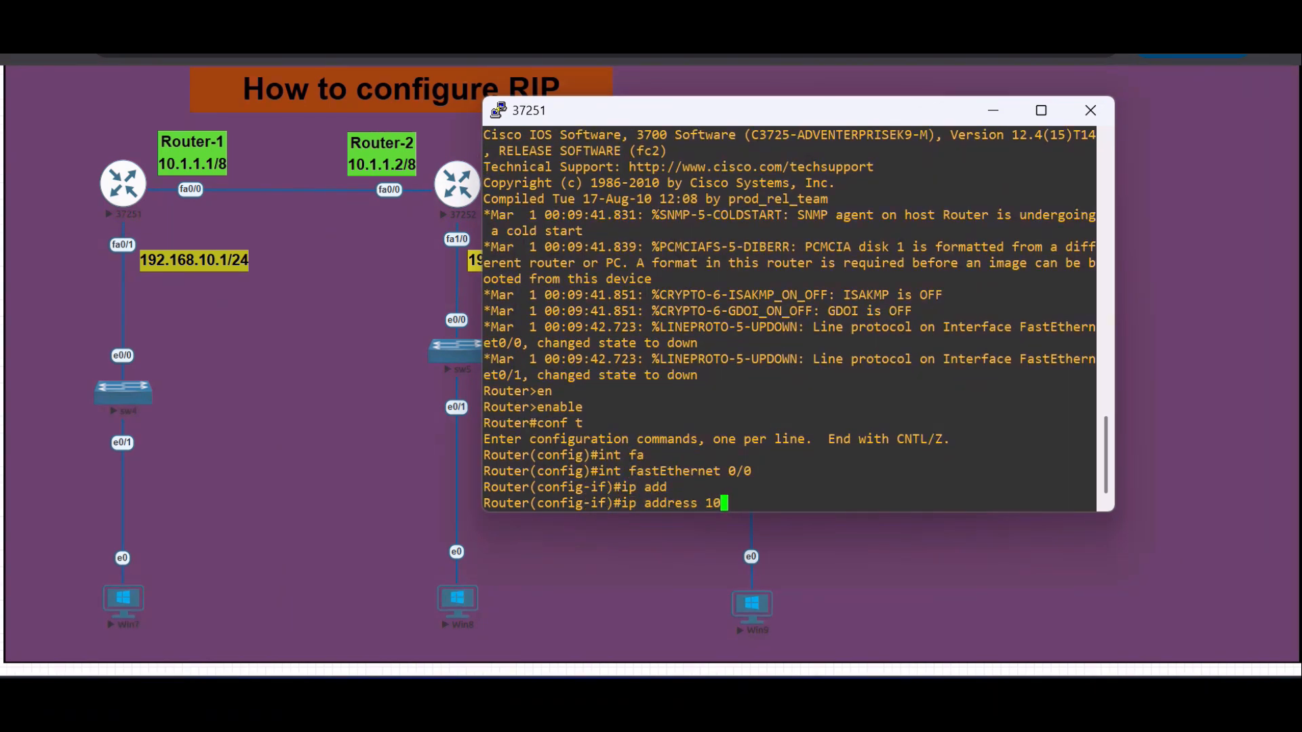
pyautogui.write('.1.1.1 255.0.0.0')
pyautogui.press('Return')
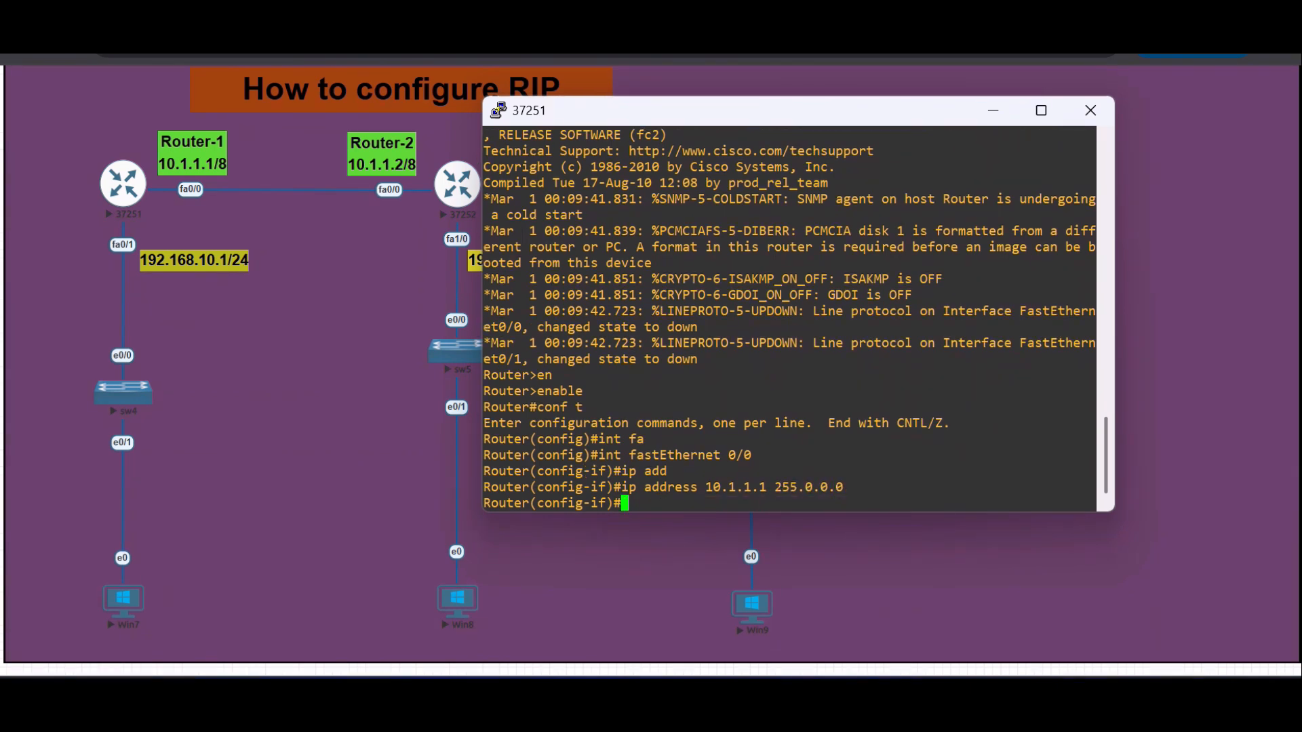
# - Enable Router-1's FastEthernet 0/0 interface with the no shutdown command
pyautogui.write('no sh')
pyautogui.press('Tab')
pyautogui.press('Return')
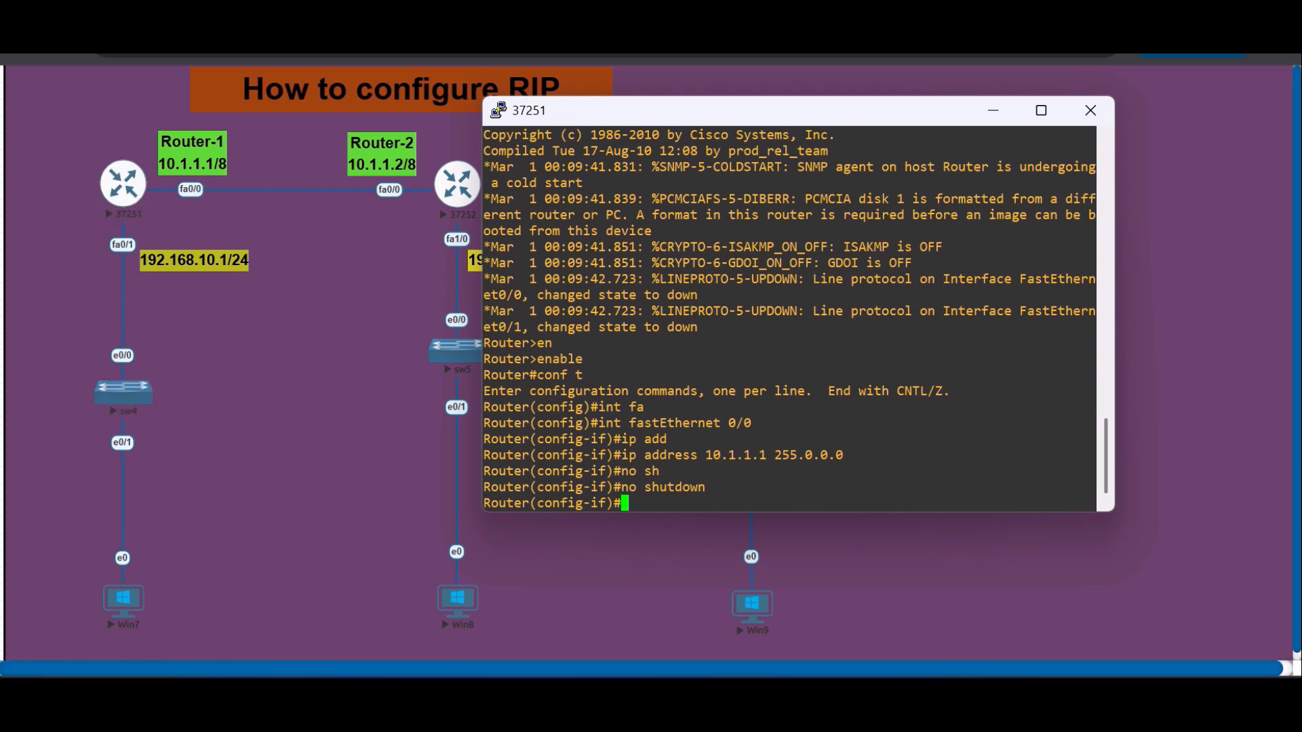
pyautogui.press('Return')
pyautogui.press('Return')
pyautogui.press('Return')
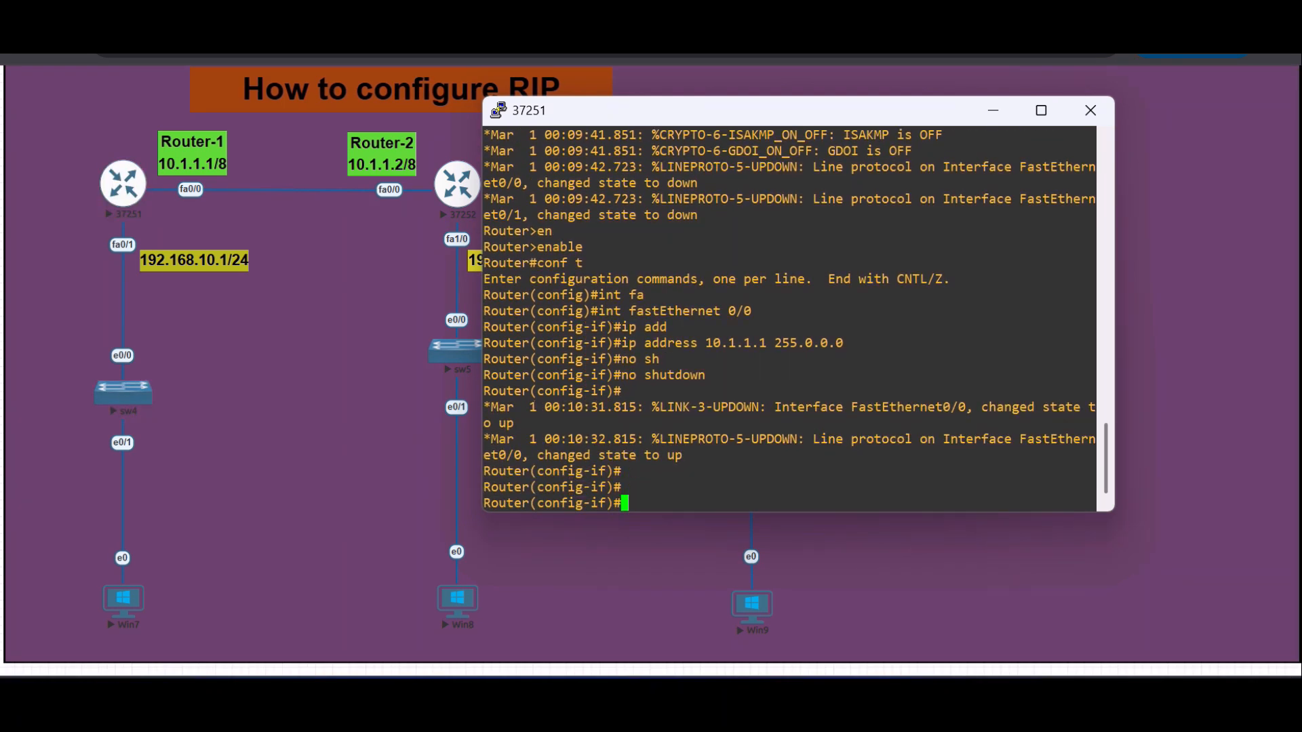
# - Leave the FastEthernet 0/0 configuration on Router-1 and enter interface configuration for FastEthernet 0/1
pyautogui.write('exit')
pyautogui.press('Return')
pyautogui.write('exit')
pyautogui.press('Return')
pyautogui.write('intv')
pyautogui.press('BackSpace')
pyautogui.press('BackSpace')
pyautogui.write('fa')
pyautogui.press('Tab')
pyautogui.write('0/1')
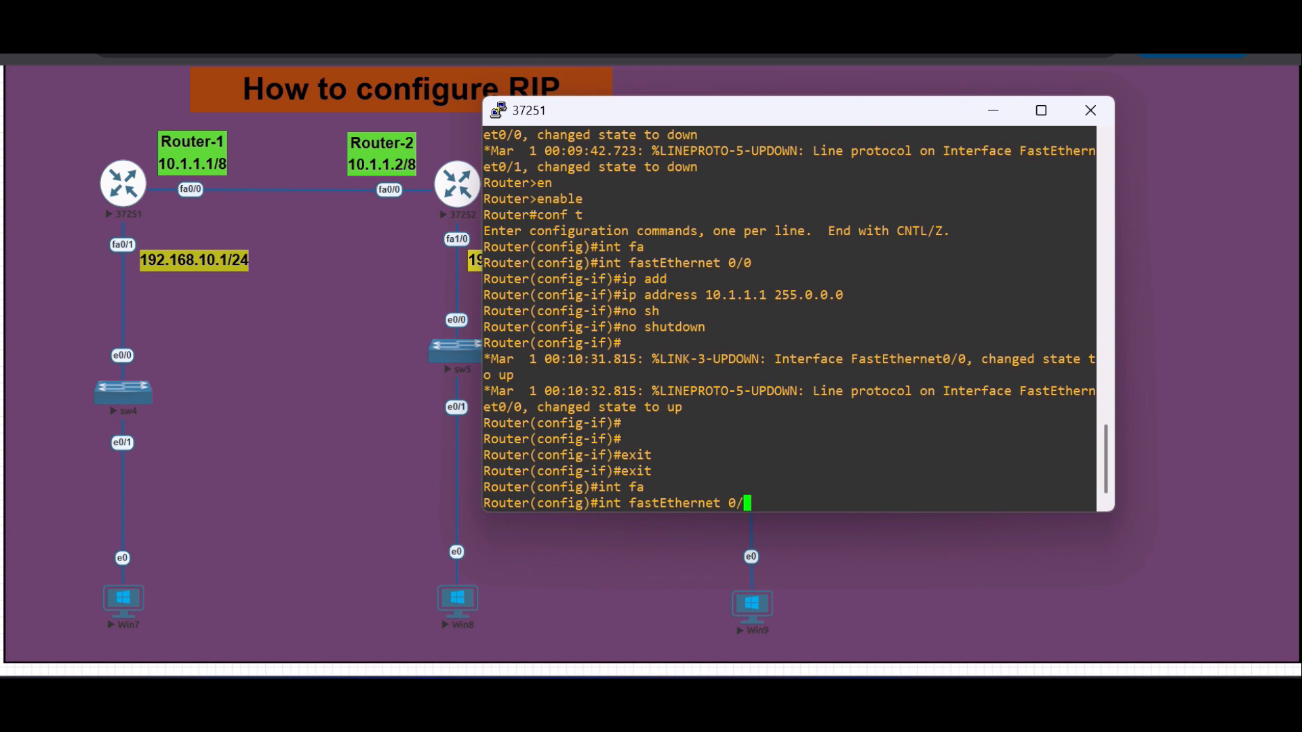
pyautogui.press('Return')
# - Assign 192.168.10.1 with mask 255.255.255.0 to Router-1's FastEthernet 0/1 and enable the interface with no shutdown
pyautogui.write('ip add')
pyautogui.press('Tab')
pyautogui.write('192')
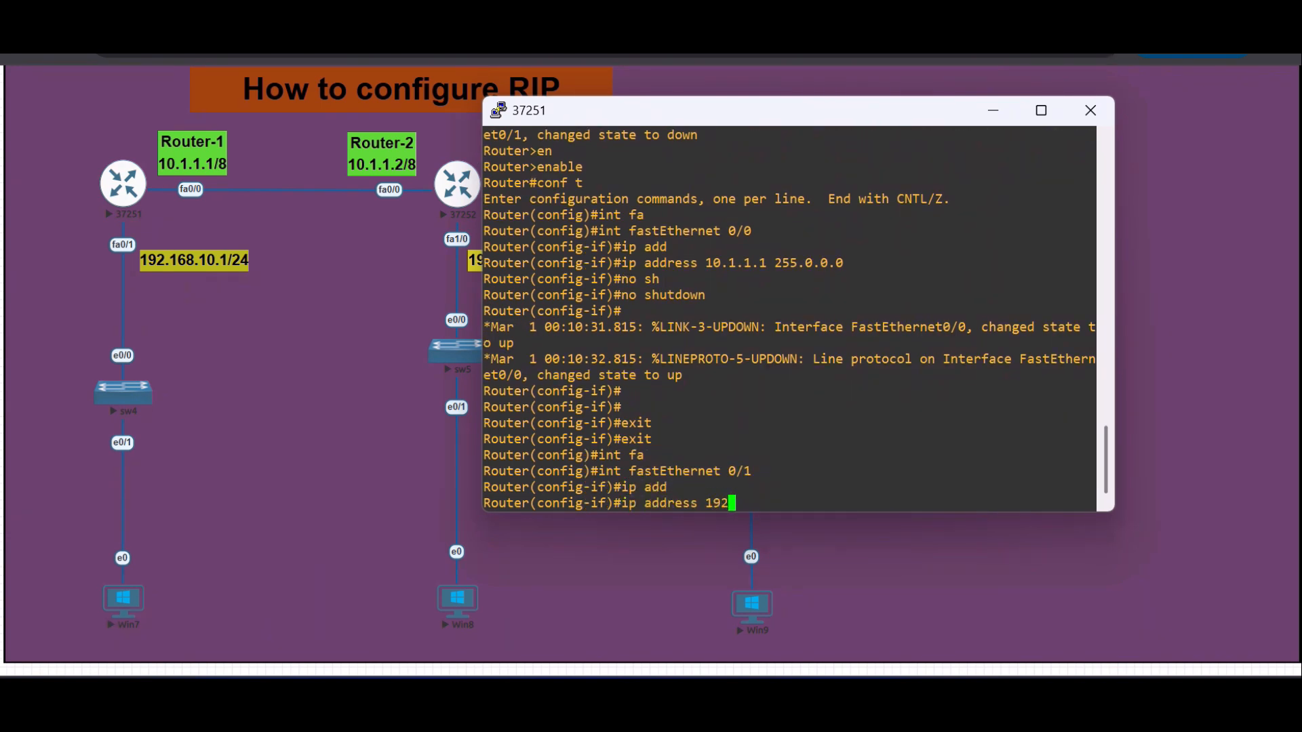
pyautogui.write('.168.10.1 255.')
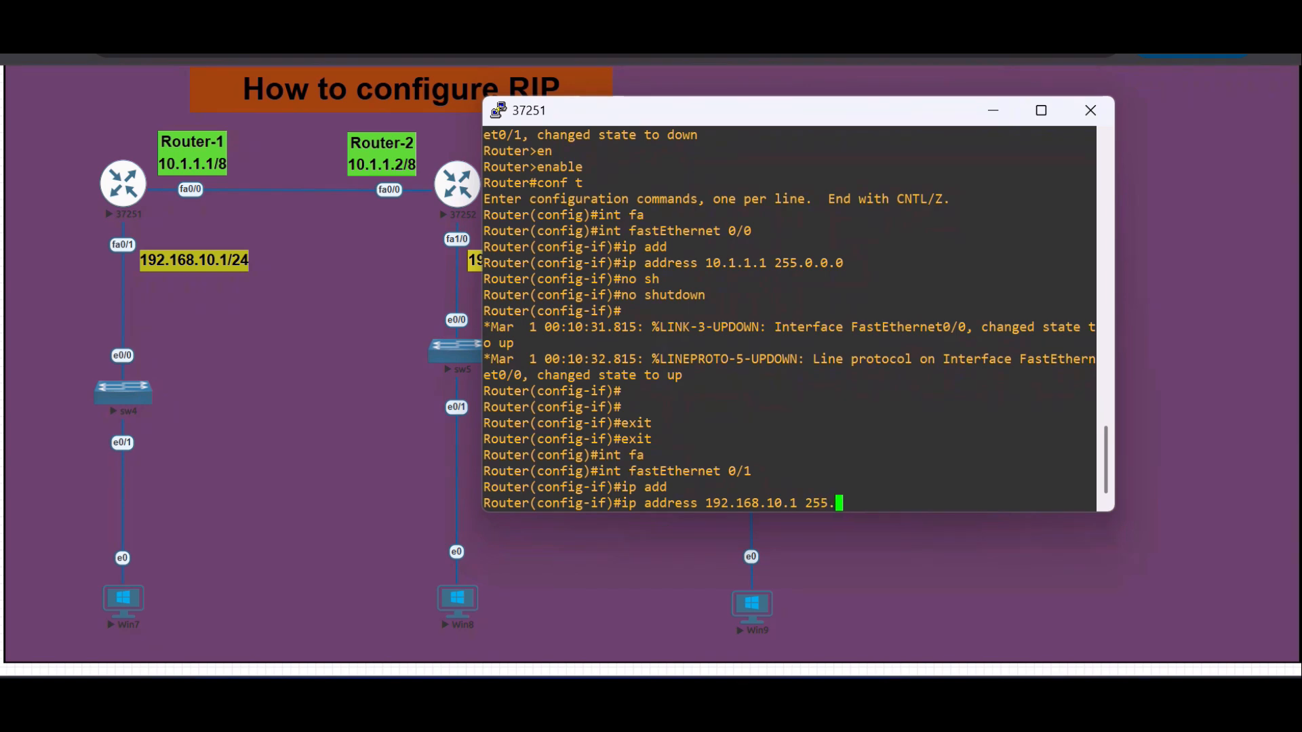
pyautogui.write('255.255.0')
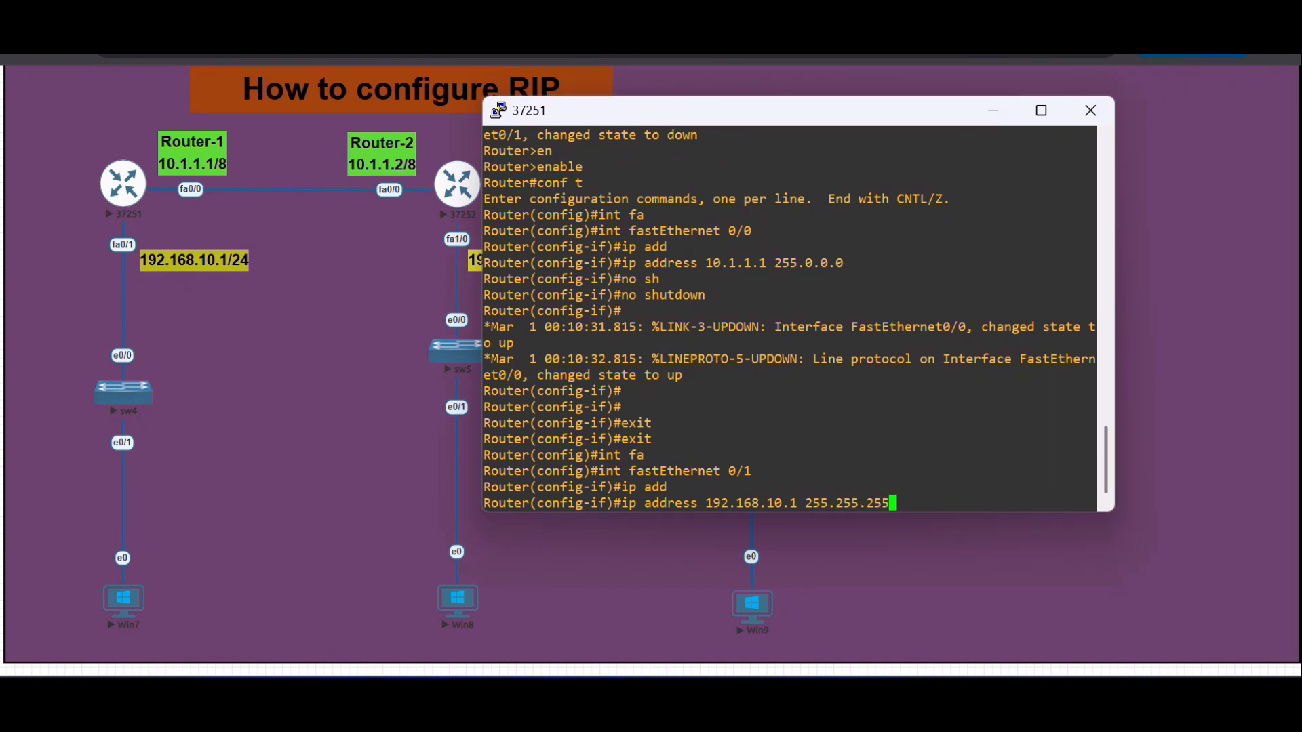
pyautogui.press('Return')
pyautogui.write('no sh')
pyautogui.press('Tab')
pyautogui.press('Return')
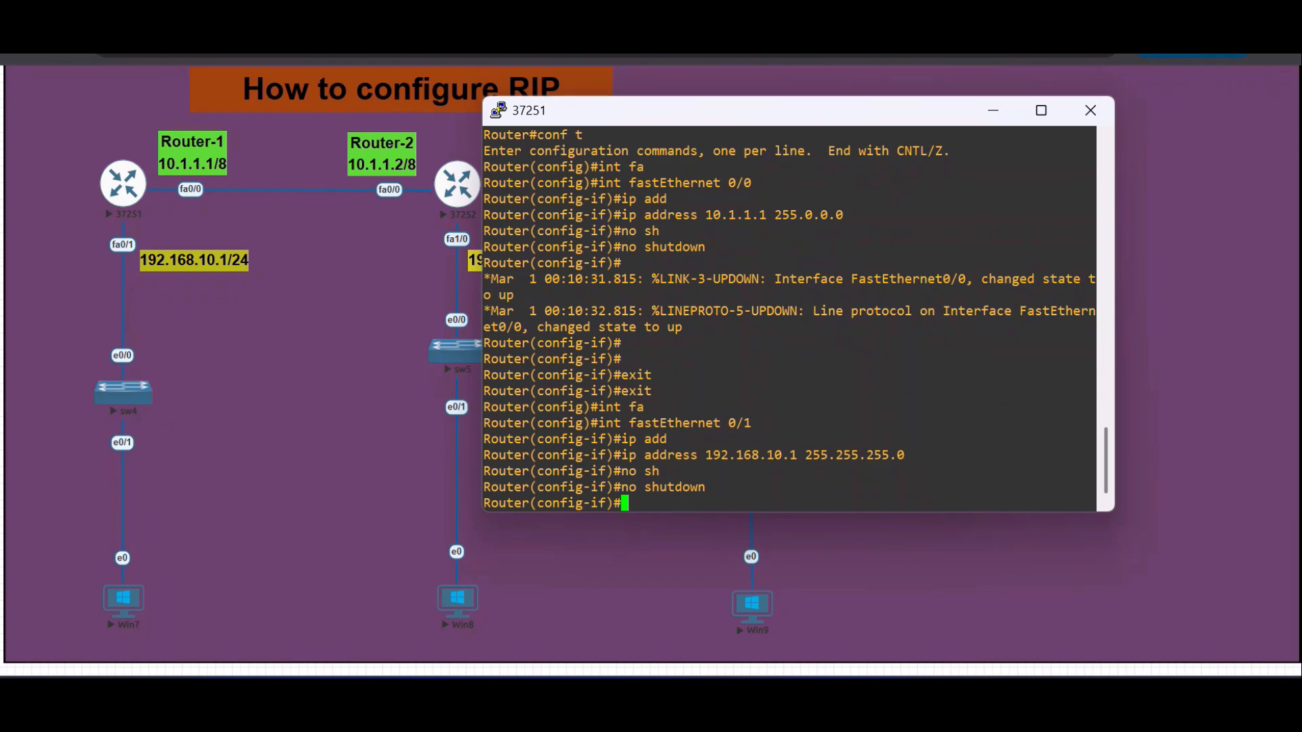
# - Close Router-1's console session and open the console of Router-2 (37252), keeping its window clear of Router-2's address labels
pyautogui.click(1090, 111)
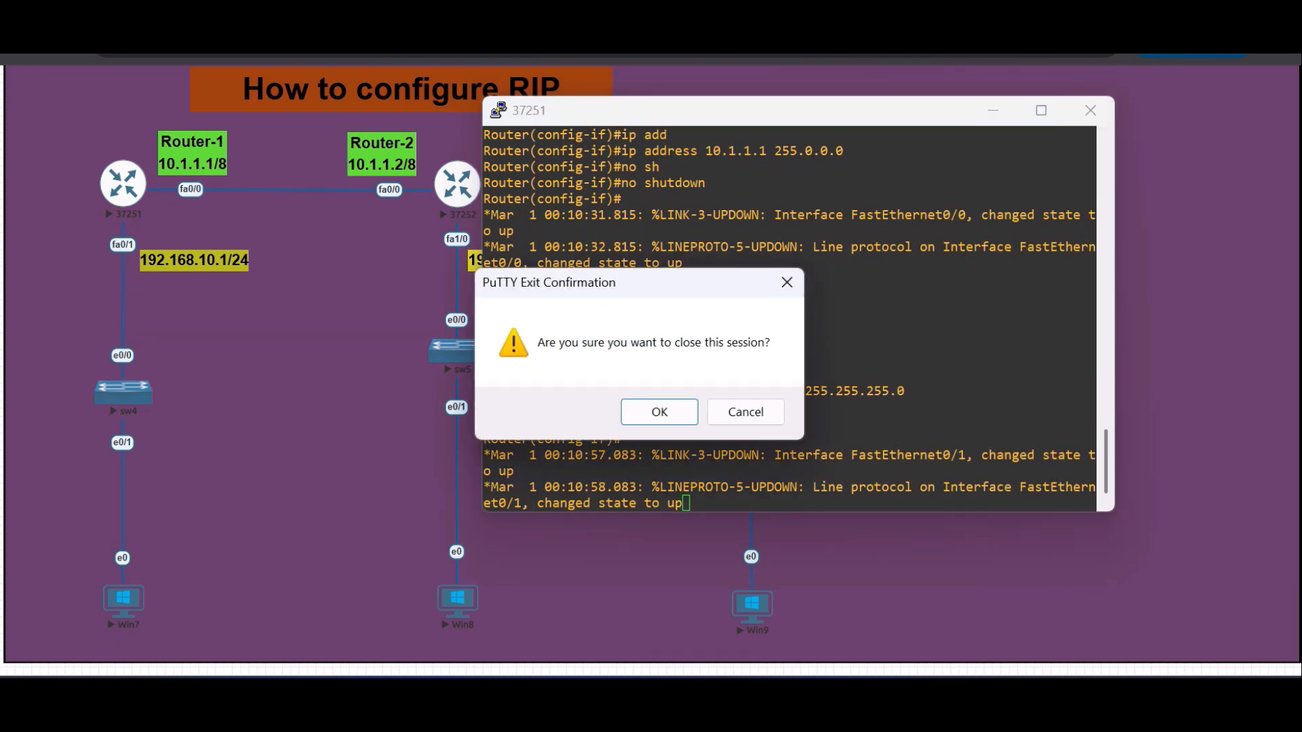
pyautogui.press('Return')
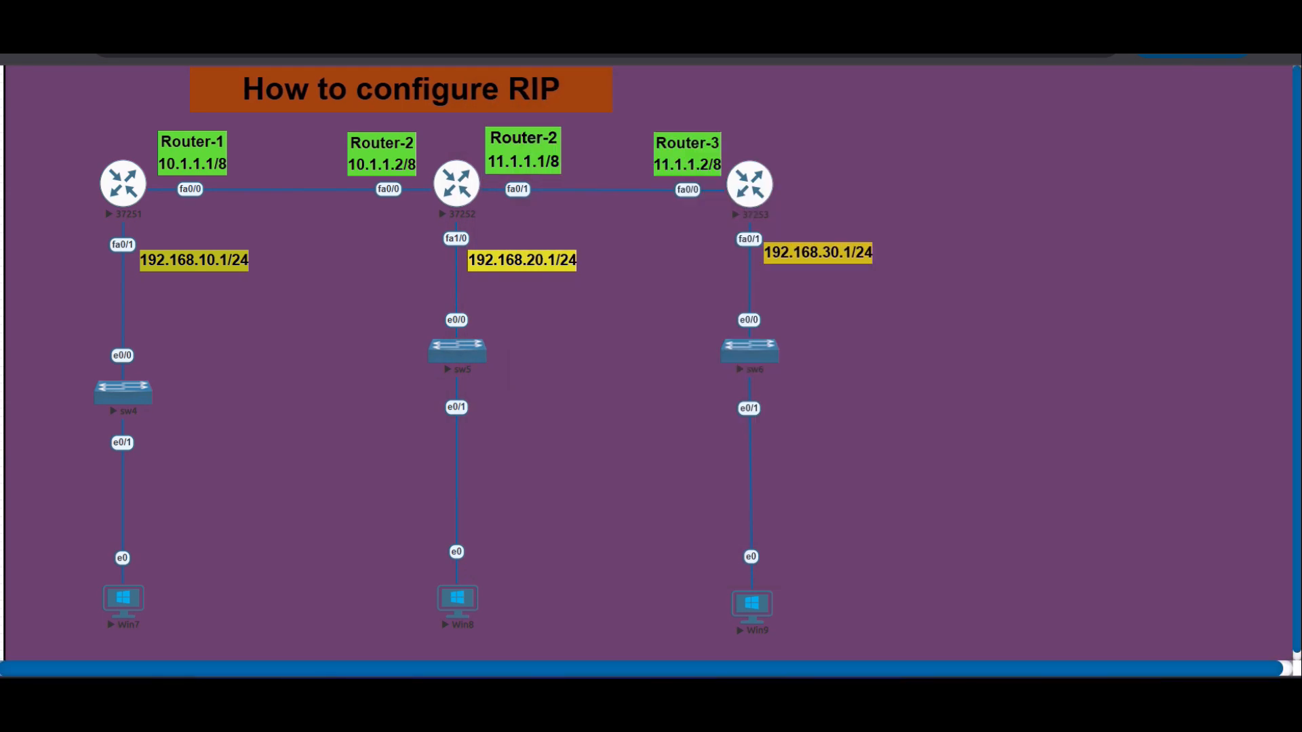
pyautogui.click(457, 183)
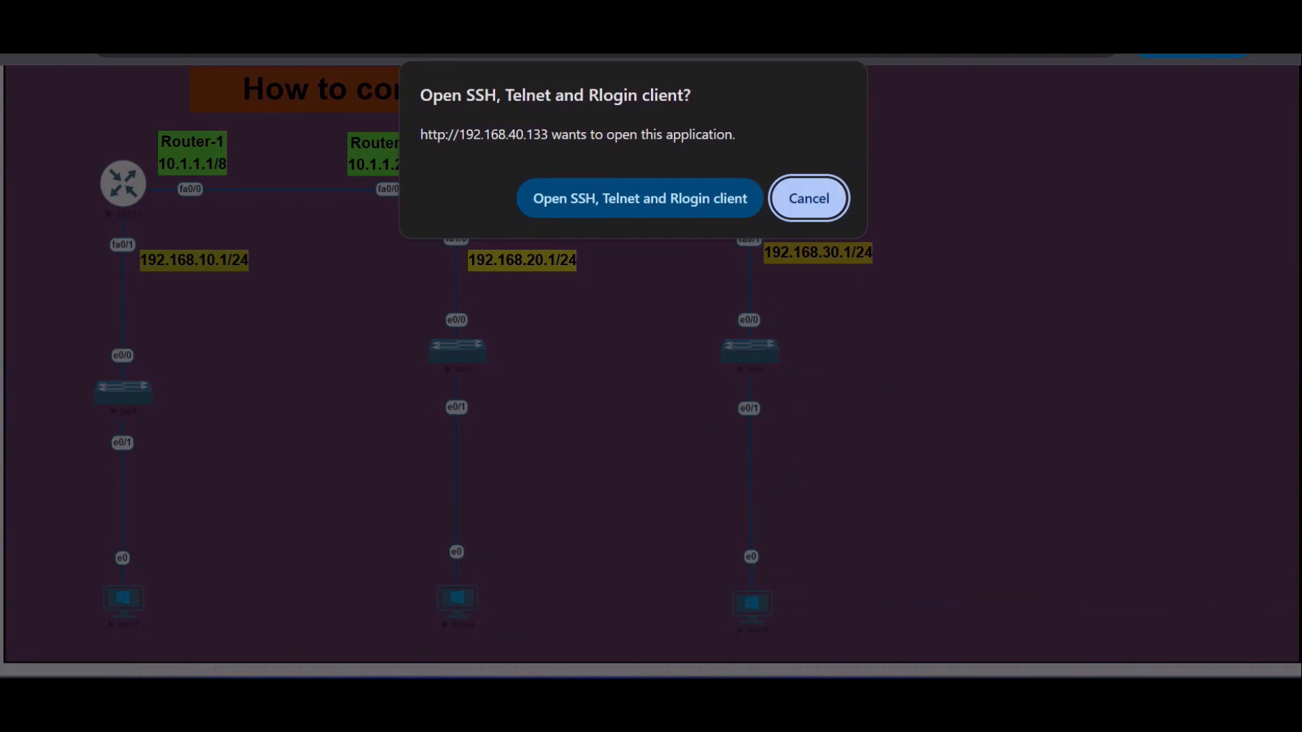
pyautogui.click(639, 198)
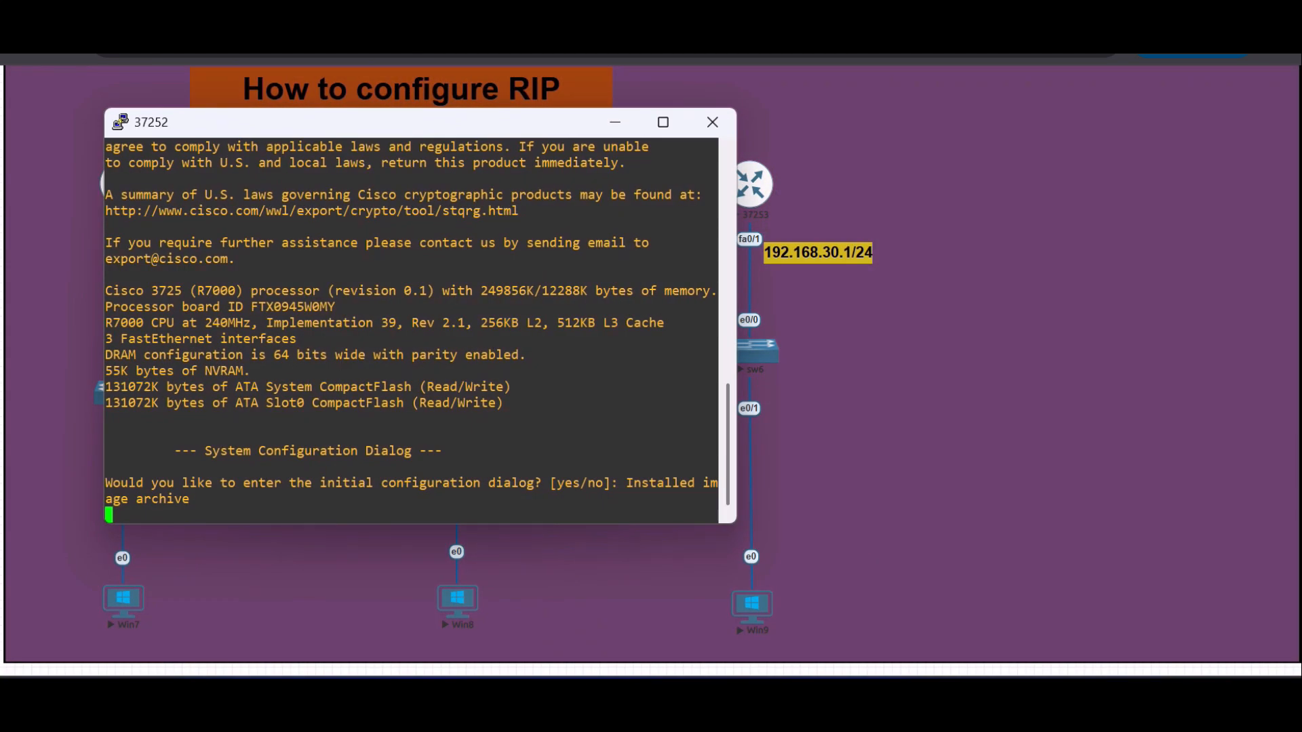
pyautogui.moveTo(520, 125); pyautogui.dragTo(767, 317)
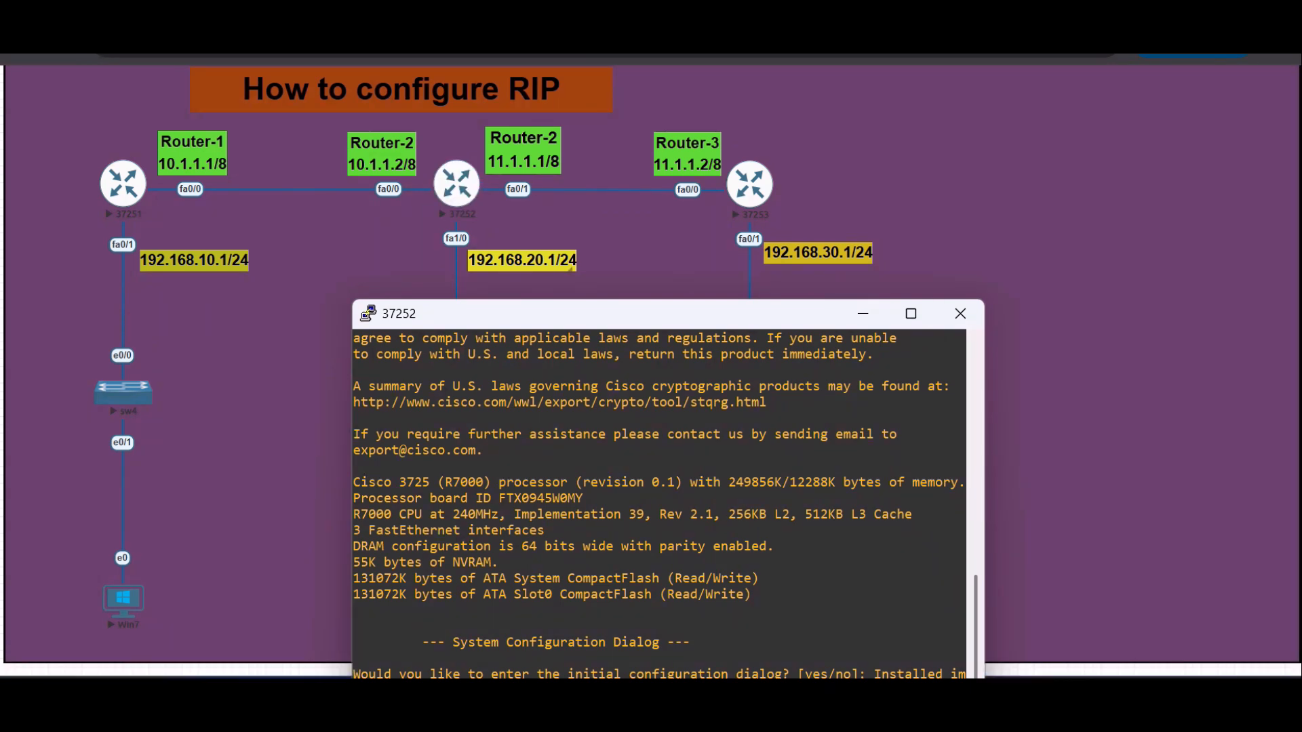
pyautogui.moveTo(619, 317); pyautogui.dragTo(929, 105)
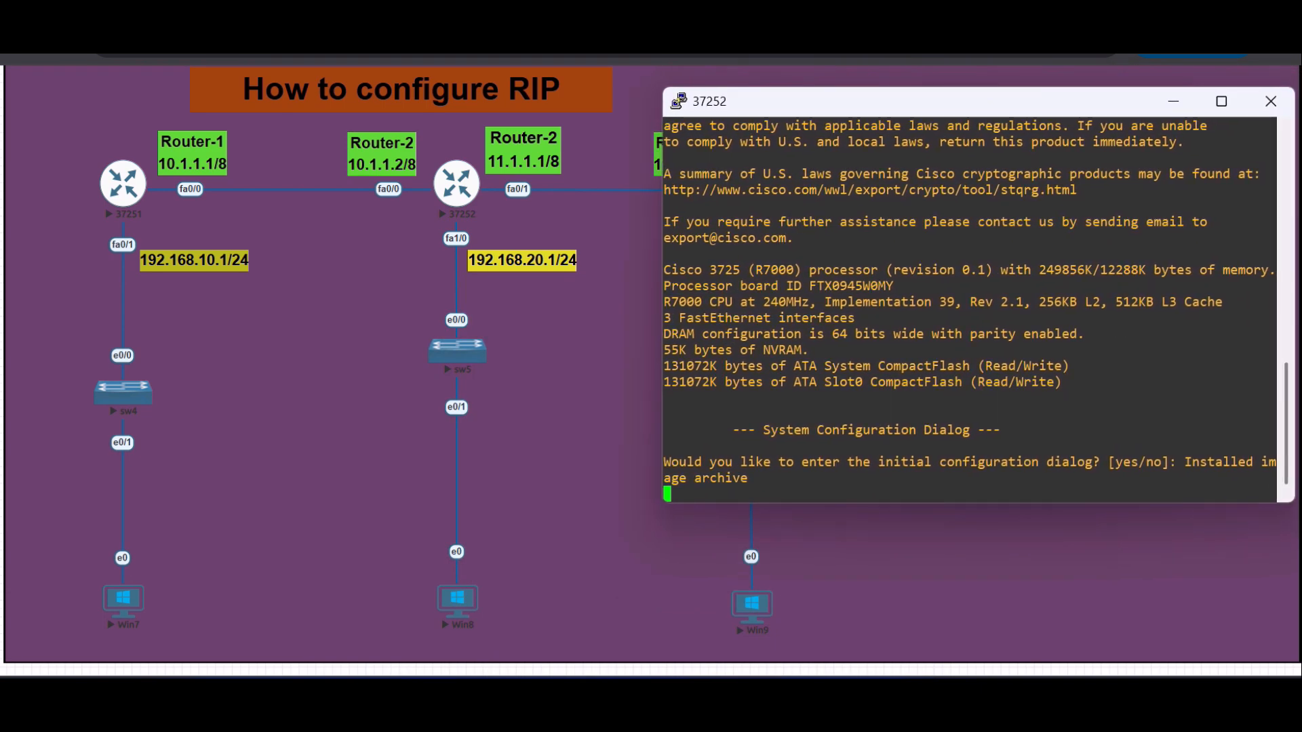
# - Decline the initial configuration dialog on Router-2 and bring up its command prompt
pyautogui.press('Return')
pyautogui.press('Return')
pyautogui.press('Return')
pyautogui.write('n')
pyautogui.press('Return')
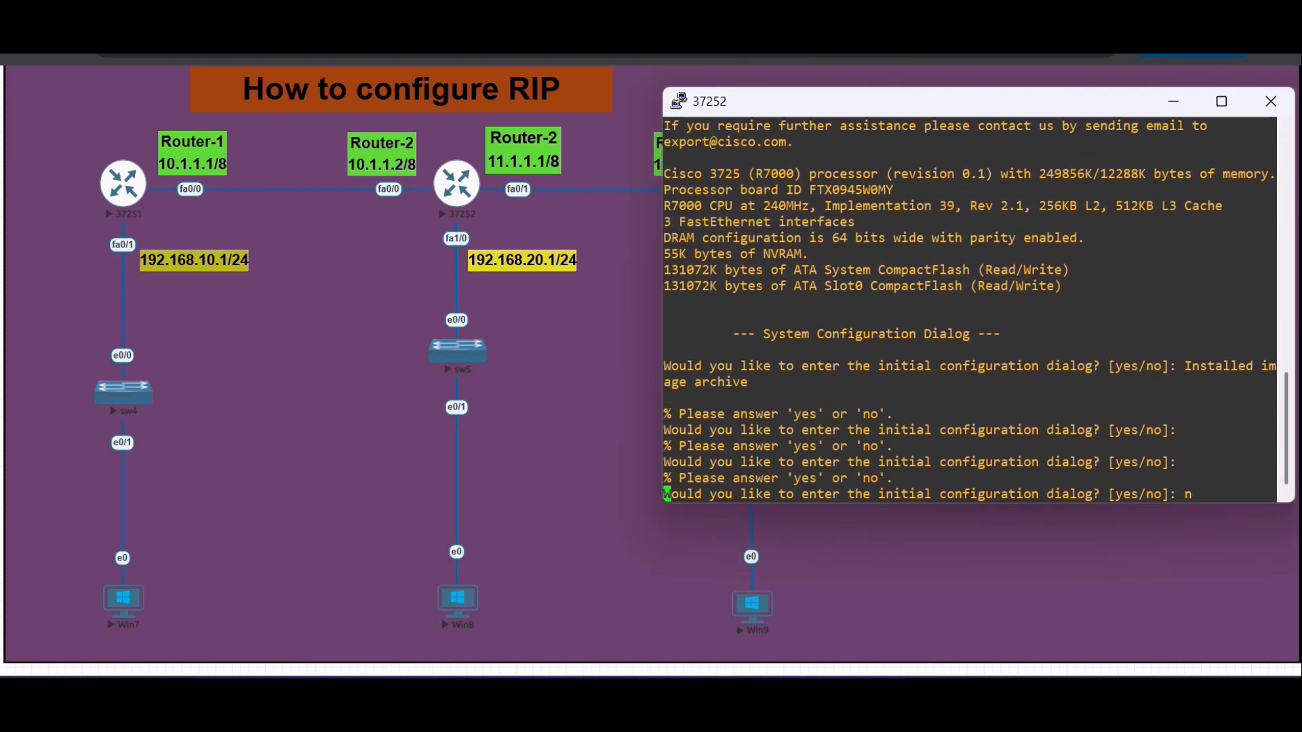
pyautogui.press('Return')
pyautogui.press('Return')
pyautogui.press('Return')
pyautogui.press('Return')
pyautogui.press('Return')
pyautogui.press('Return')
pyautogui.press('Return')
# - Enter privileged mode and then global configuration mode on Router-2
pyautogui.write('en')
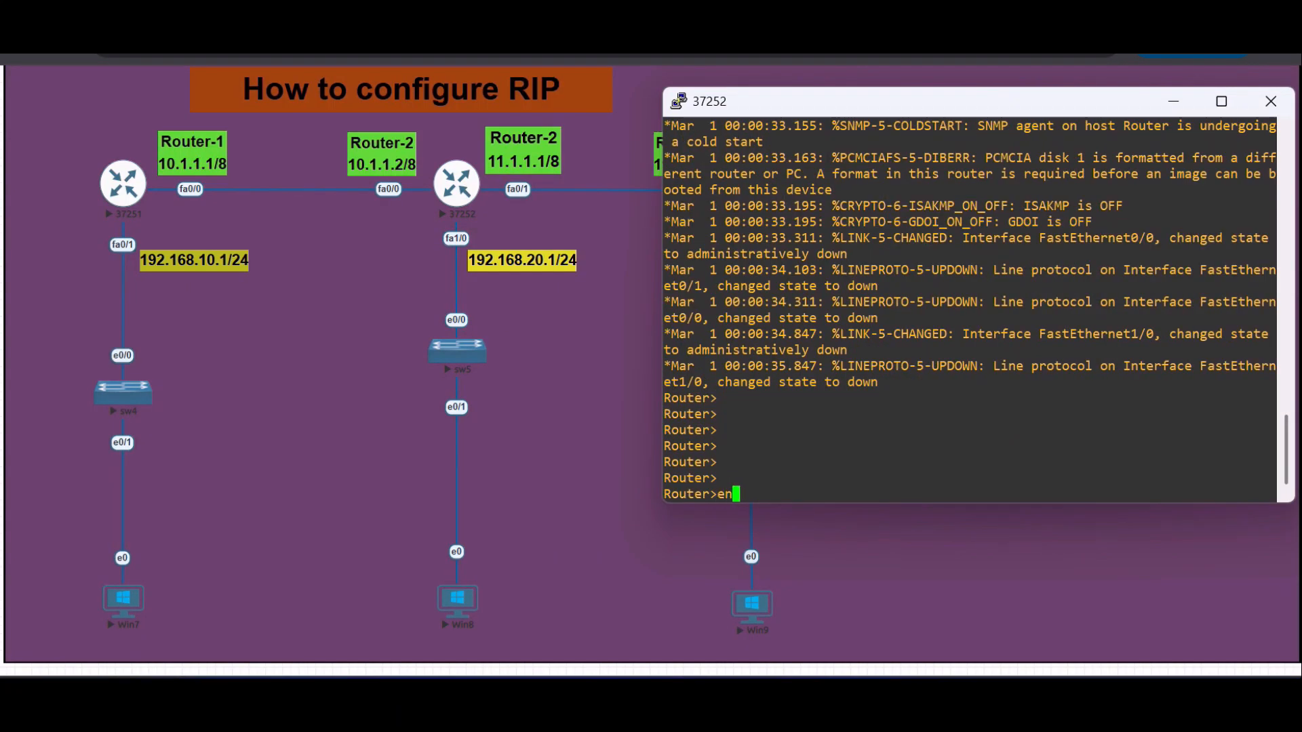
pyautogui.press('Tab')
pyautogui.press('Return')
pyautogui.write('conf t')
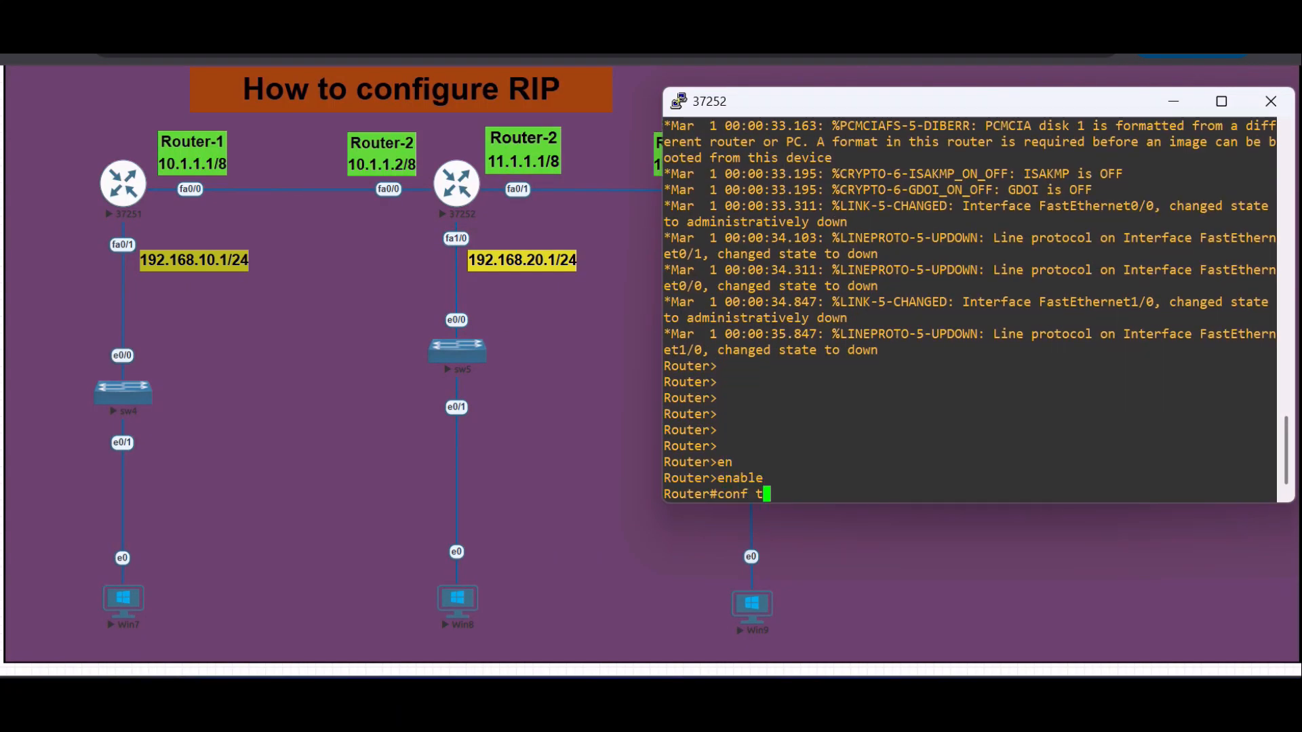
pyautogui.press('Return')
# - Assign IP address 10.1.1.2 with mask 255.0.0.0 to interface FastEthernet 0/0 on Router-2
pyautogui.write('int')
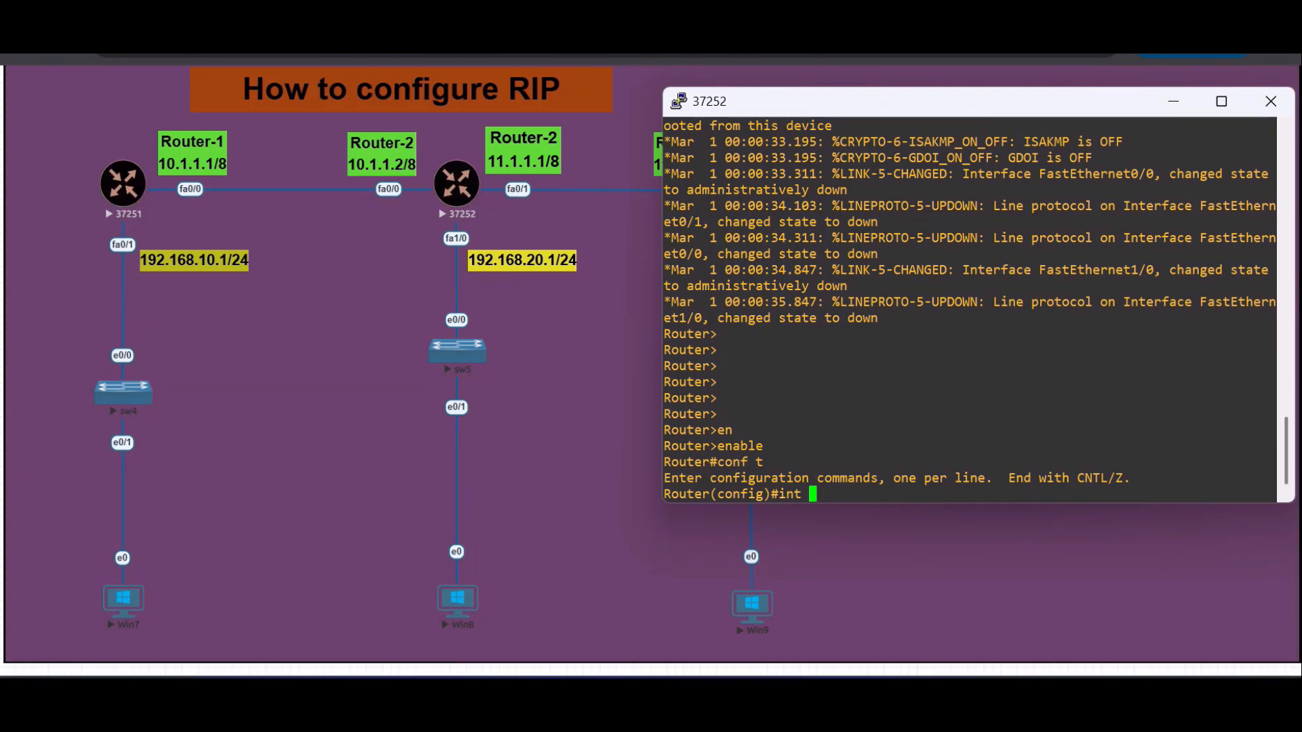
pyautogui.write('fa')
pyautogui.press('Tab')
pyautogui.write('0')
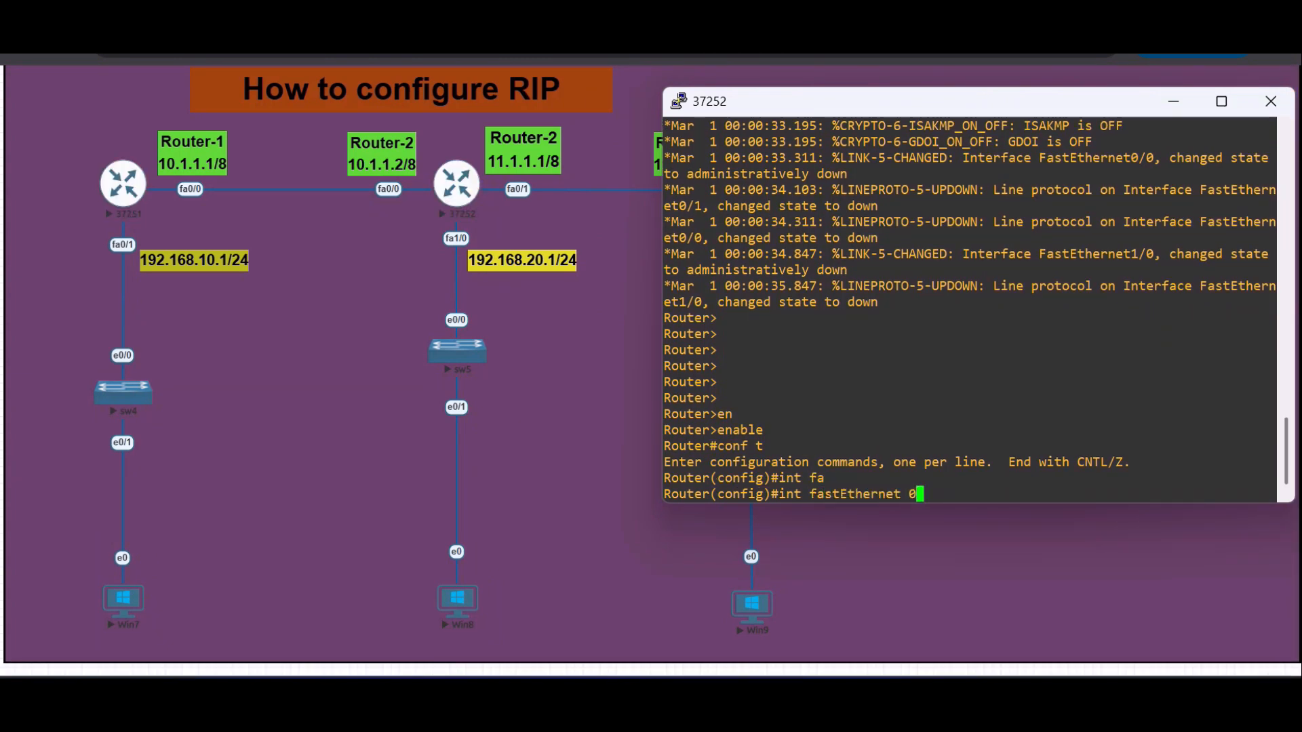
pyautogui.write('/0')
pyautogui.press('Return')
pyautogui.write('ip')
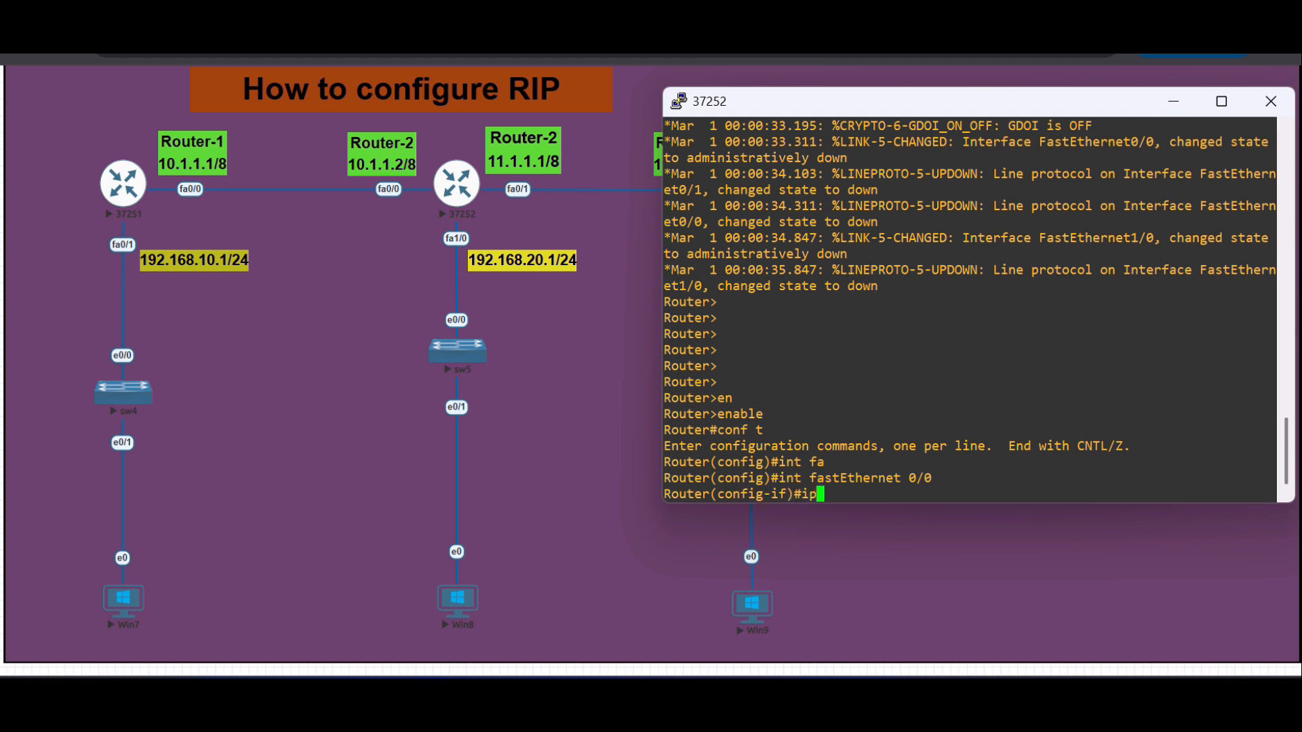
pyautogui.write(' add')
pyautogui.press('Tab')
pyautogui.write('10')
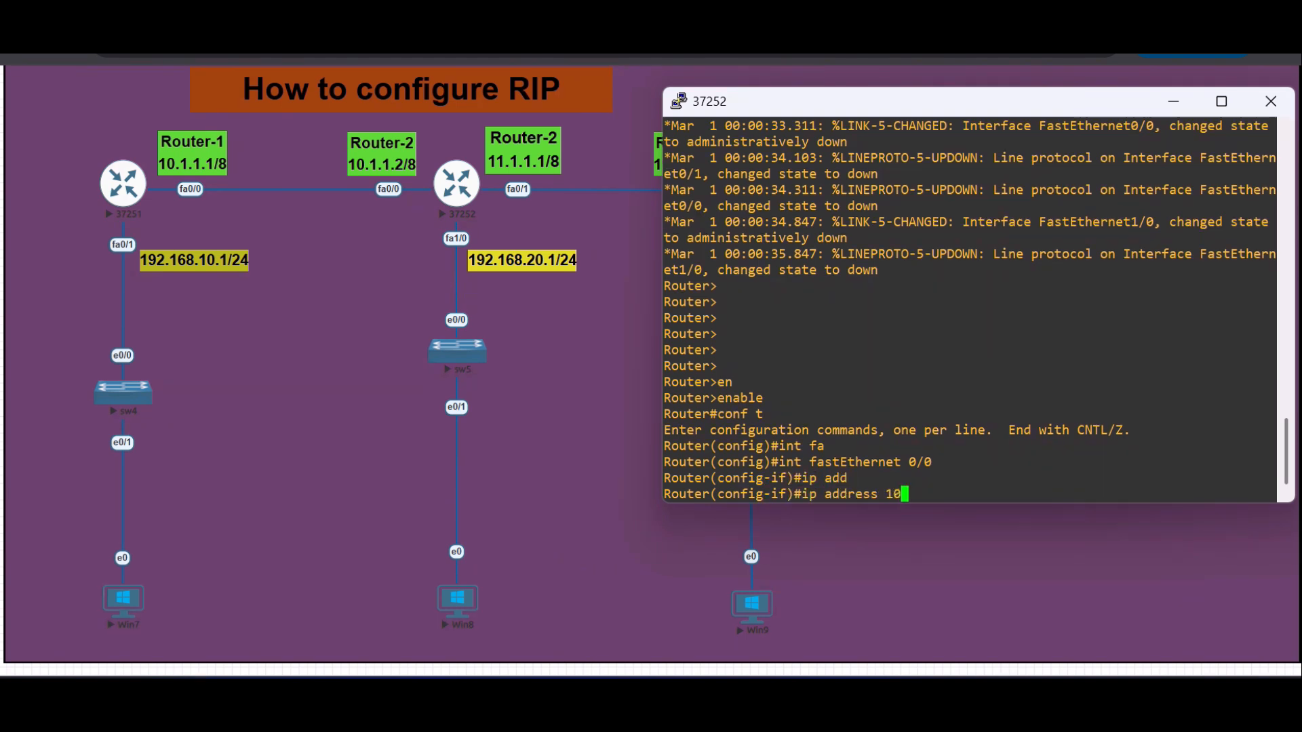
pyautogui.write('.1.1.2')
pyautogui.write('255.0.0.0')
pyautogui.press('Return')
# - Enable Router-2's FastEthernet 0/0 interface with the no shutdown command
pyautogui.write('no sh')
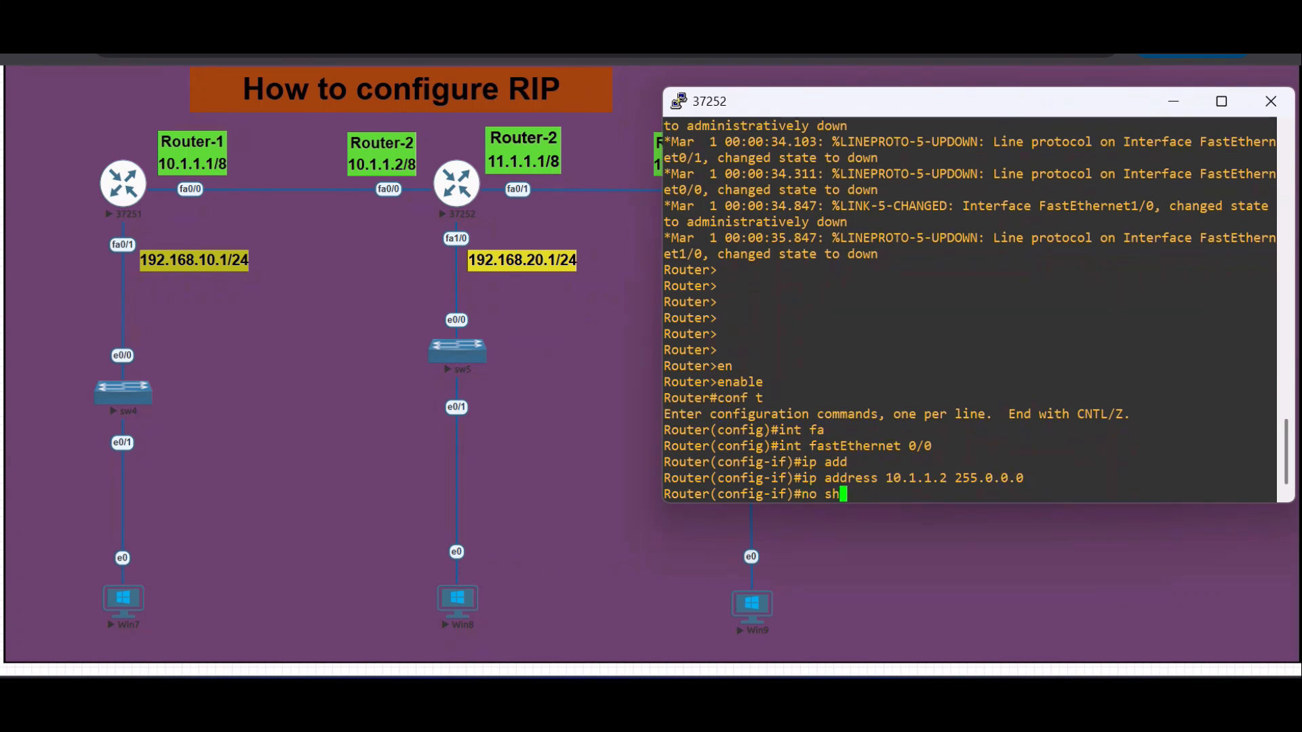
pyautogui.press('Tab')
pyautogui.press('Return')
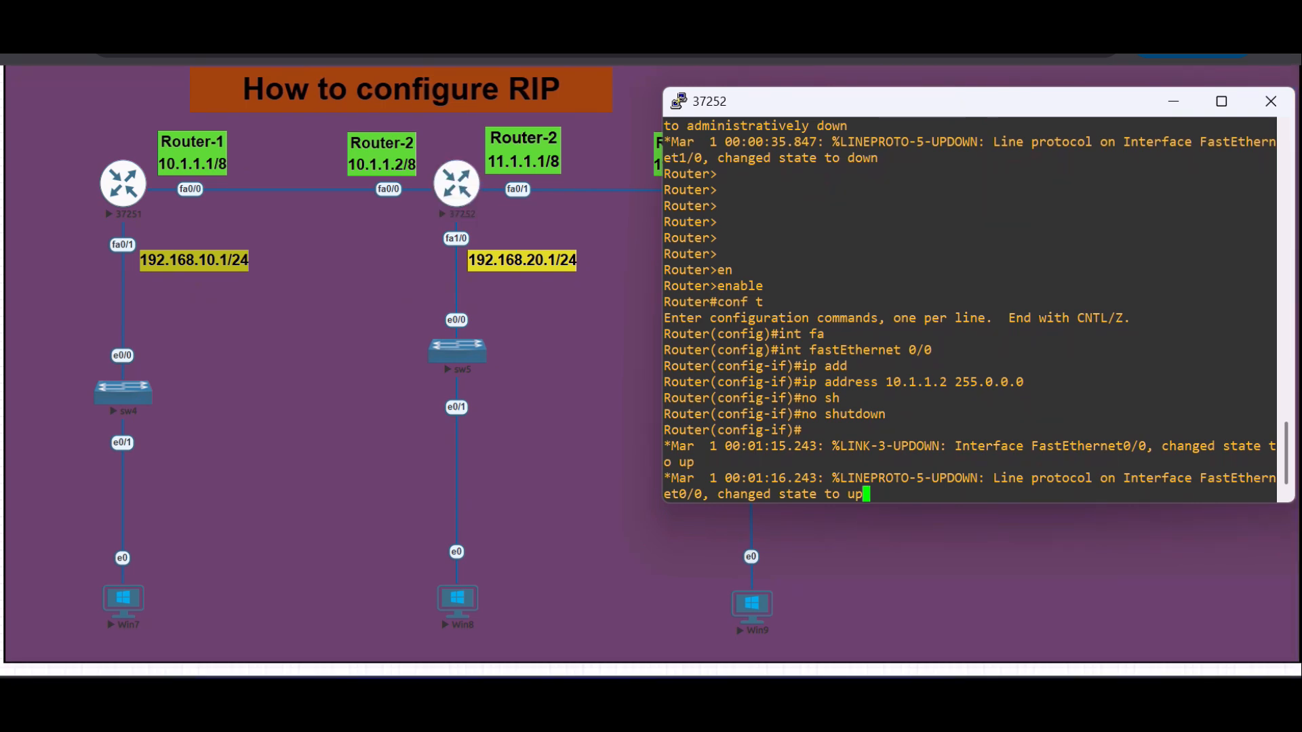
pyautogui.press('Return')
pyautogui.press('Return')
pyautogui.press('Return')
pyautogui.press('Return')
# - Leave the FastEthernet 0/0 configuration on Router-2 and enter interface configuration for FastEthernet 0/1
pyautogui.write('exit')
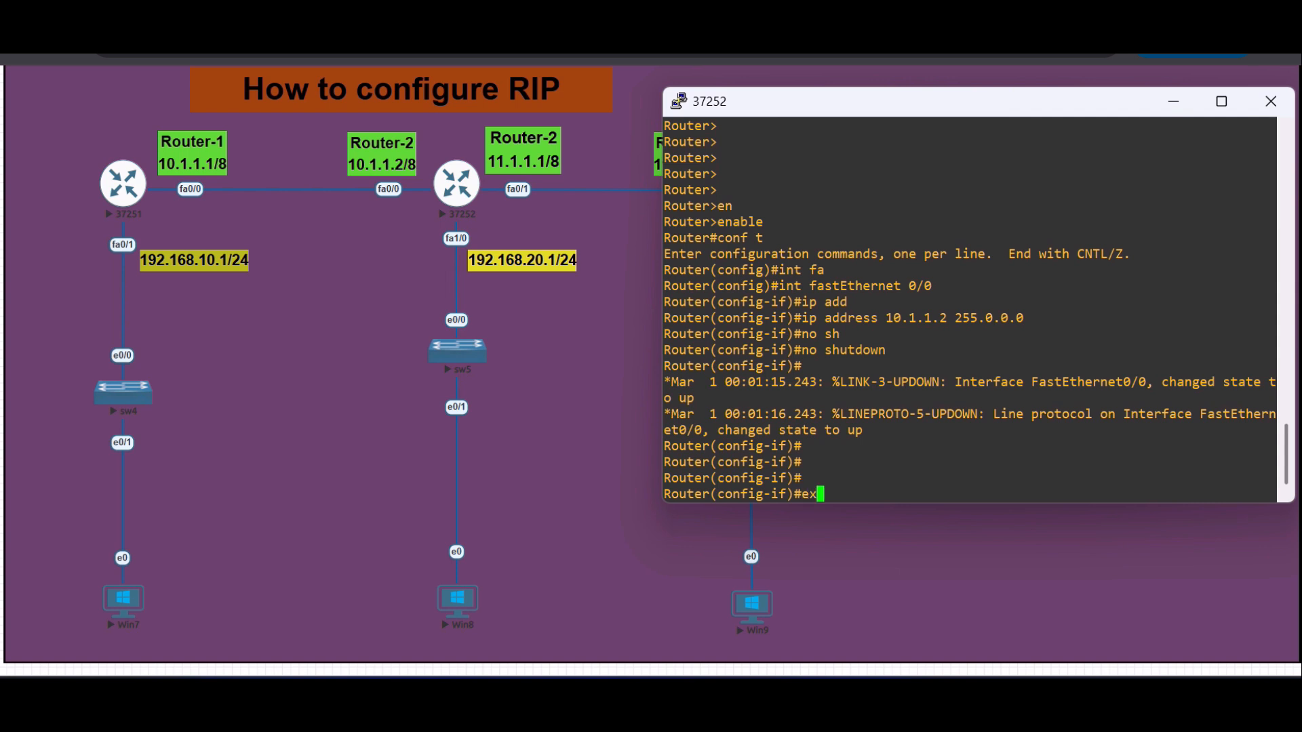
pyautogui.press('Return')
pyautogui.write('exit')
pyautogui.press('Return')
pyautogui.write('intv ')
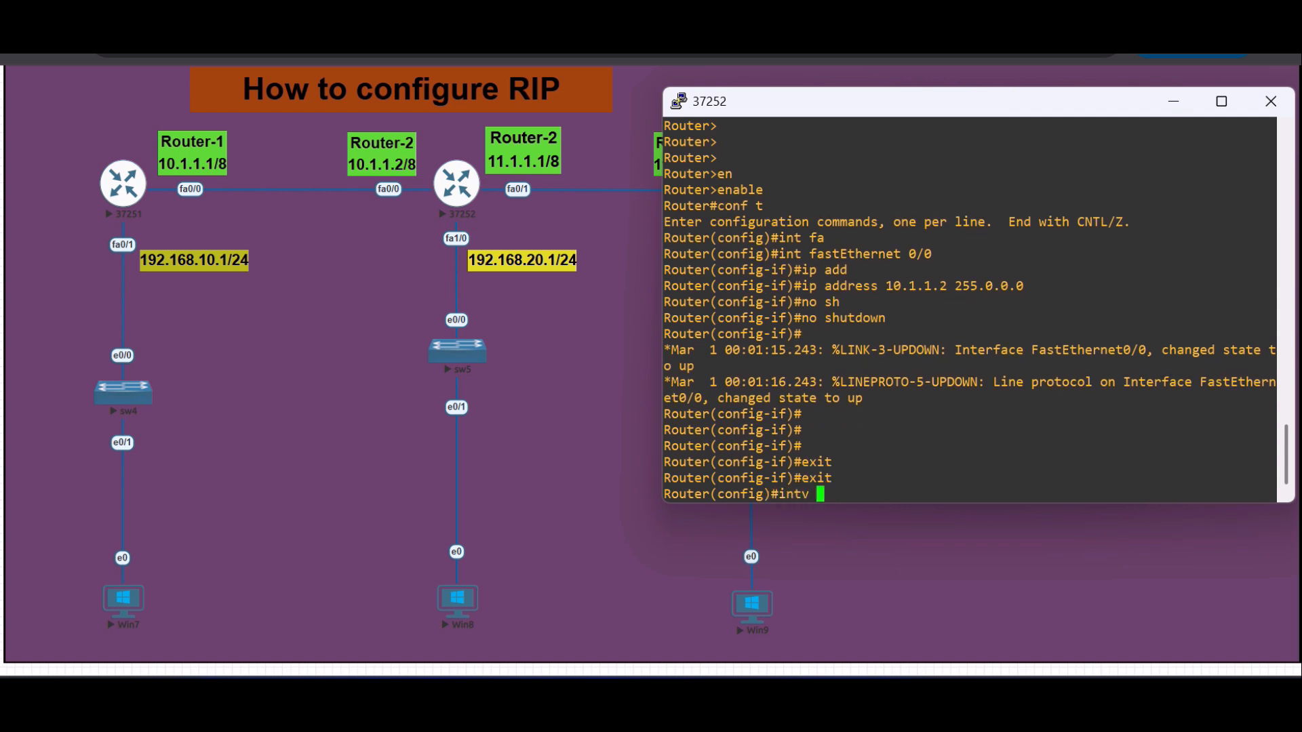
pyautogui.write('fa')
pyautogui.press('BackSpace')
pyautogui.press('BackSpace')
pyautogui.press('BackSpace')
pyautogui.press('BackSpace')
pyautogui.press('BackSpace')
pyautogui.press('Tab')
pyautogui.press('BackSpace')
pyautogui.press('Tab')
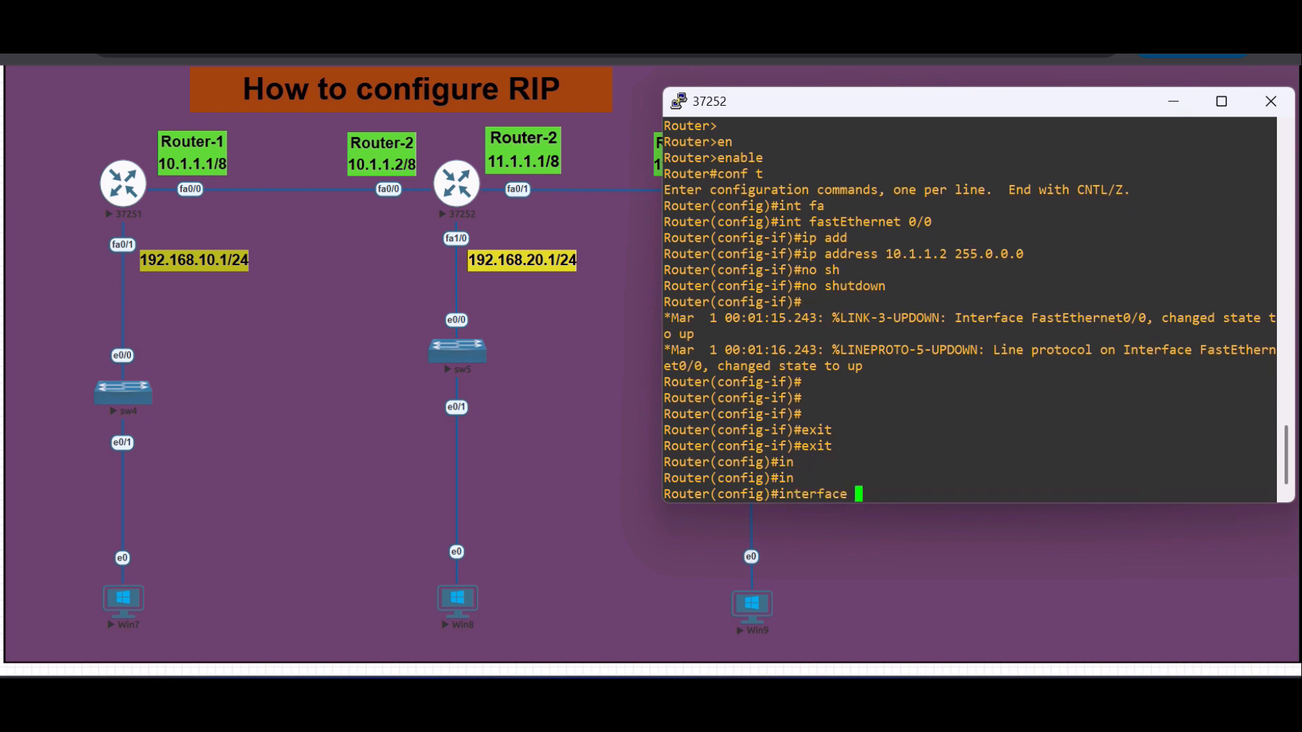
pyautogui.write('fa')
pyautogui.press('Tab')
pyautogui.write('0/1')
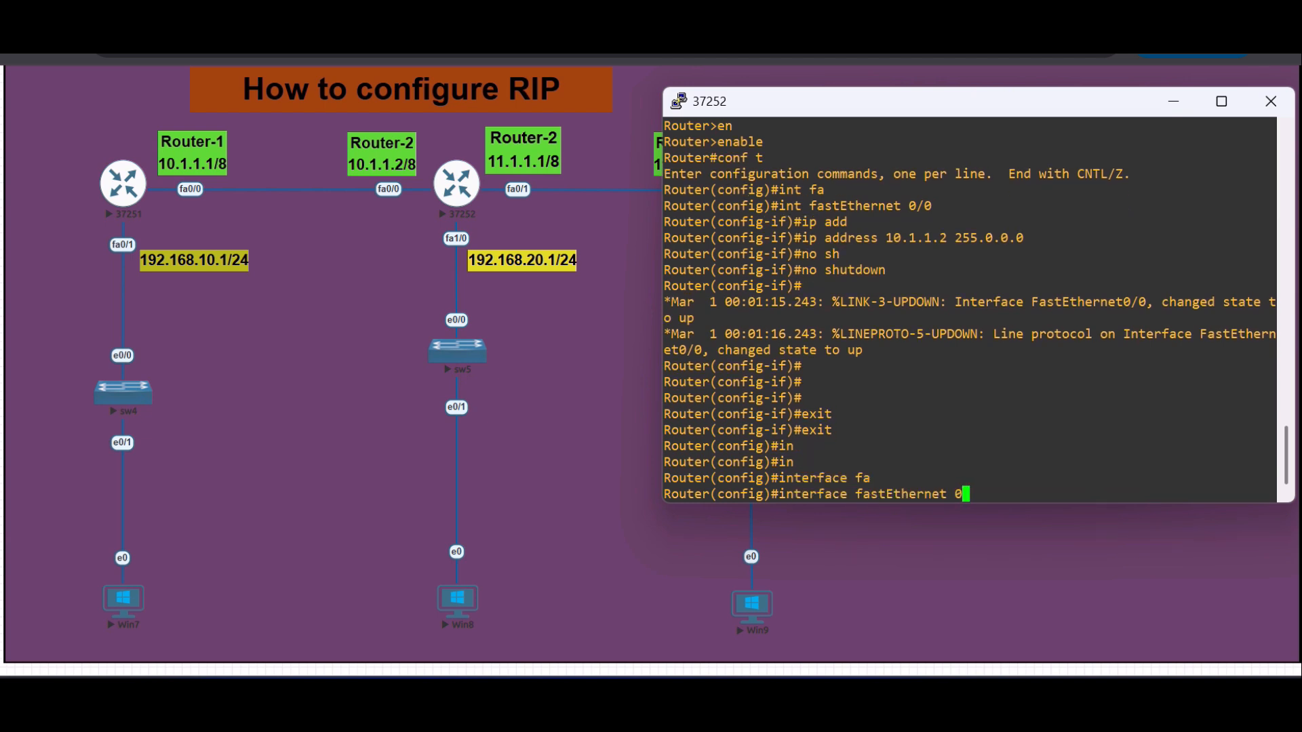
pyautogui.press('Return')
# - Assign IP address 11.1.1.1 with mask 255.0.0.0 to Router-2's FastEthernet 0/1 interface
pyautogui.write('ip add')
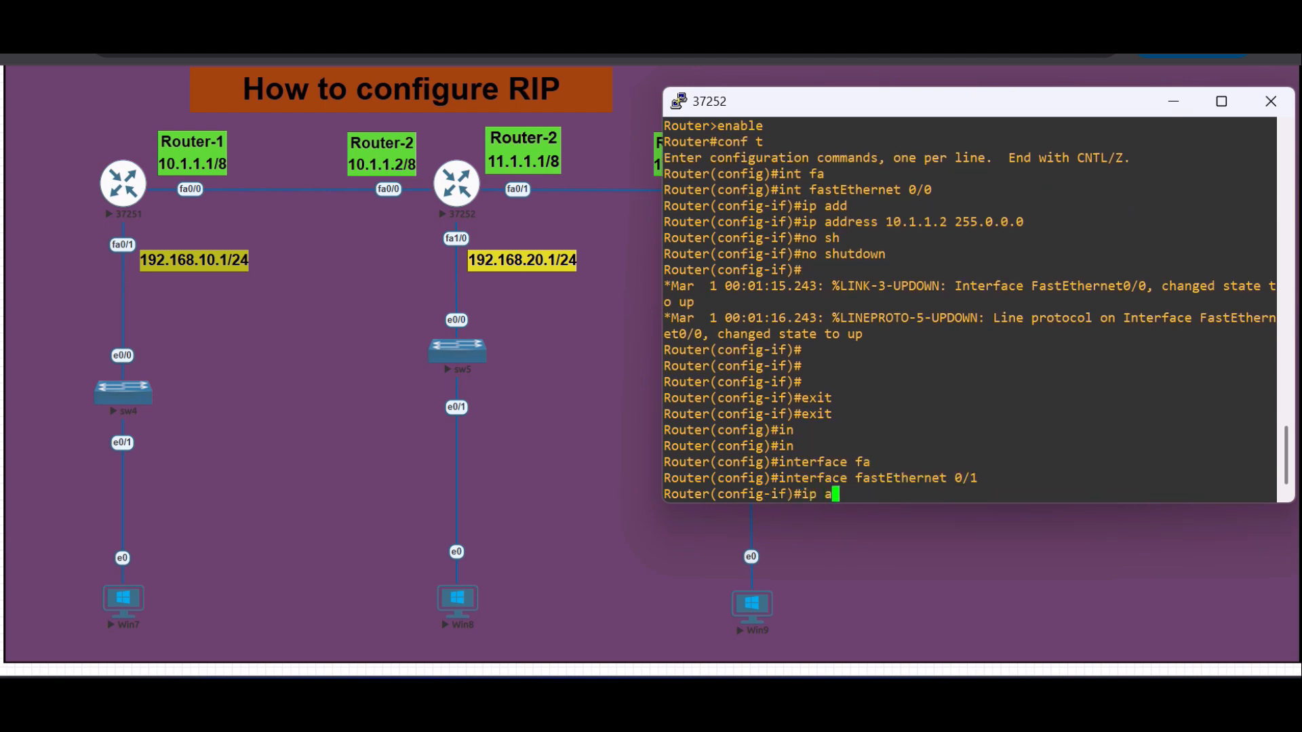
pyautogui.press('Tab')
pyautogui.write('11.1.1.')
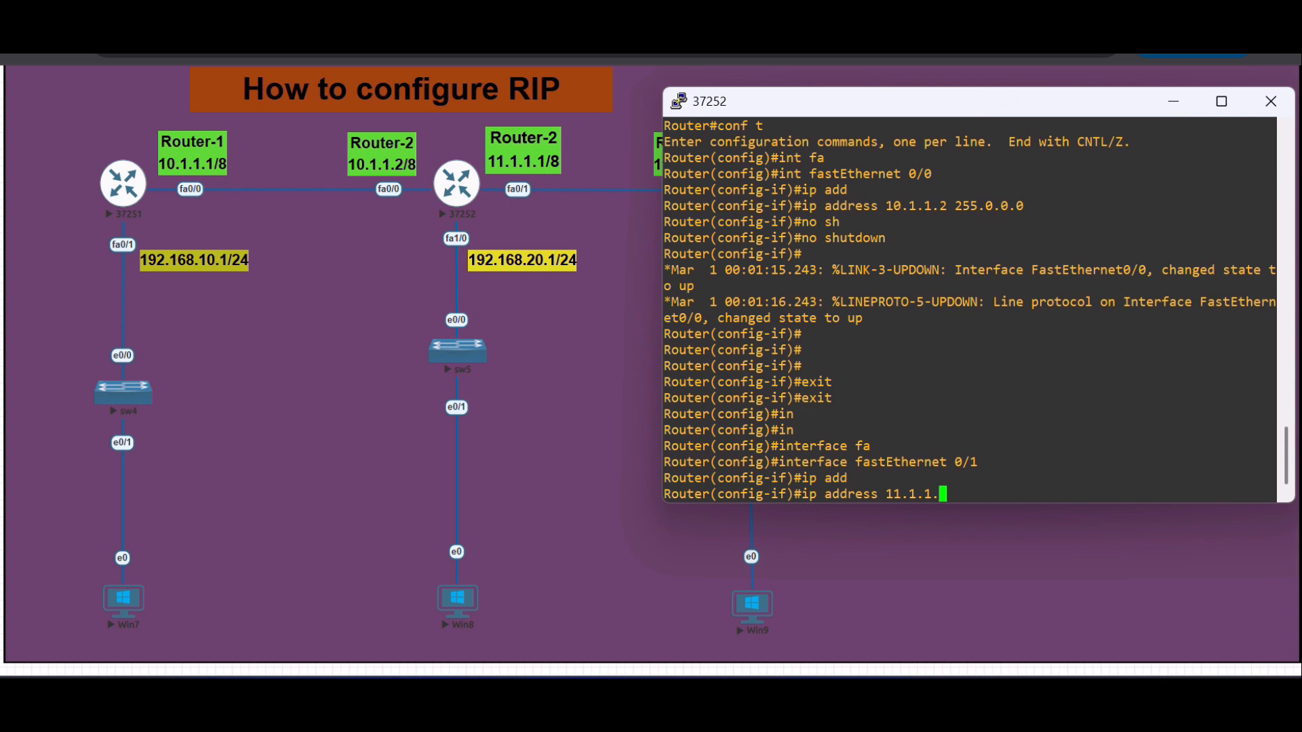
pyautogui.write('1 255.0.0.0')
pyautogui.press('Return')
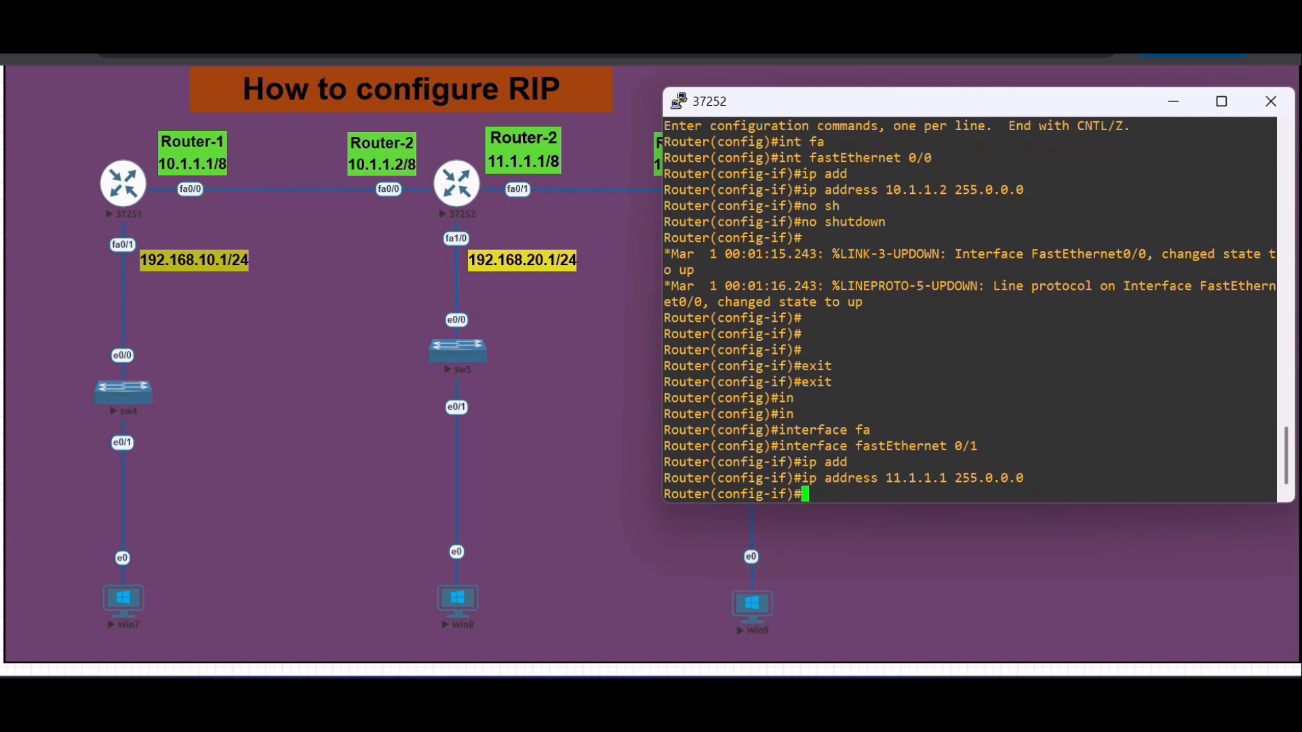
# - Enable Router-2's FastEthernet 0/1 interface with the no shutdown command
pyautogui.write('no sh')
pyautogui.press('Tab')
pyautogui.press('Return')
pyautogui.press('Return')
# - Leave the FastEthernet 0/1 configuration on Router-2 and enter interface configuration for FastEthernet 1/0
pyautogui.press('Return')
pyautogui.press('Return')
pyautogui.press('Return')
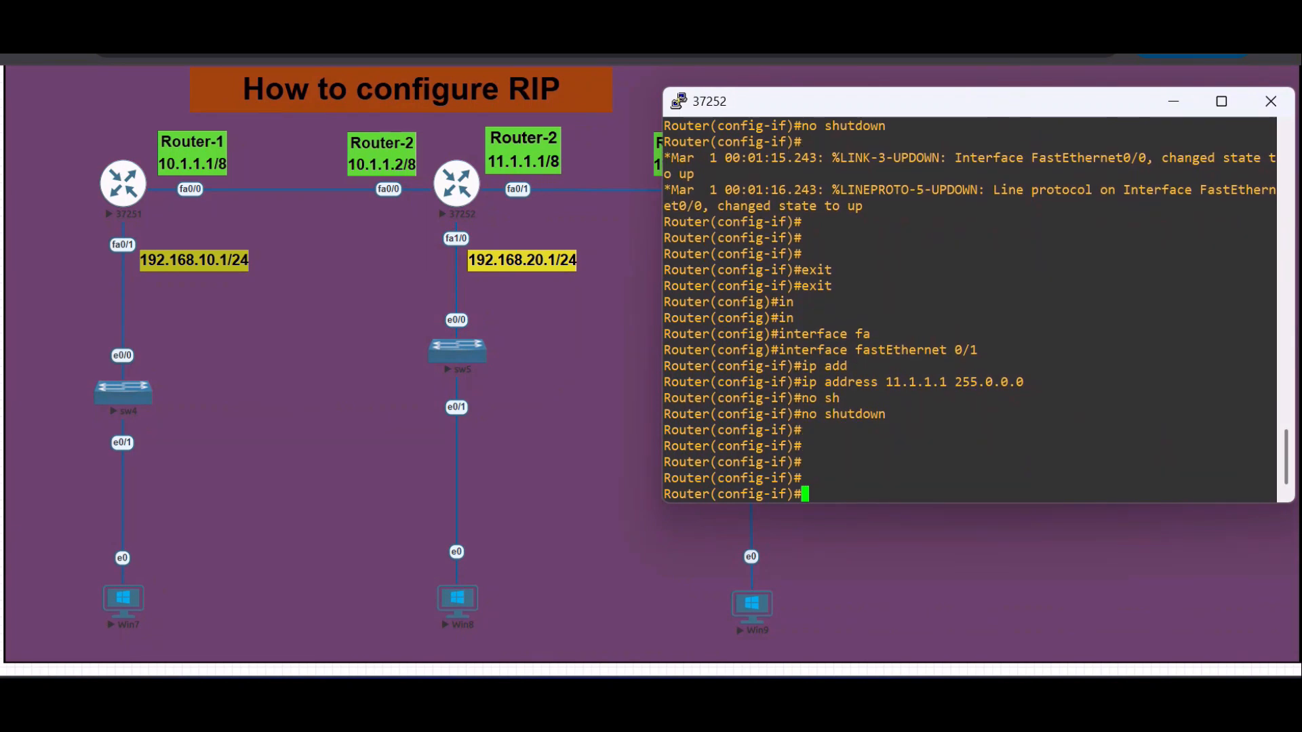
pyautogui.write('exit')
pyautogui.press('Return')
pyautogui.write('exit')
pyautogui.press('Return')
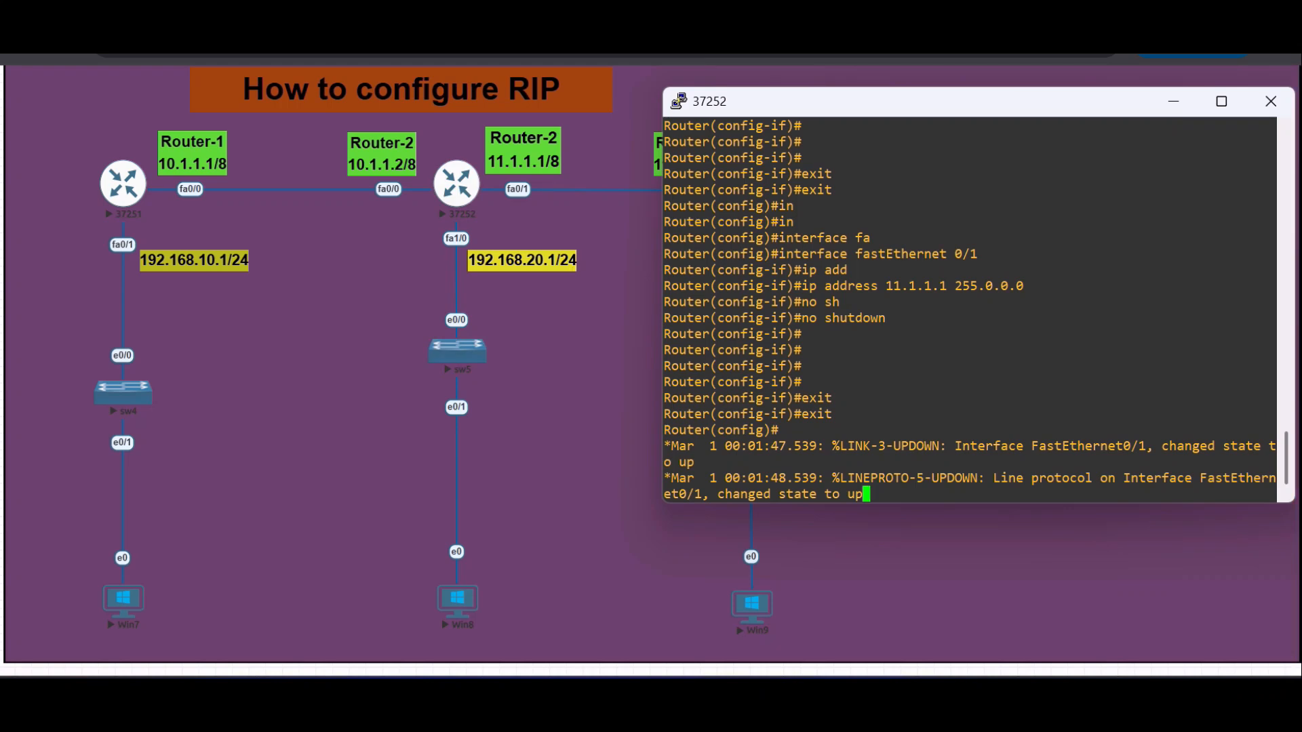
pyautogui.press('Return')
pyautogui.press('Return')
pyautogui.press('Return')
pyautogui.write('int fa')
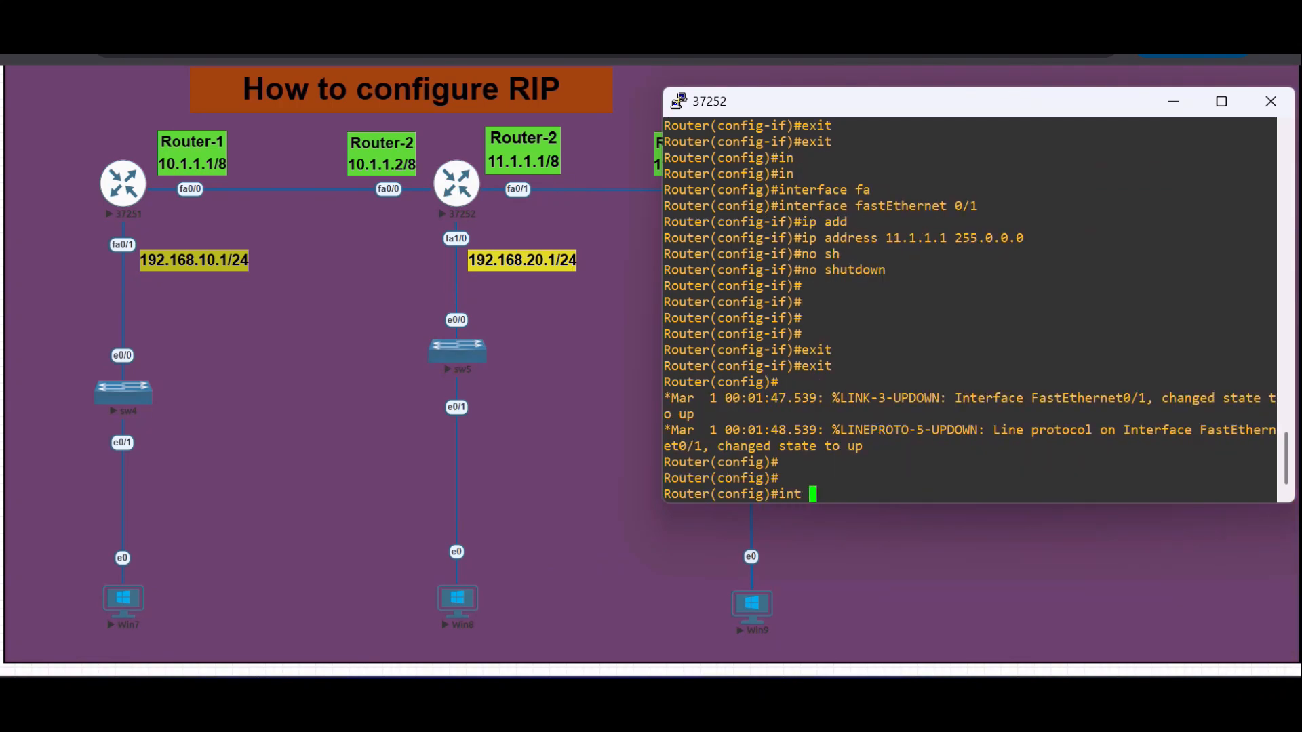
pyautogui.press('Tab')
pyautogui.write('1/0')
pyautogui.press('Return')
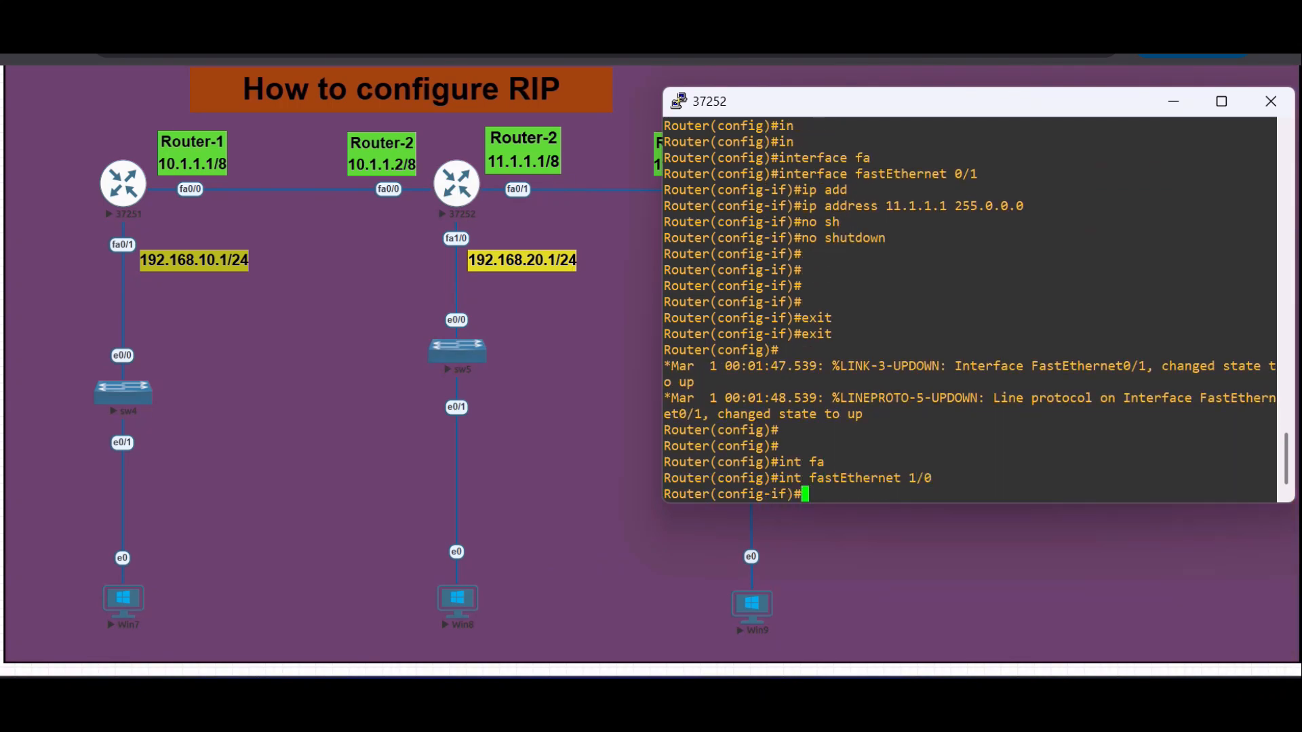
# - Assign IP address 192.168.20.1 with mask 255.255.255.0 to Router-2's FastEthernet 1/0 interface
pyautogui.write('ip add')
pyautogui.press('Tab')
pyautogui.write('192')
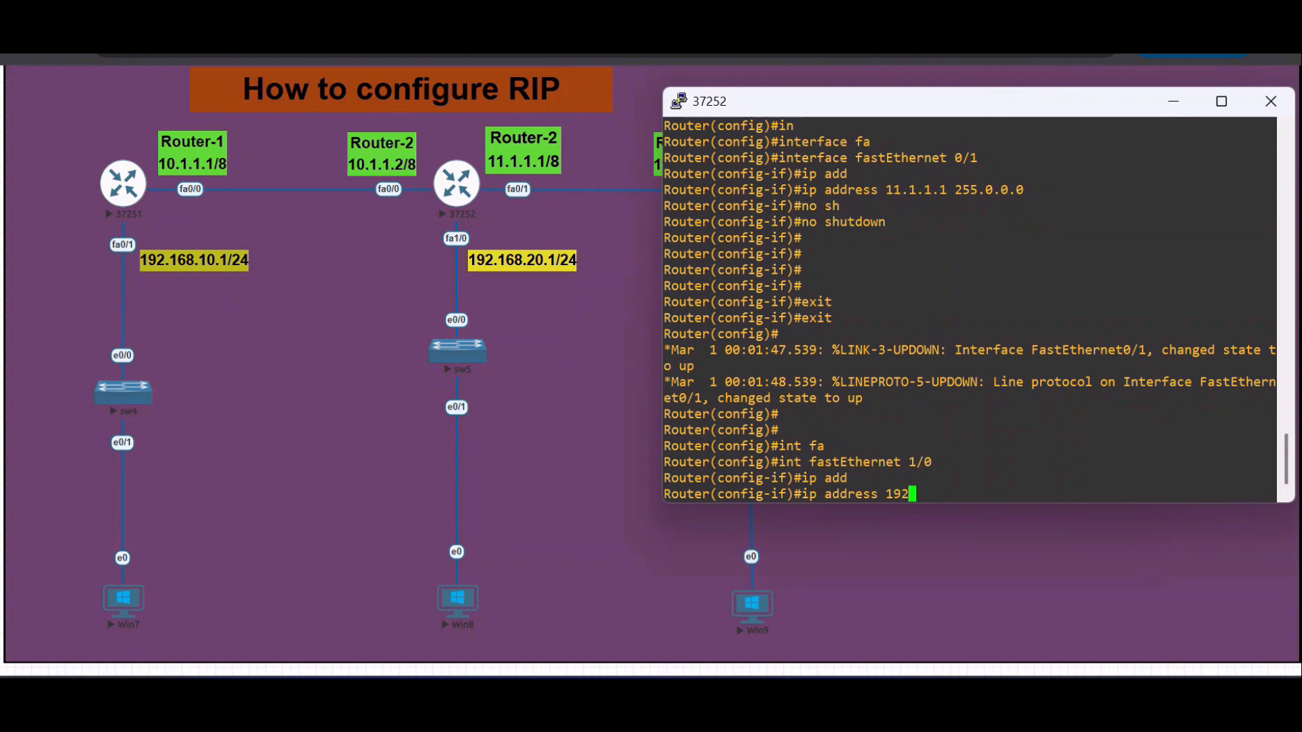
pyautogui.write('.168.20.1 255.255.255.0')
pyautogui.press('Return')
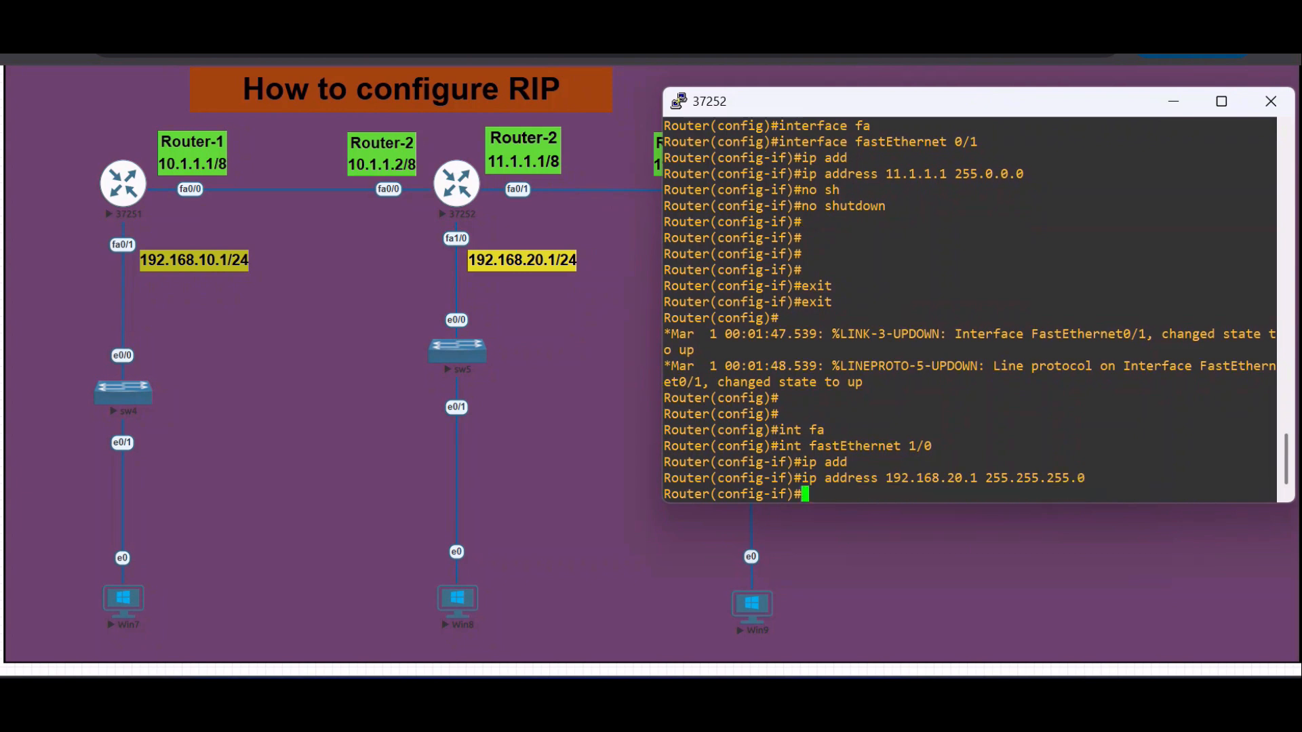
# - Enable Router-2's FastEthernet 1/0 interface with the no shutdown command
pyautogui.write('no sh')
pyautogui.press('Tab')
pyautogui.press('Return')
pyautogui.press('Return')
pyautogui.press('Return')
pyautogui.press('Return')
pyautogui.press('Return')
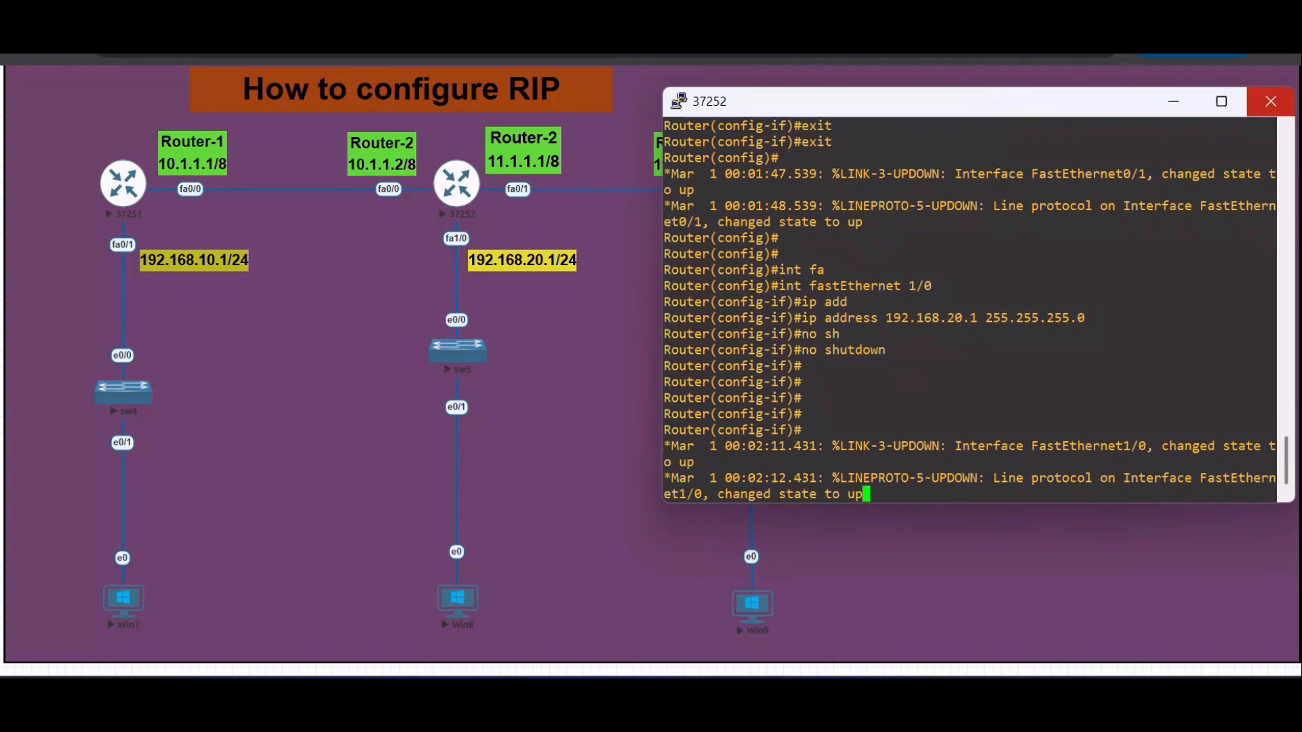
# - Close Router-2's PuTTY session and open the console of Router-3
pyautogui.click(1271, 101)
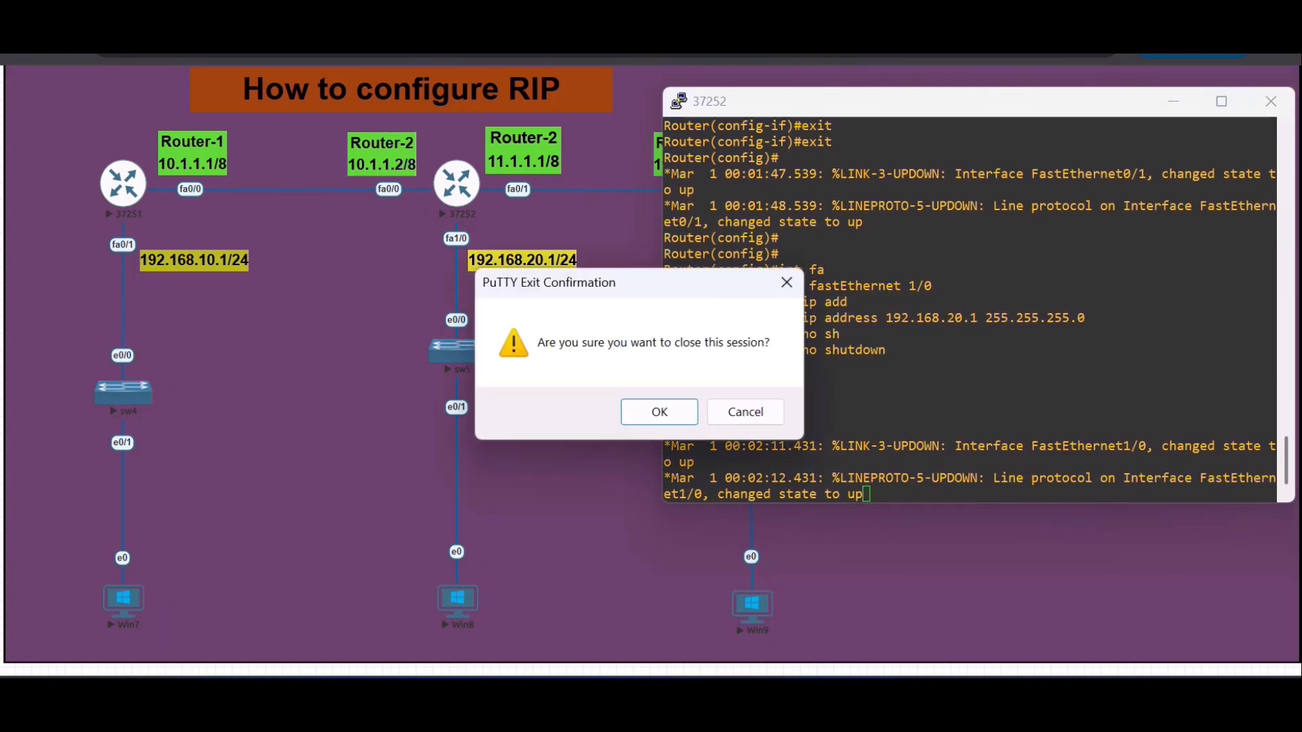
pyautogui.click(659, 412)
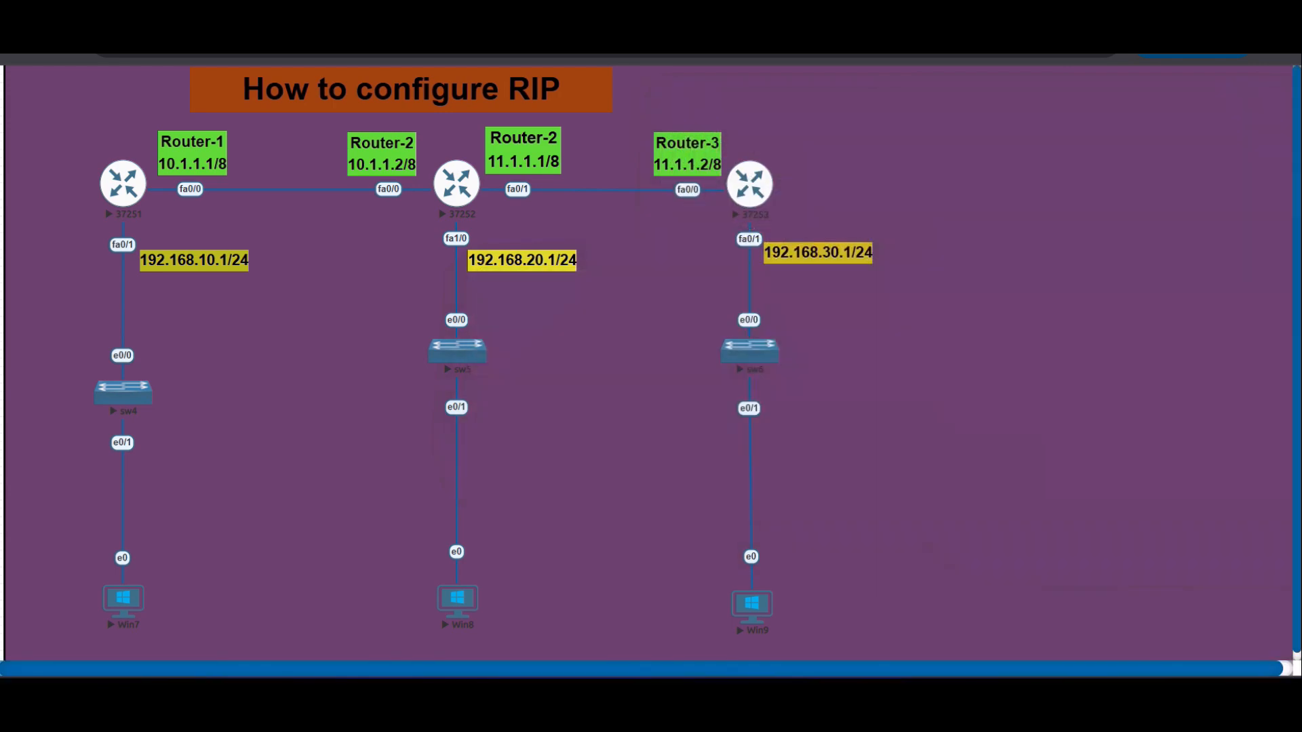
pyautogui.click(749, 183)
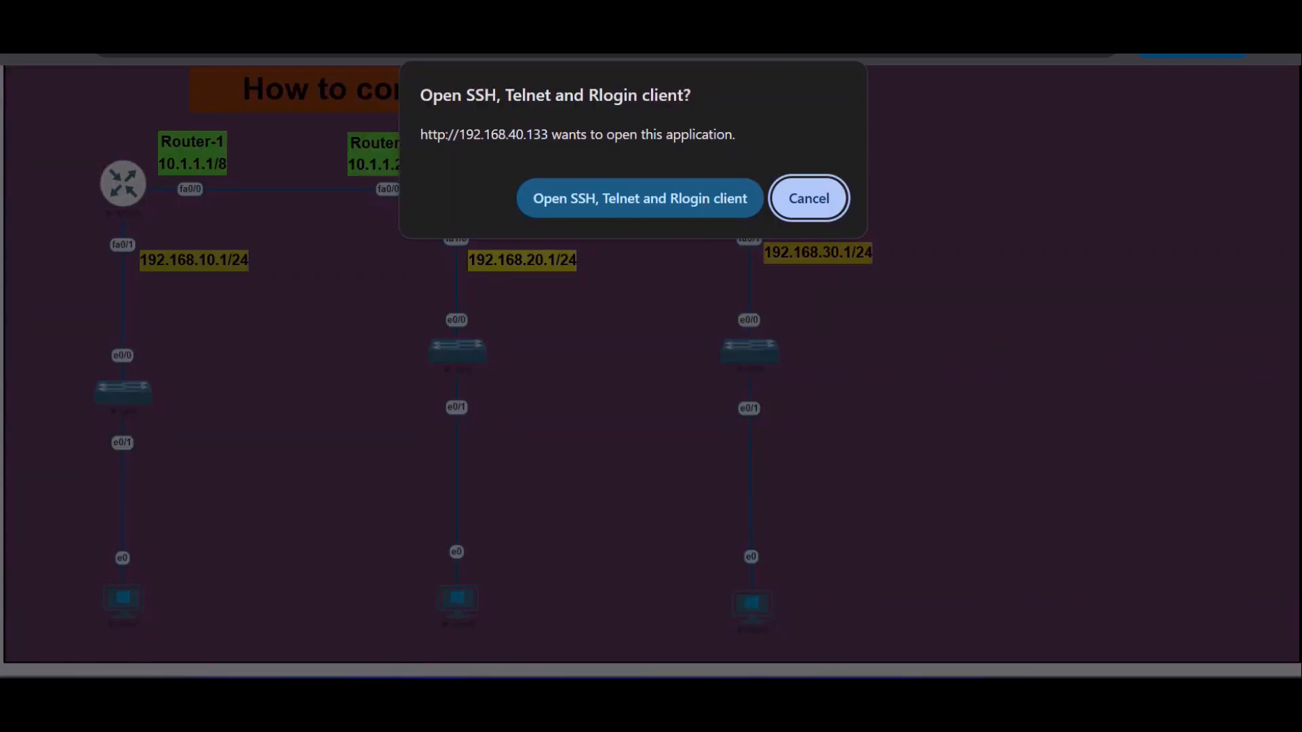
pyautogui.click(637, 198)
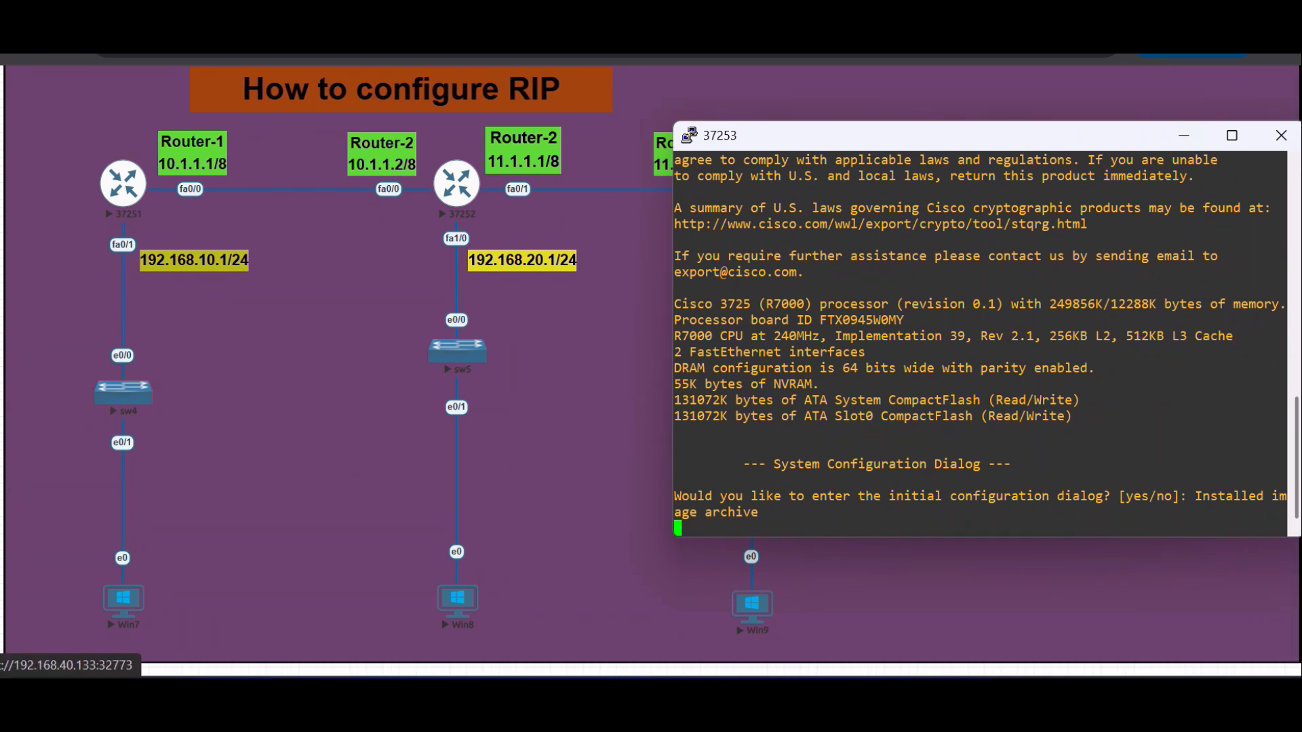
# - Decline the initial configuration dialog on Router-3 and move its console window clear of the Router-3 address labels
pyautogui.press('Return')
pyautogui.press('Return')
pyautogui.press('Return')
pyautogui.press('Return')
pyautogui.press('Return')
pyautogui.press('Return')
pyautogui.press('Return')
pyautogui.write('n')
pyautogui.press('Return')
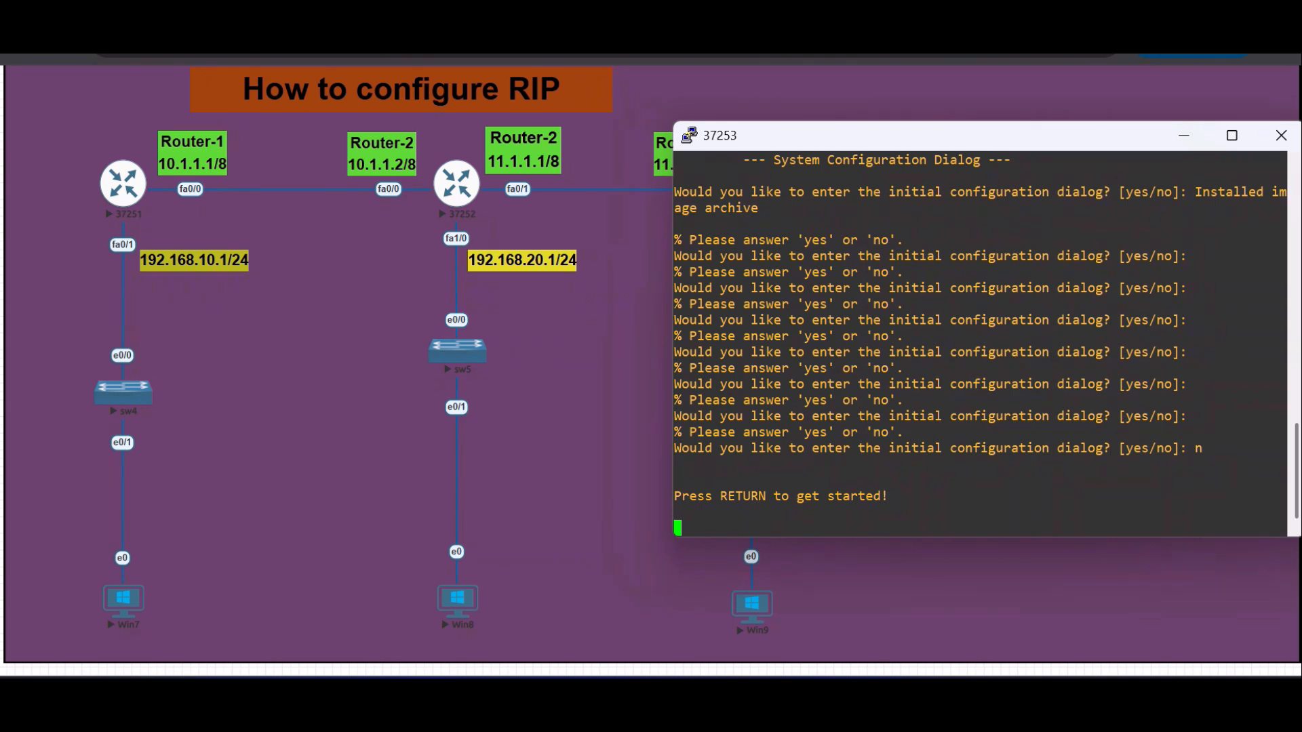
pyautogui.moveTo(1038, 137); pyautogui.dragTo(393, 113)
pyautogui.press('Return')
pyautogui.press('Return')
pyautogui.press('Return')
pyautogui.press('Return')
pyautogui.press('Return')
pyautogui.press('Return')
pyautogui.press('Return')
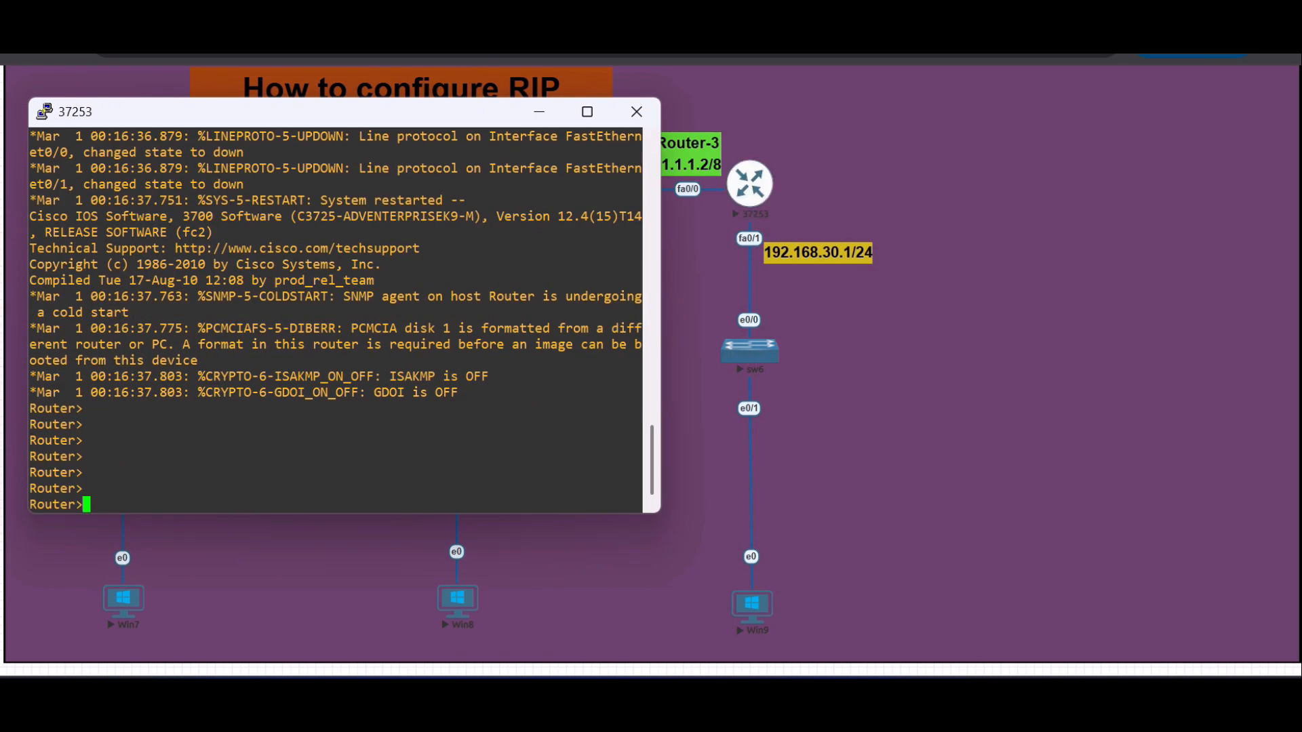
pyautogui.moveTo(494, 117); pyautogui.dragTo(443, 118)
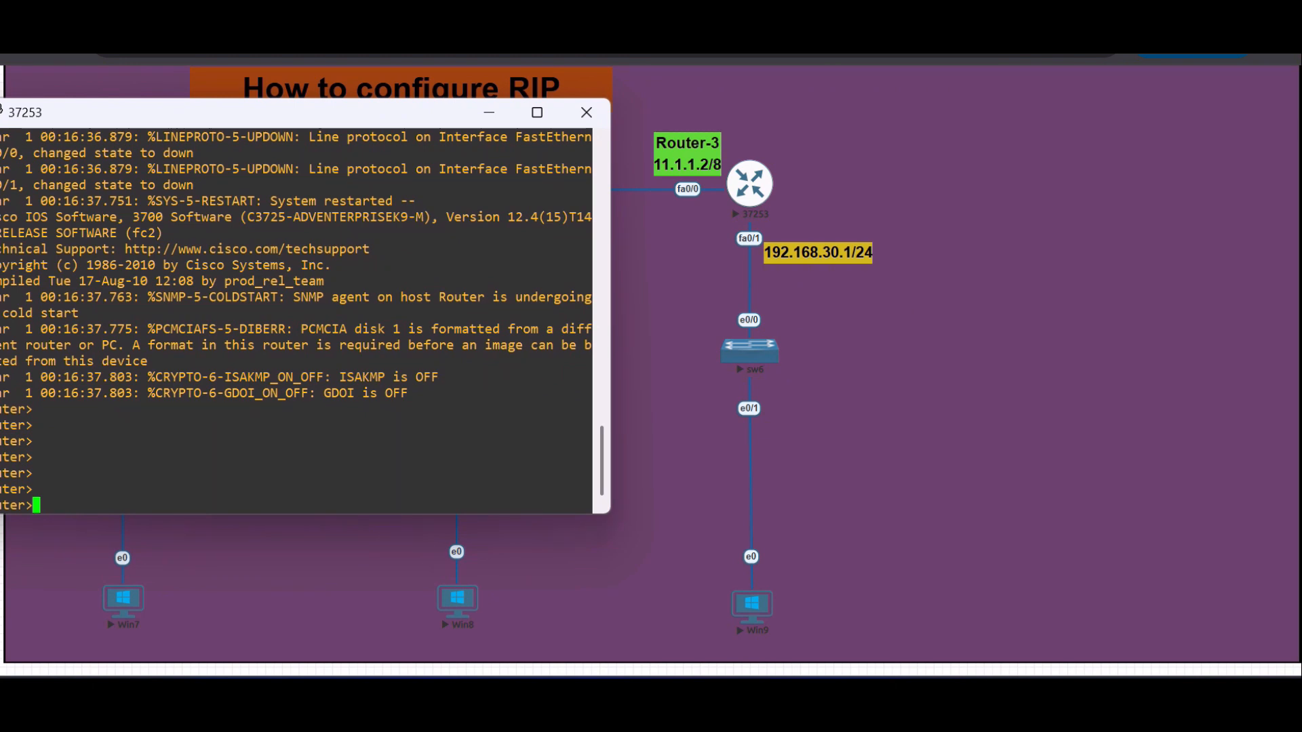
pyautogui.moveTo(515, 113); pyautogui.dragTo(552, 114)
# - Enter privileged mode and global configuration mode on Router-3
pyautogui.write('e')
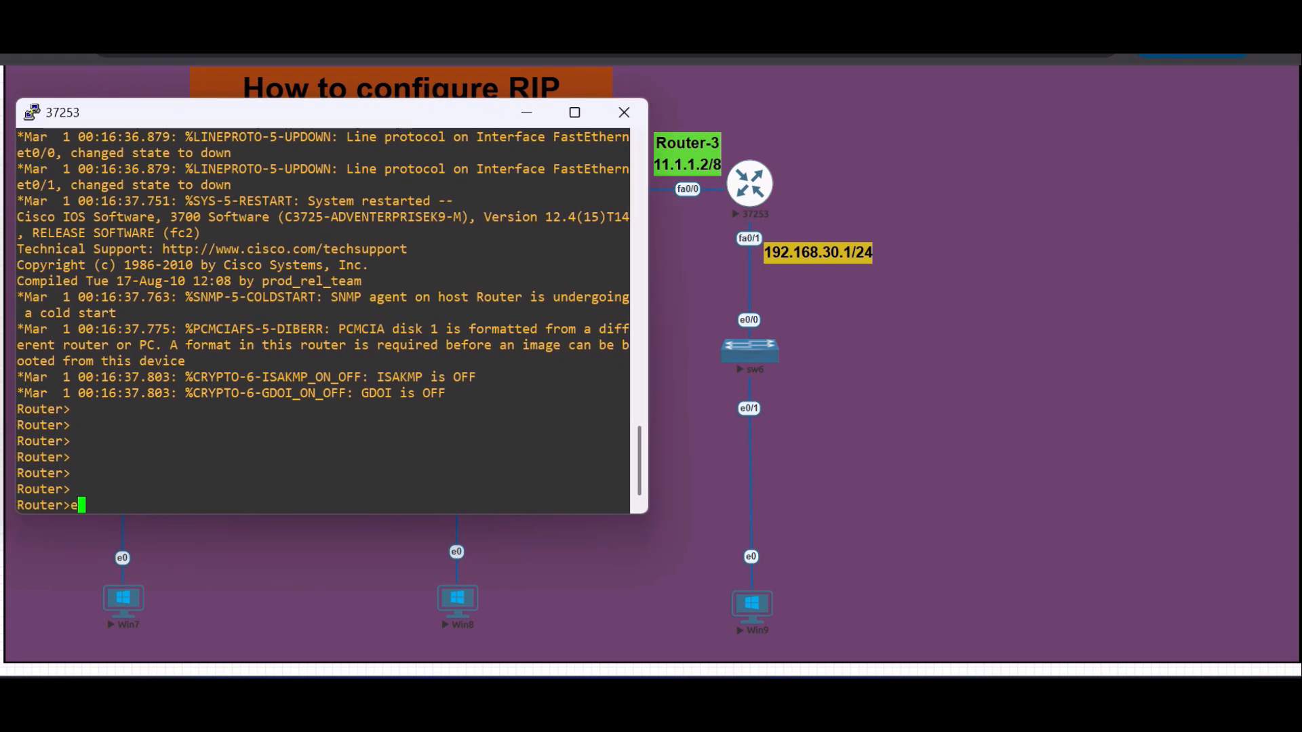
pyautogui.write('n')
pyautogui.press('Tab')
pyautogui.press('Return')
pyautogui.write('conf t')
pyautogui.press('Return')
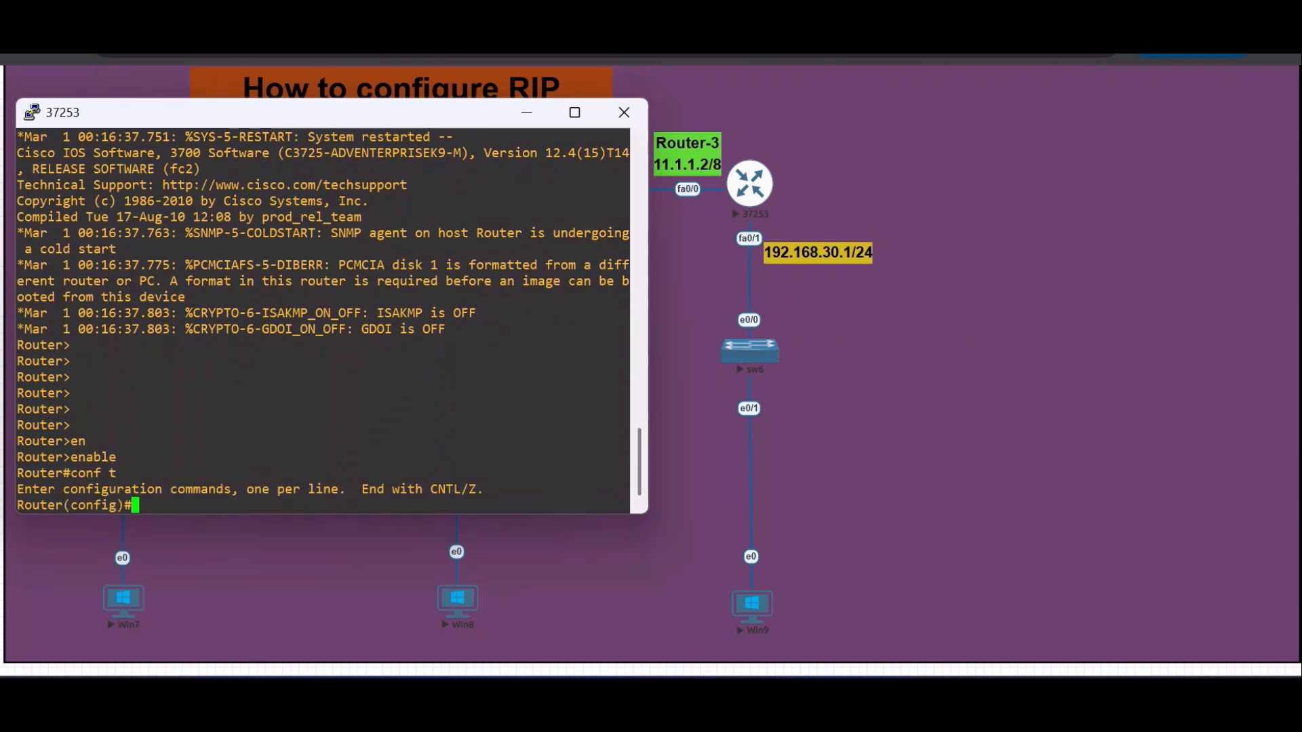
# - Assign IP address 11.1.1.2 with mask 255.0.0.0 to interface FastEthernet 0/0 on Router-3
pyautogui.write('int fa')
pyautogui.press('Tab')
pyautogui.write('0')
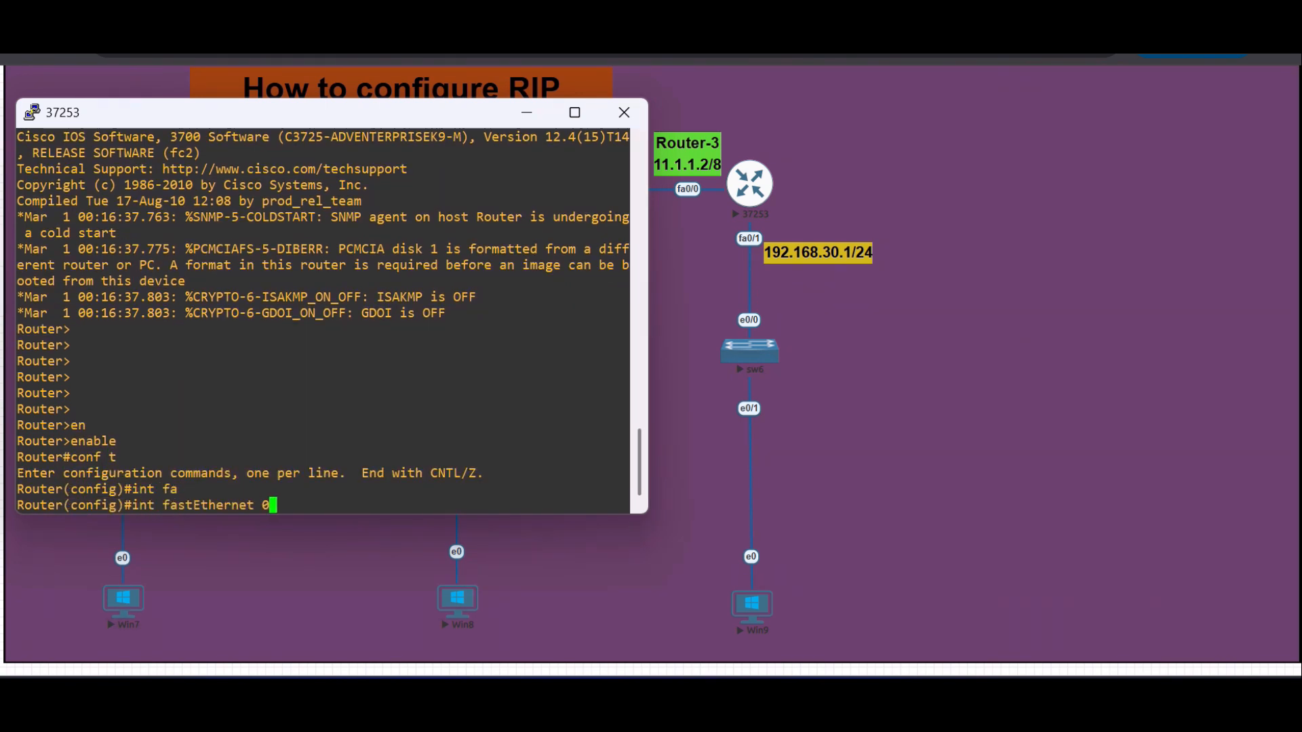
pyautogui.write('/0')
pyautogui.press('Return')
pyautogui.write('ip add')
pyautogui.press('Tab')
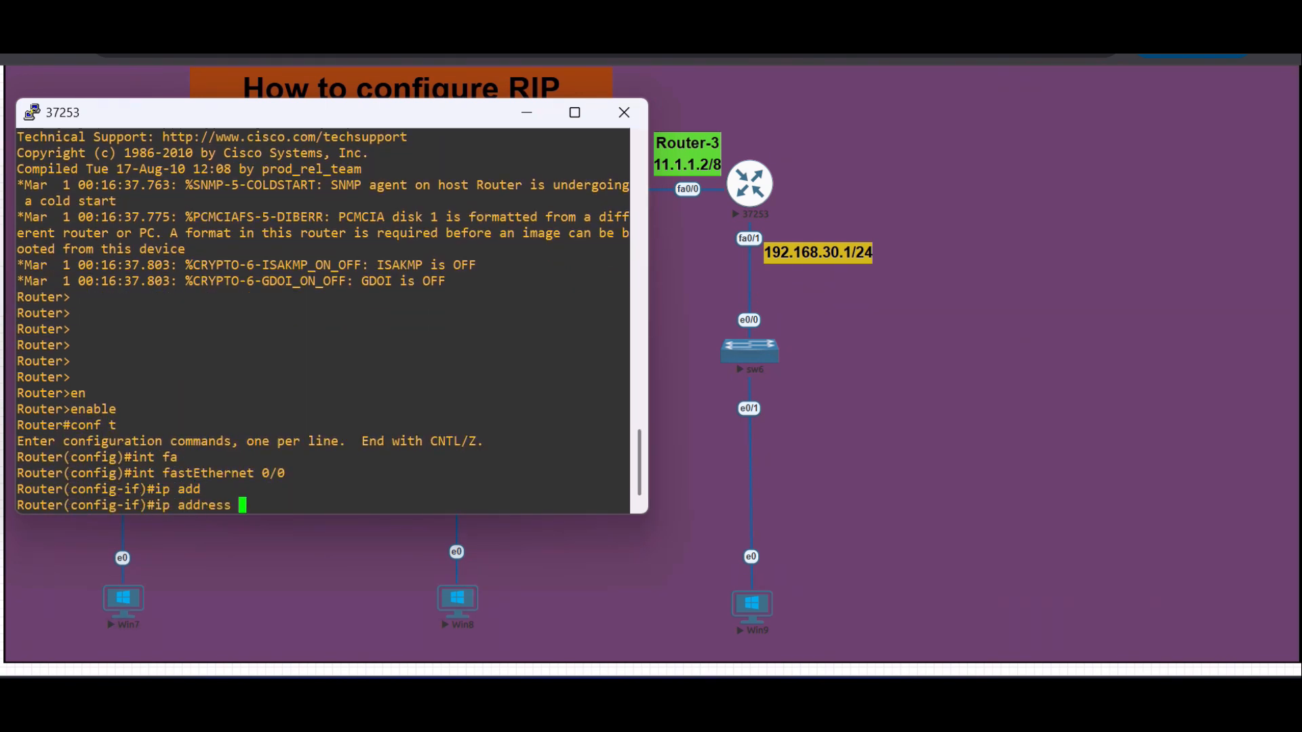
pyautogui.write('11.1.1.2 ')
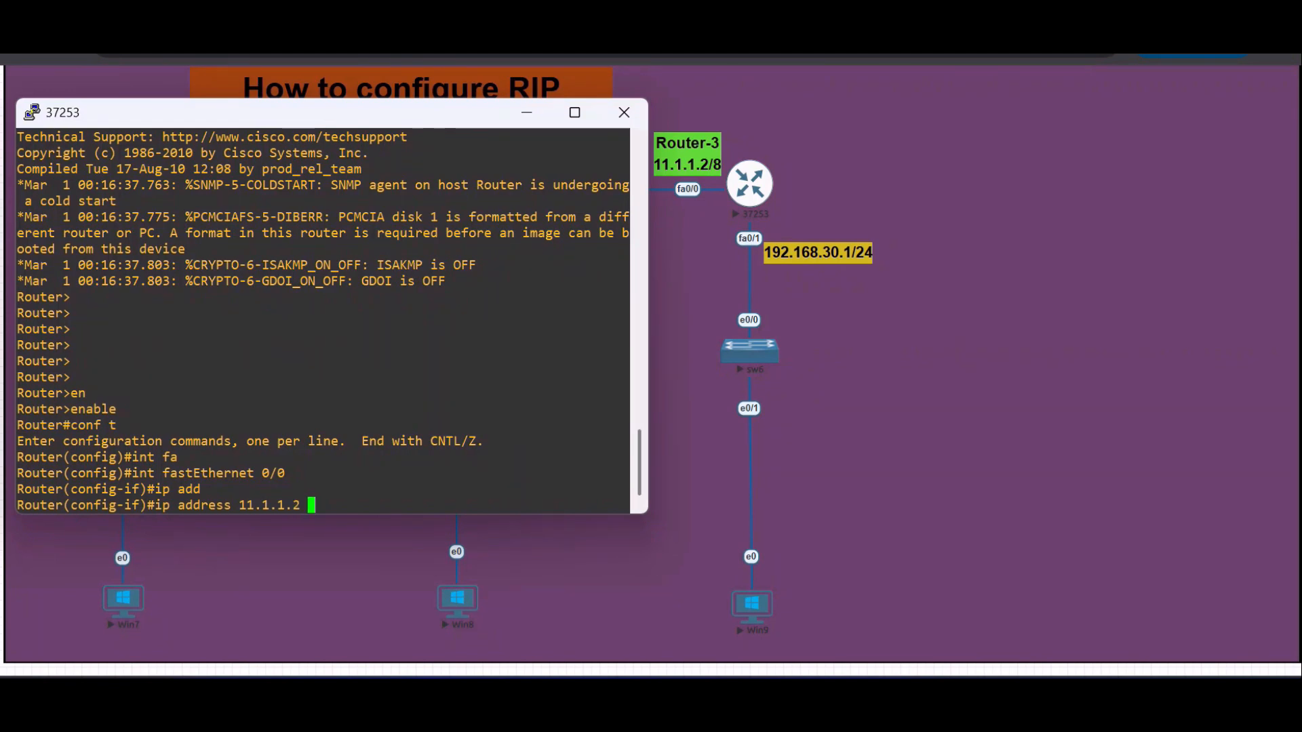
pyautogui.write('255.0.')
pyautogui.press('BackSpace')
pyautogui.press('BackSpace')
pyautogui.press('BackSpace')
pyautogui.press('BackSpace')
pyautogui.press('BackSpace')
pyautogui.write('55.0.0.0')
pyautogui.press('Return')
# - Enable Router-3's FastEthernet 0/0 interface with the no shutdown command
pyautogui.write('no sh')
pyautogui.press('Tab')
pyautogui.press('Return')
pyautogui.press('Return')
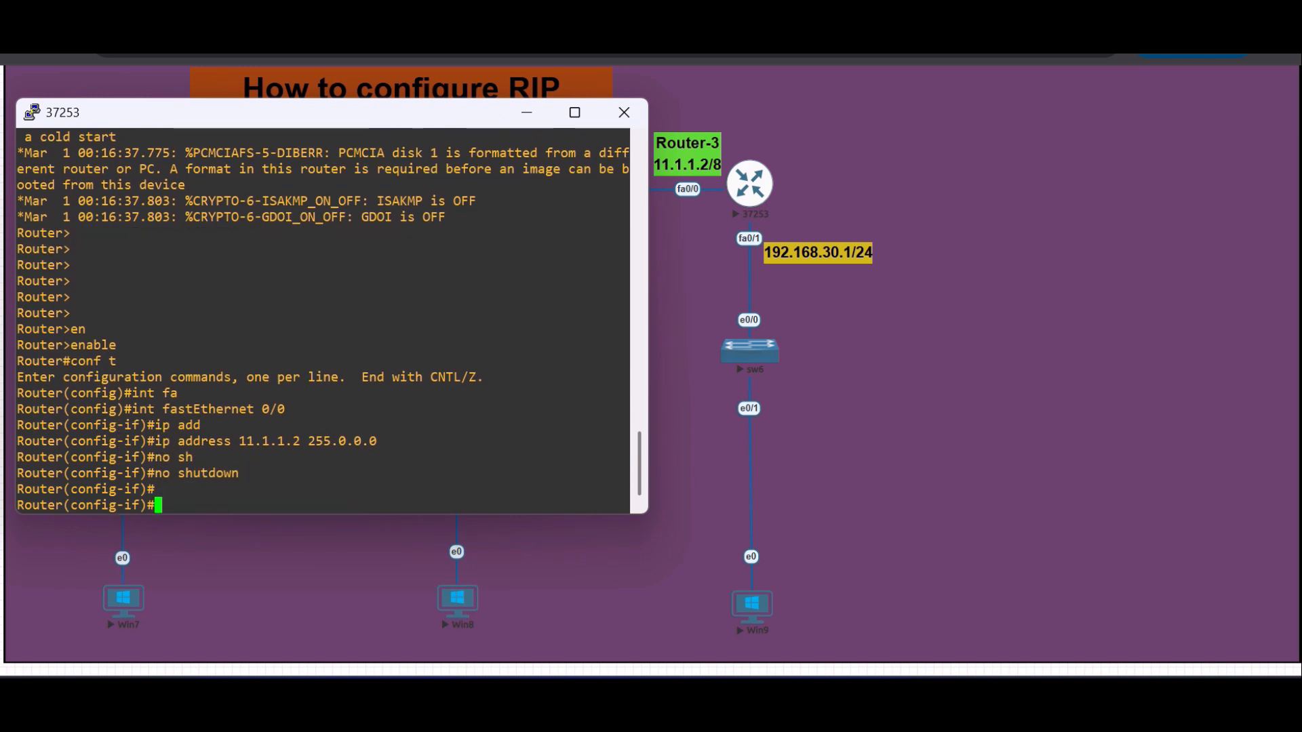
# - Leave the FastEthernet 0/0 configuration on Router-3 and enter interface configuration for FastEthernet 0/1
pyautogui.write('exit')
pyautogui.press('Return')
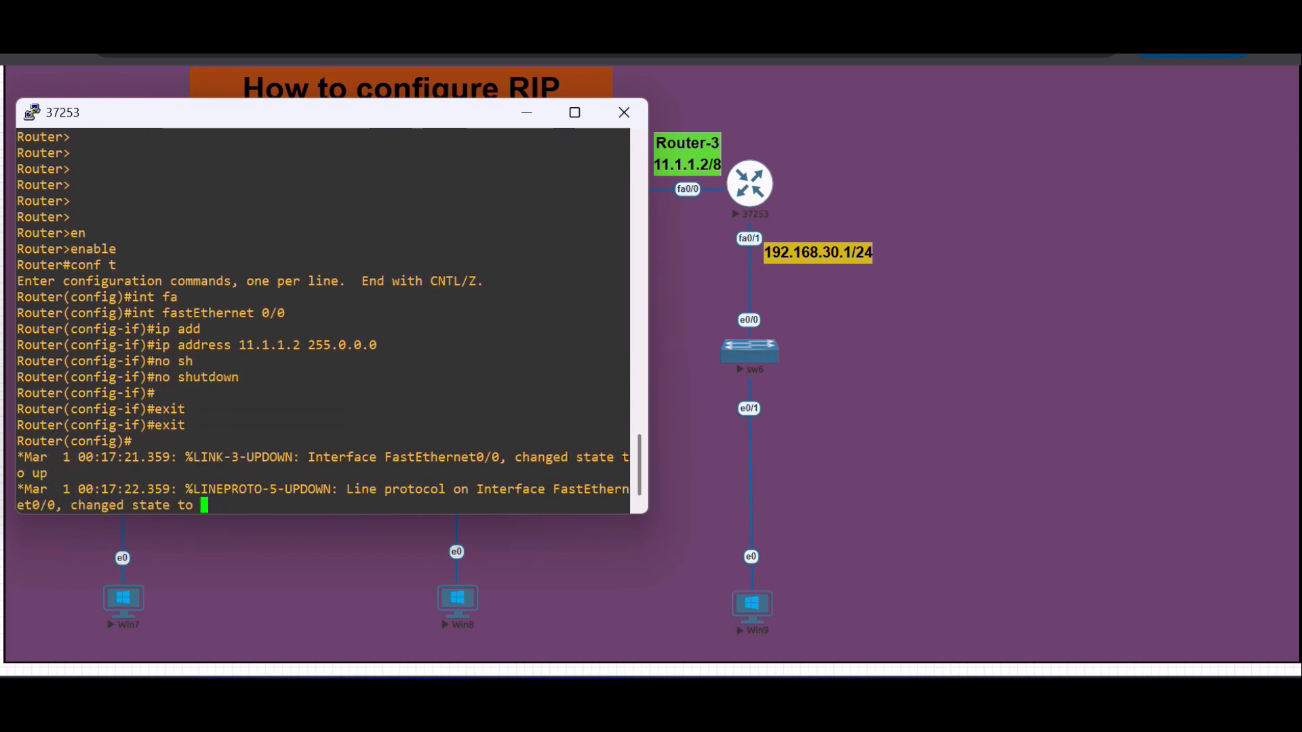
pyautogui.write('int fa')
pyautogui.press('Tab')
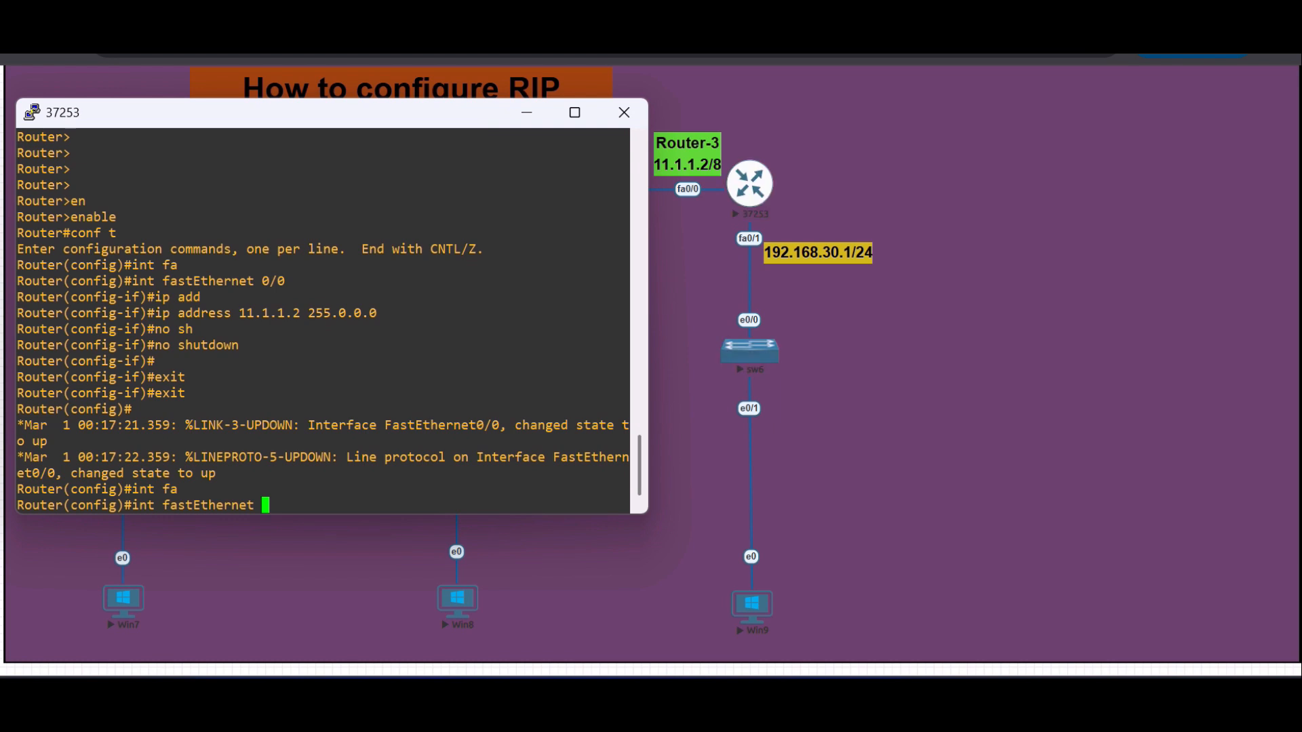
pyautogui.write('0/1')
pyautogui.press('Return')
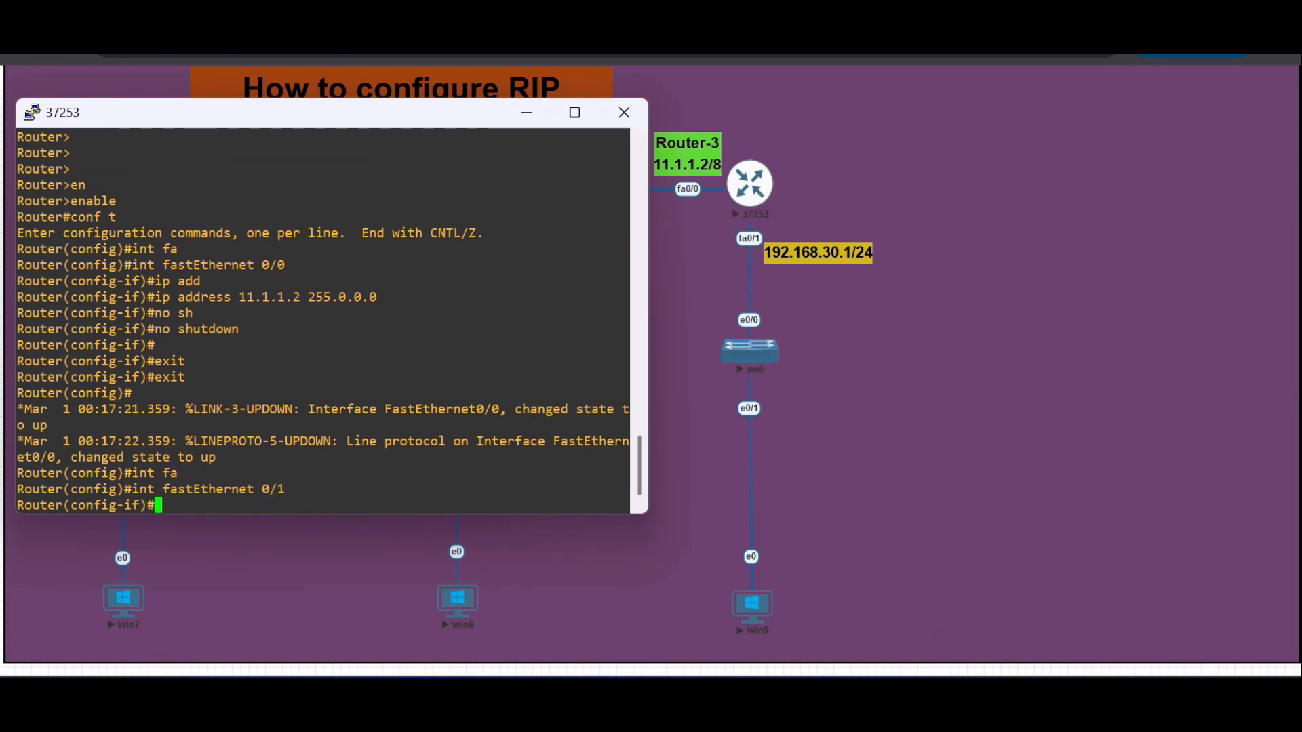
# - Assign IP address 192.168.30.1 with mask 255.255.255.0 to Router-3's FastEthernet 0/1 interface
pyautogui.write('ip add')
pyautogui.press('Tab')
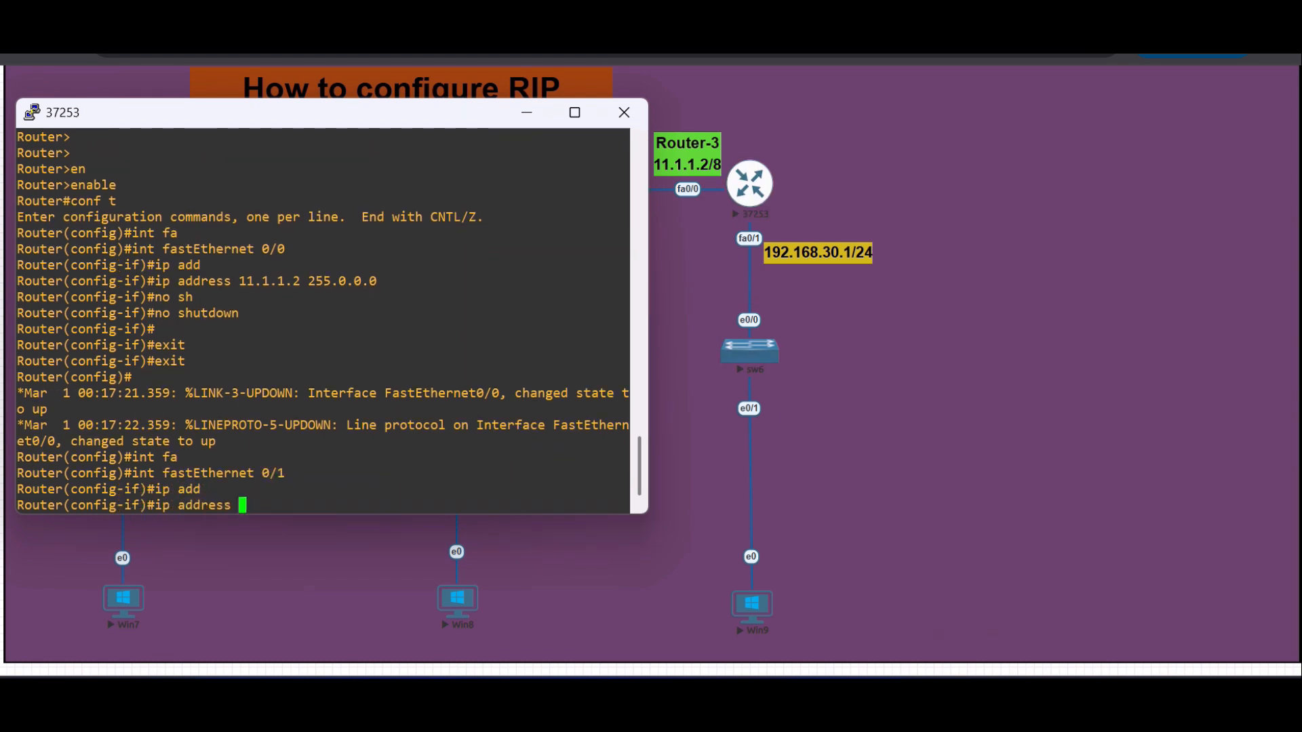
pyautogui.write('192.168.')
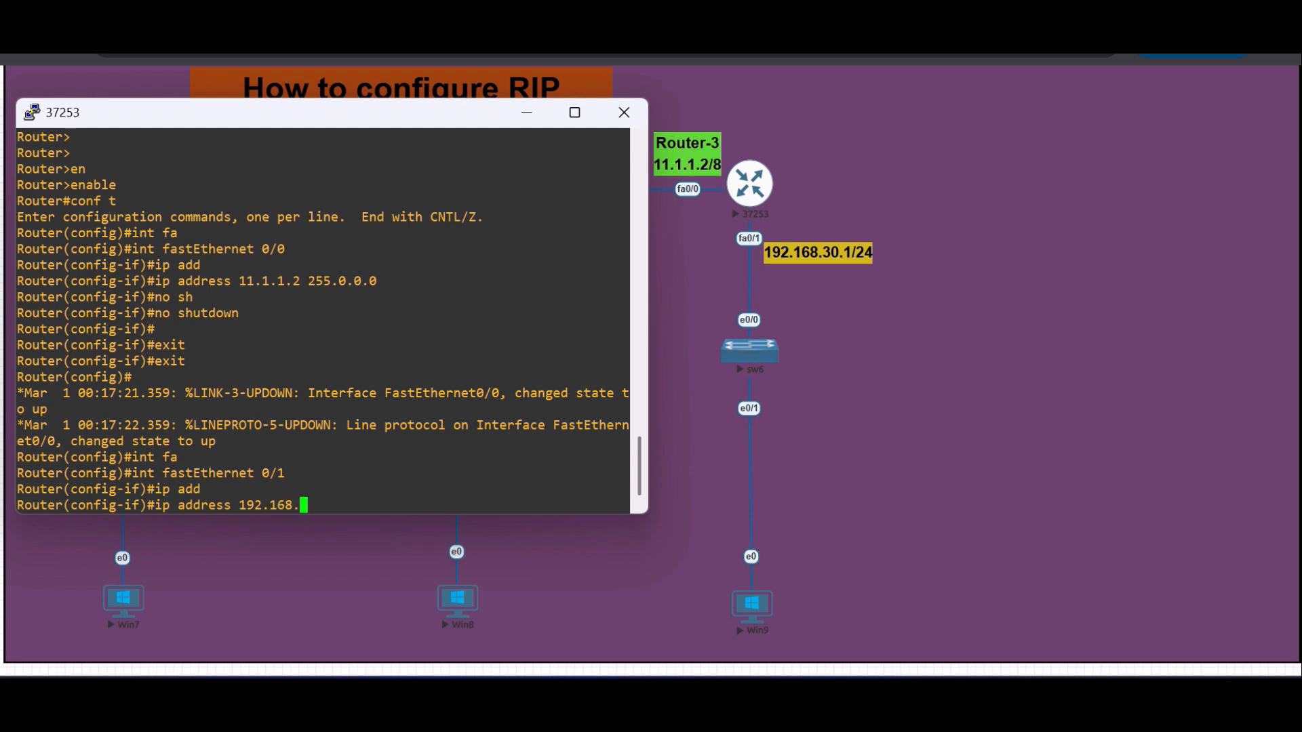
pyautogui.write('30.1 255.255.255.0')
pyautogui.press('Return')
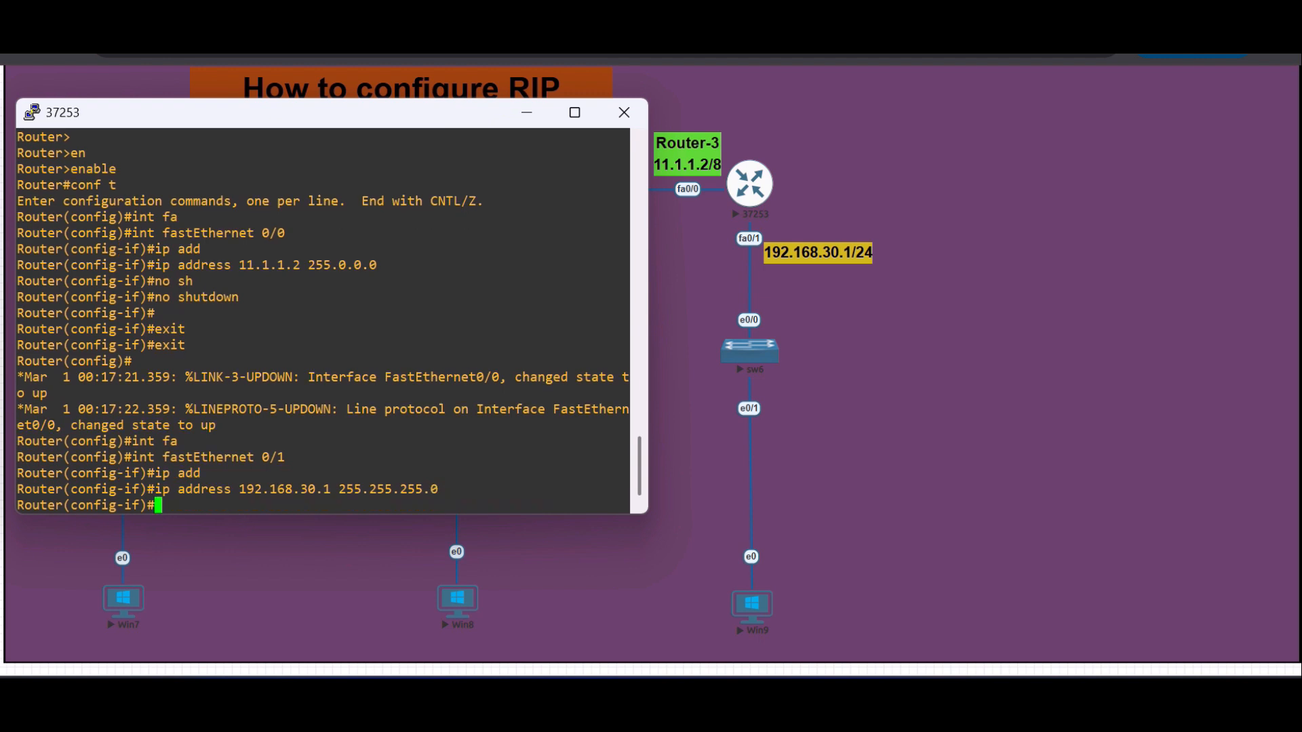
# - Enable Router-3's FastEthernet 0/1 interface with the no shutdown command
pyautogui.write('no sh')
pyautogui.press('Tab')
pyautogui.press('Return')
pyautogui.press('Return')
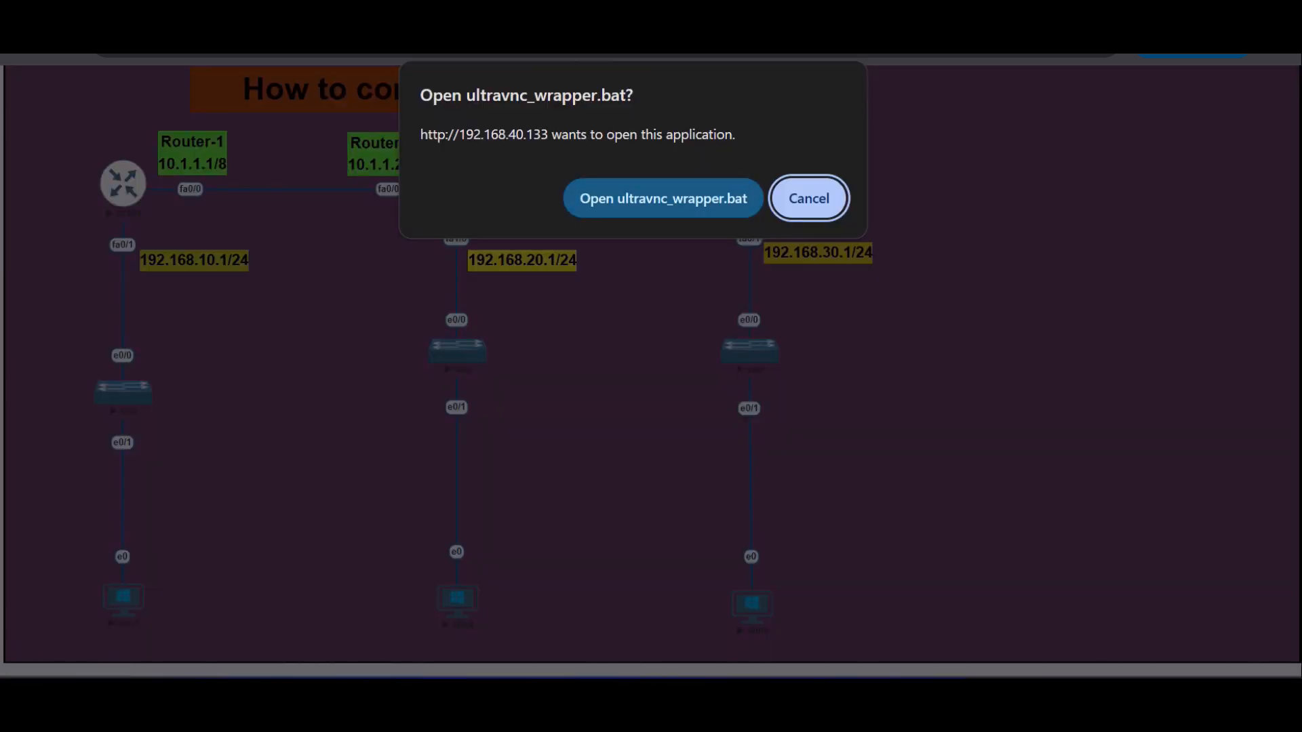
# - Open the Win7 machine's remote display and log in to Windows with the account password
pyautogui.click(663, 198)
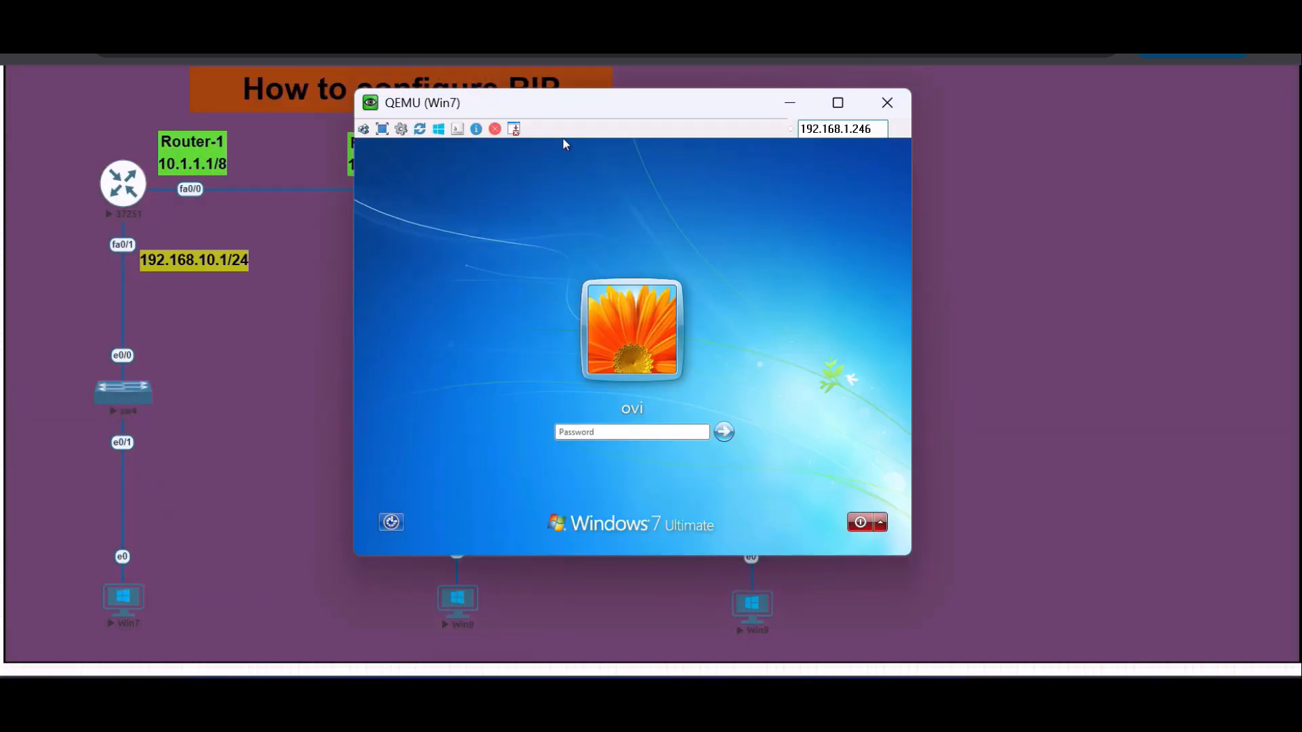
pyautogui.write('•••')
pyautogui.press('Return')
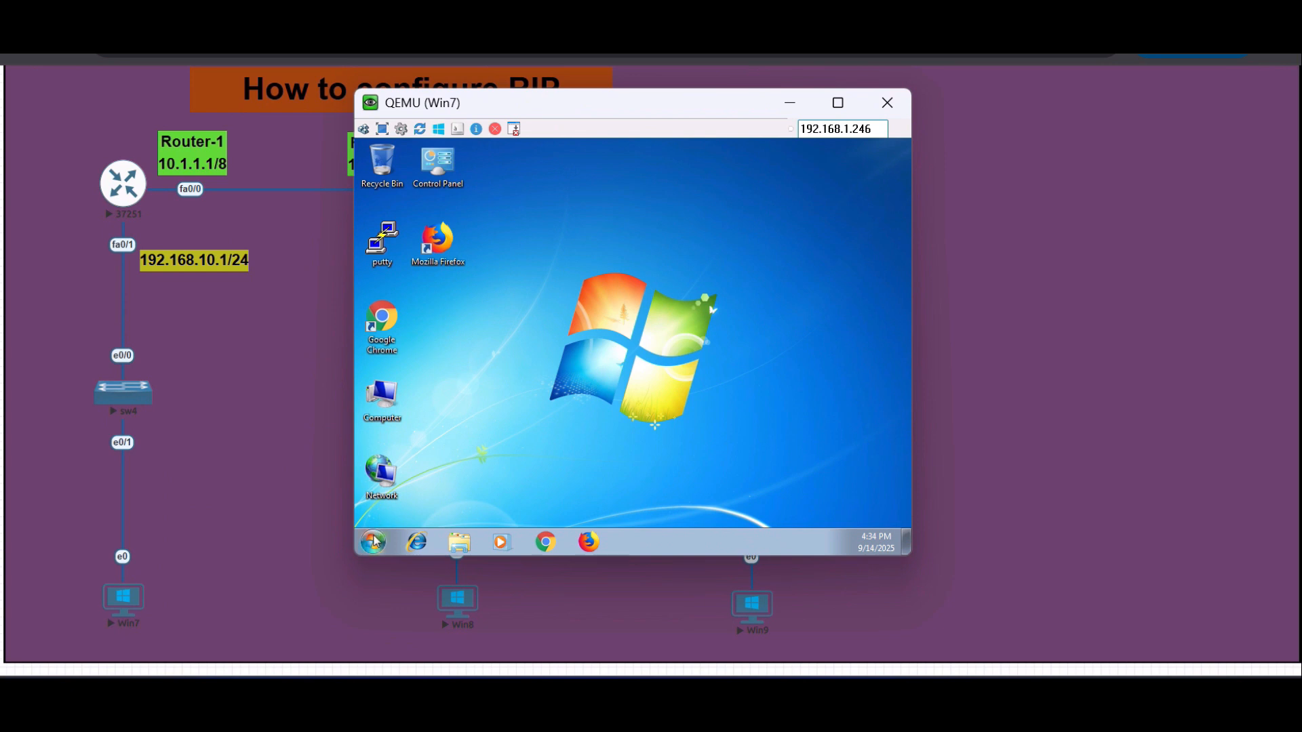
# - Start a Command Prompt on the Win7 machine and open Network Connections with ncpa.cpl
pyautogui.click(373, 541)
pyautogui.write('cmd')
pyautogui.press('Return')
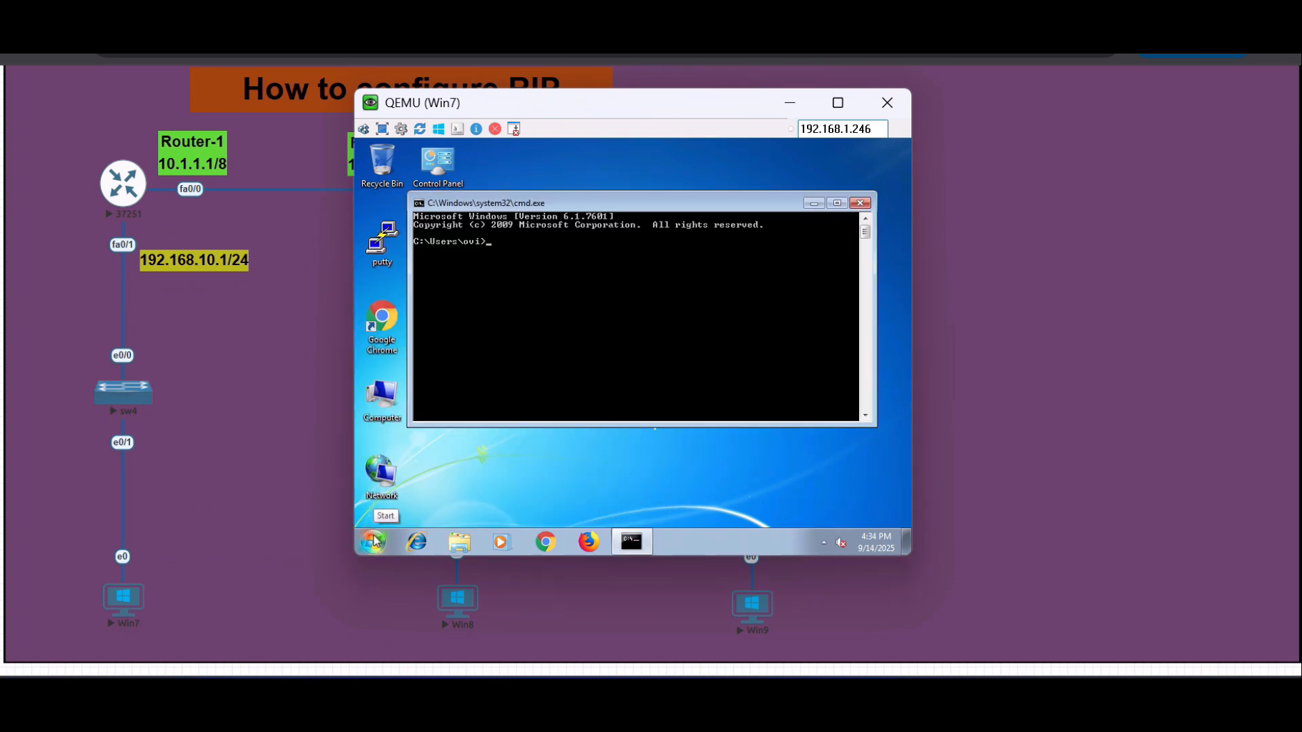
pyautogui.write('ncpa.cpl')
pyautogui.press('Return')
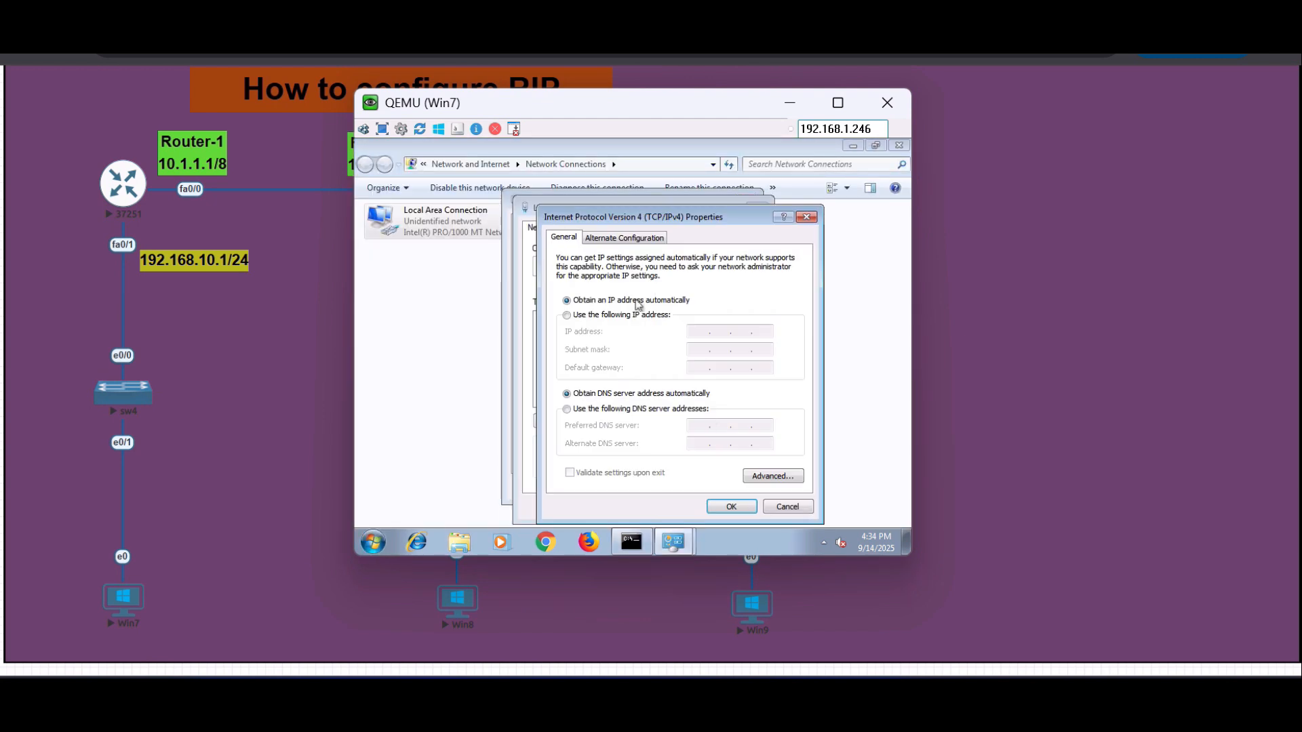
# - Set Win7's Local Area Connection to static IPv4 address 192.168.10.2 with default gateway 192.168.10.1, and return to the Command Prompt
pyautogui.click(632, 321)
pyautogui.write('192 . 168 .  .')
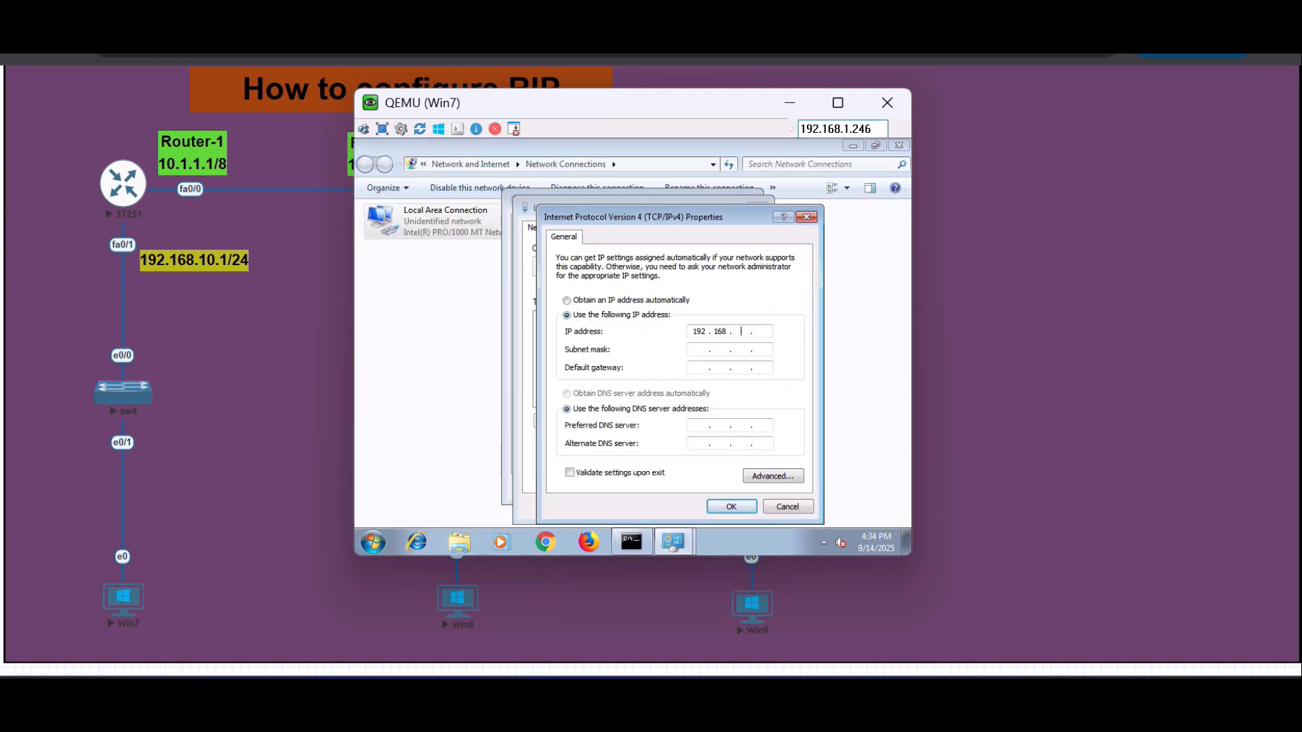
pyautogui.write('10 . 2')
pyautogui.press('Tab')
pyautogui.press('Tab')
pyautogui.write('192.168.10.1')
pyautogui.click(746, 511)
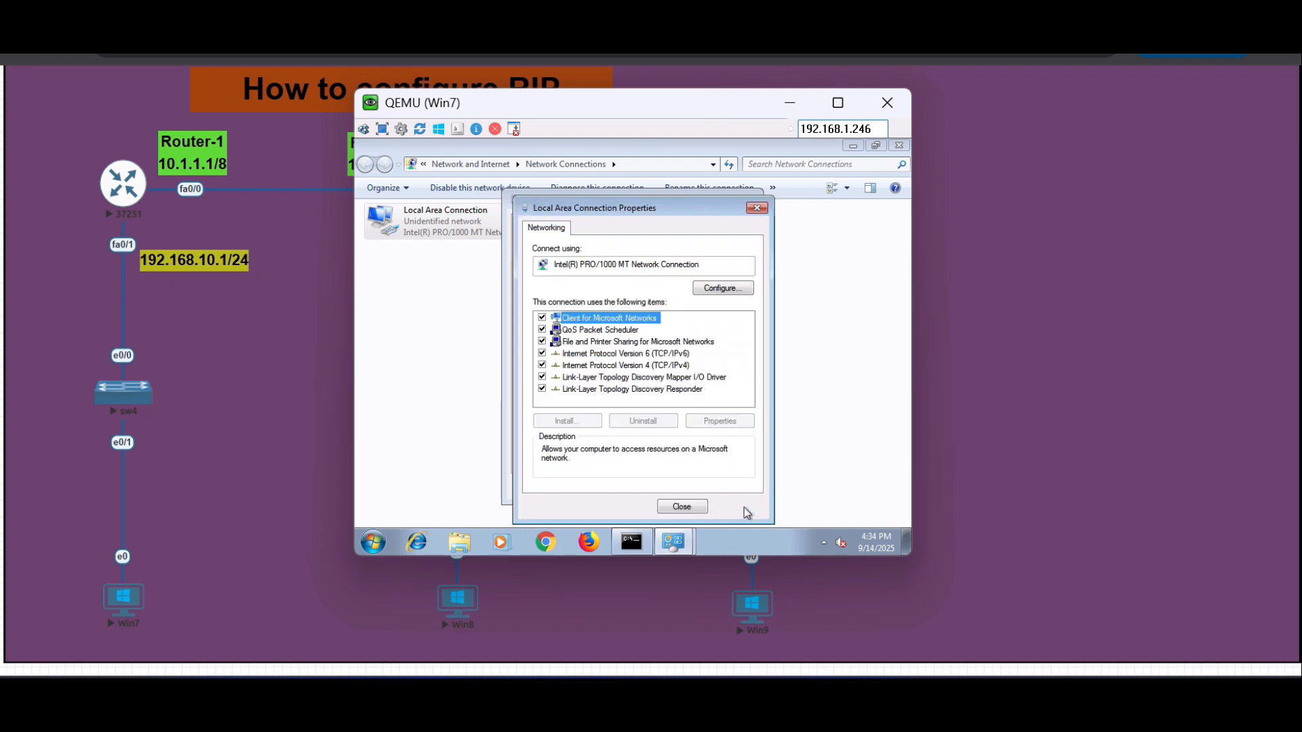
pyautogui.click(685, 507)
pyautogui.click(723, 490)
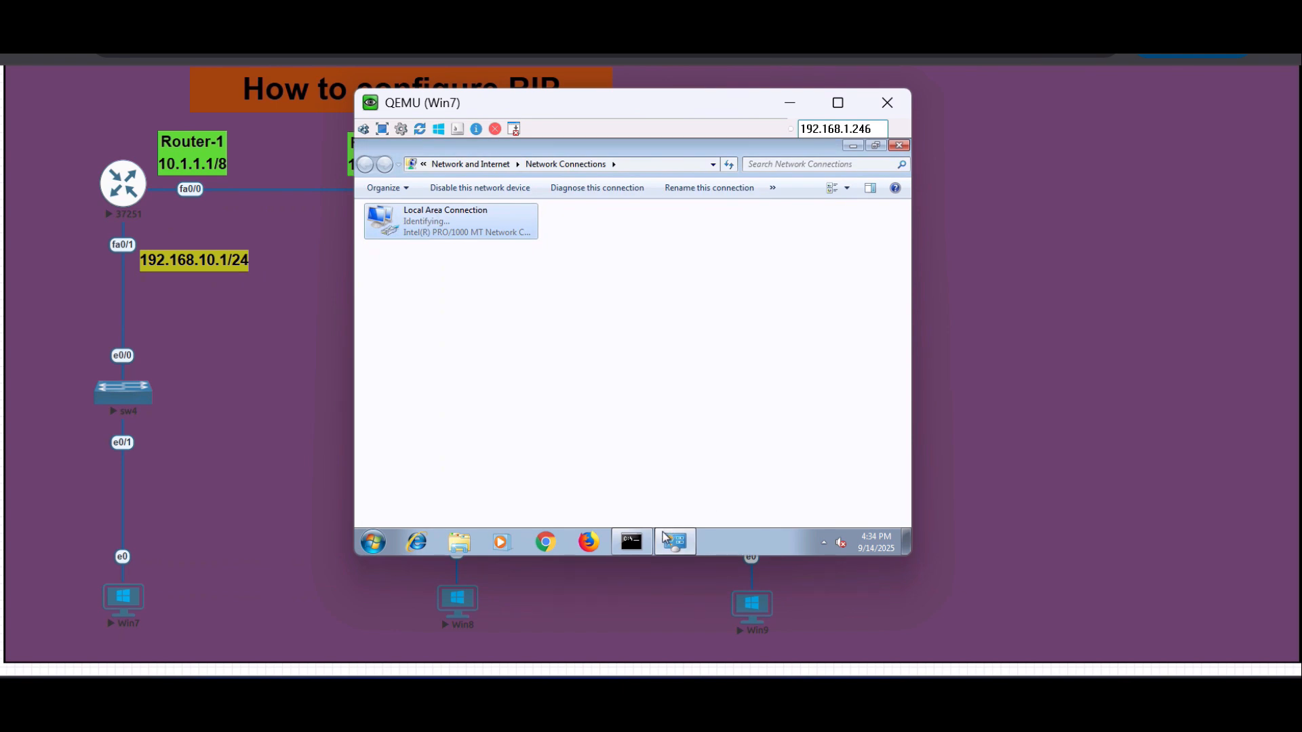
pyautogui.click(631, 541)
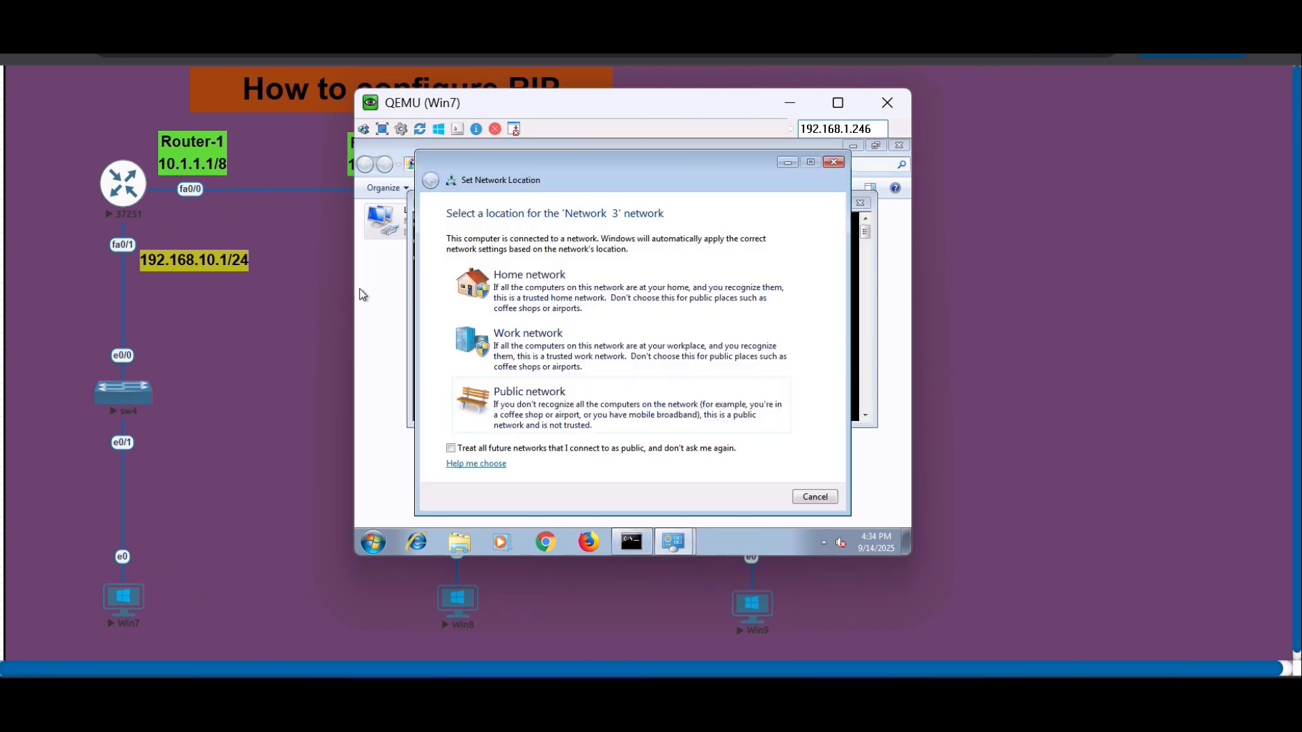
# - Set Win7's network location to Public and ping the gateway 192.168.10.1 from its Command Prompt
pyautogui.click(597, 410)
pyautogui.click(815, 496)
pyautogui.write('p')
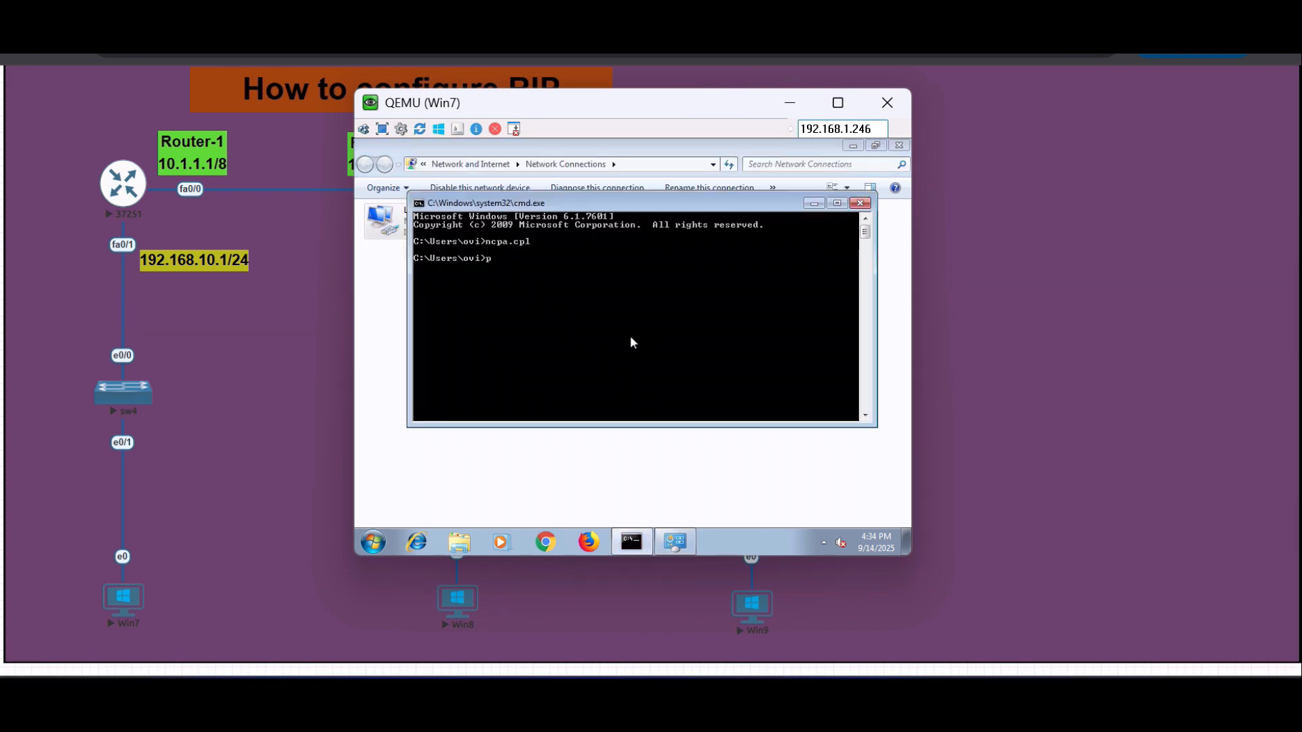
pyautogui.write('ing ')
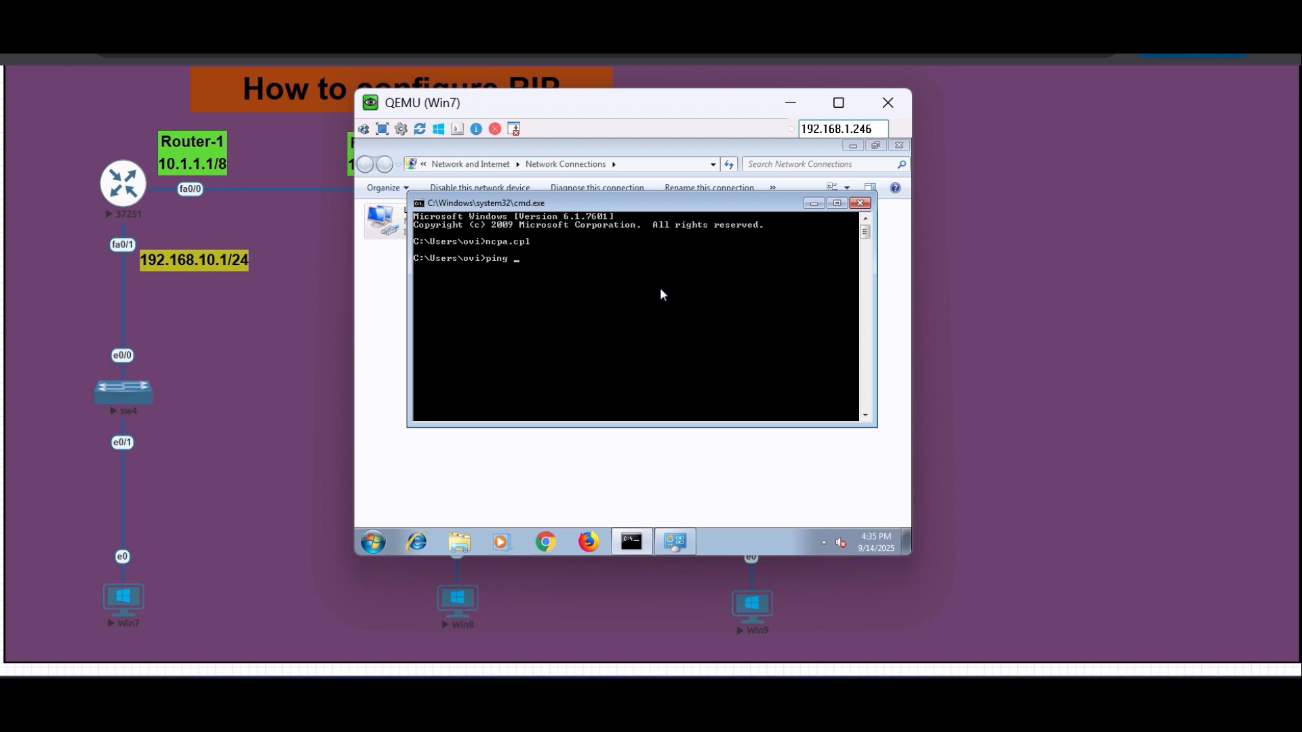
pyautogui.write('192.168.10.1')
pyautogui.press('Return')
pyautogui.hotkey('ctrl', 'c')
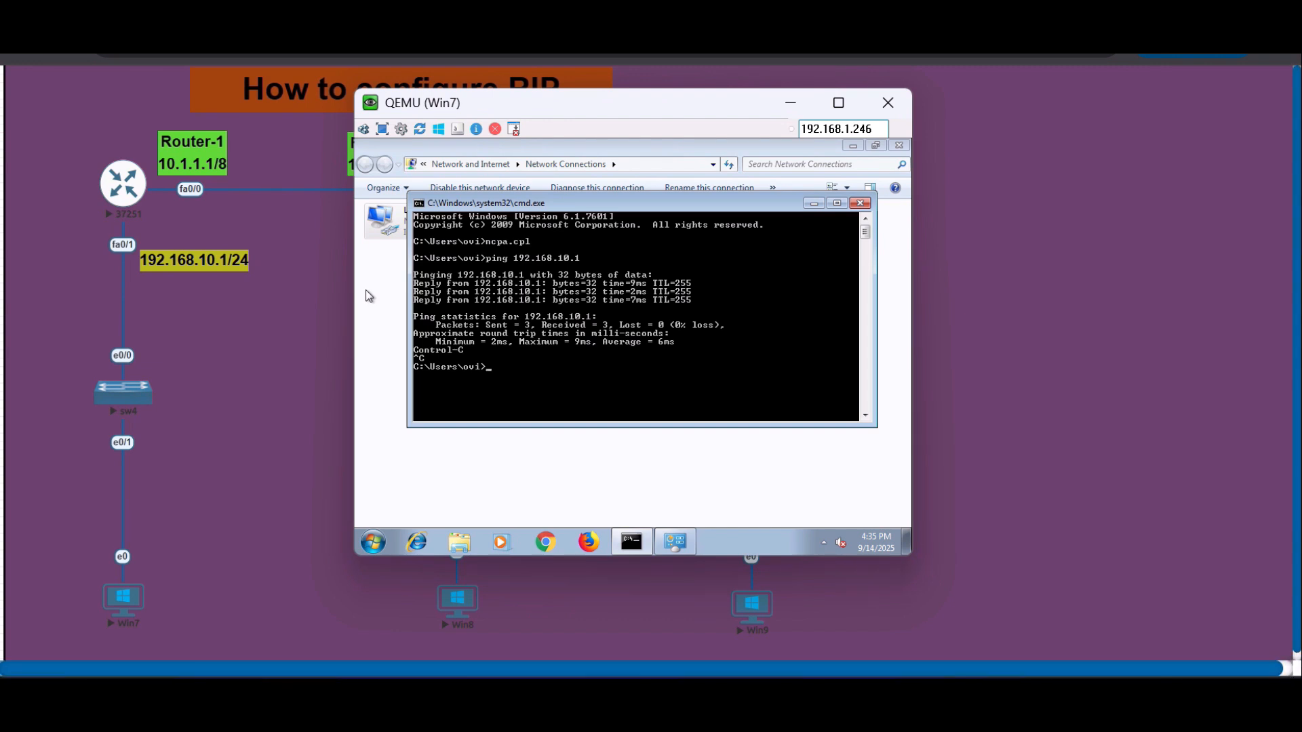
# - Ping Router-1's FastEthernet 0/0 address 10.1.1.1 from Win7
pyautogui.write('ping 192.168.10.')
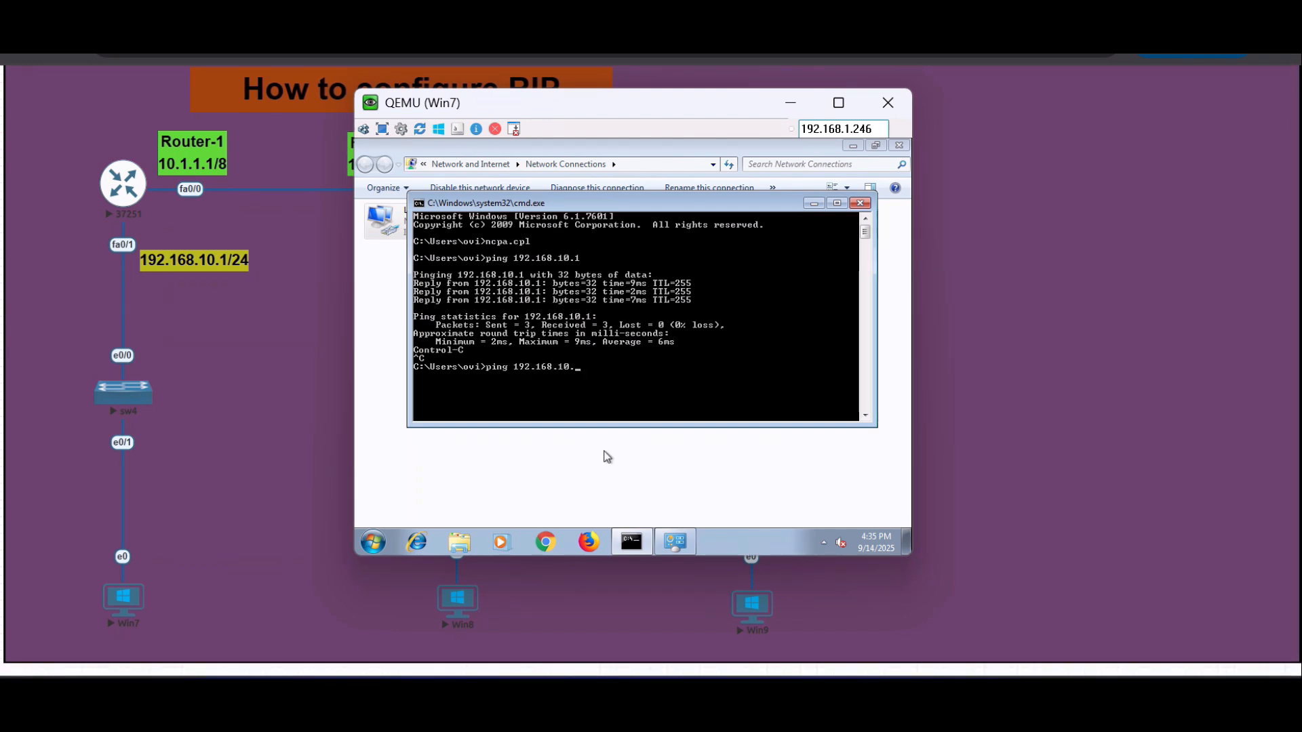
pyautogui.press('BackSpace')
pyautogui.press('BackSpace')
pyautogui.press('BackSpace')
pyautogui.write('10.1.1.1')
pyautogui.press('Return')
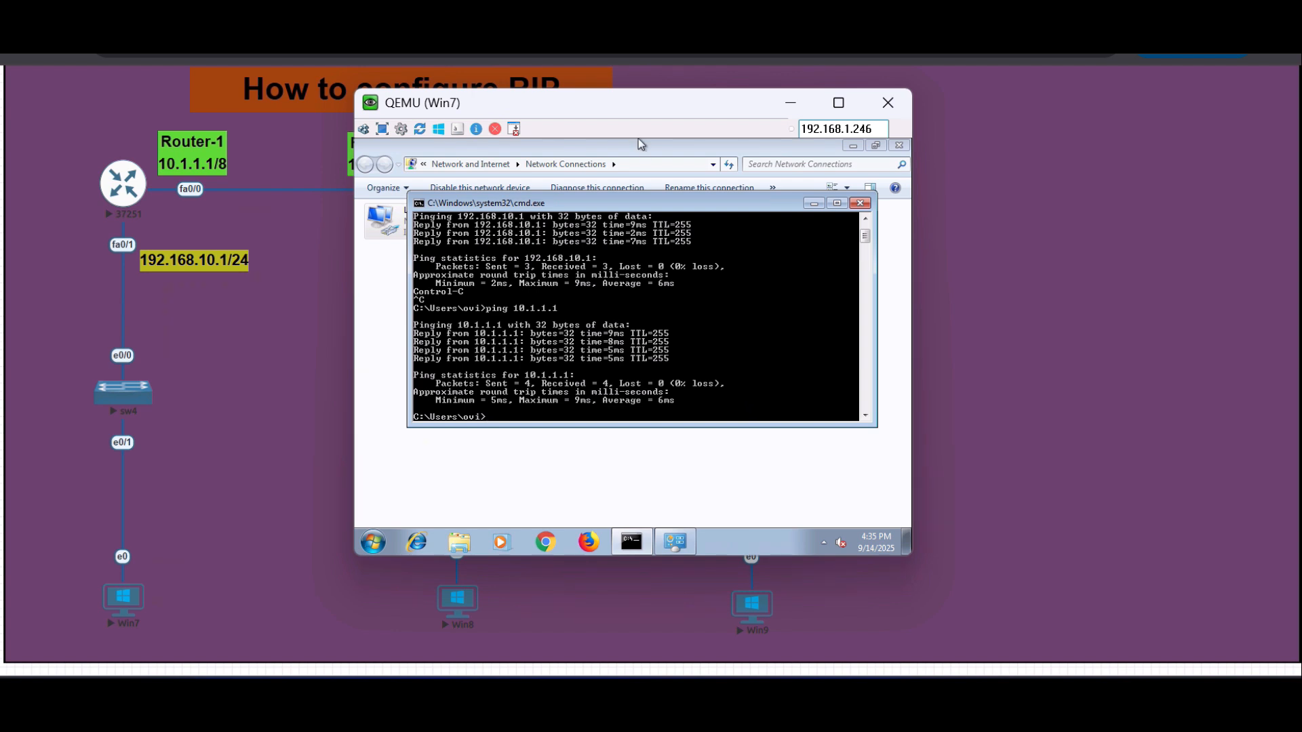
# - Move the Win7 display aside to uncover the topology and run a continuous ping to 10.1.1.2 with the -t option
pyautogui.moveTo(638, 139); pyautogui.dragTo(844, 219)
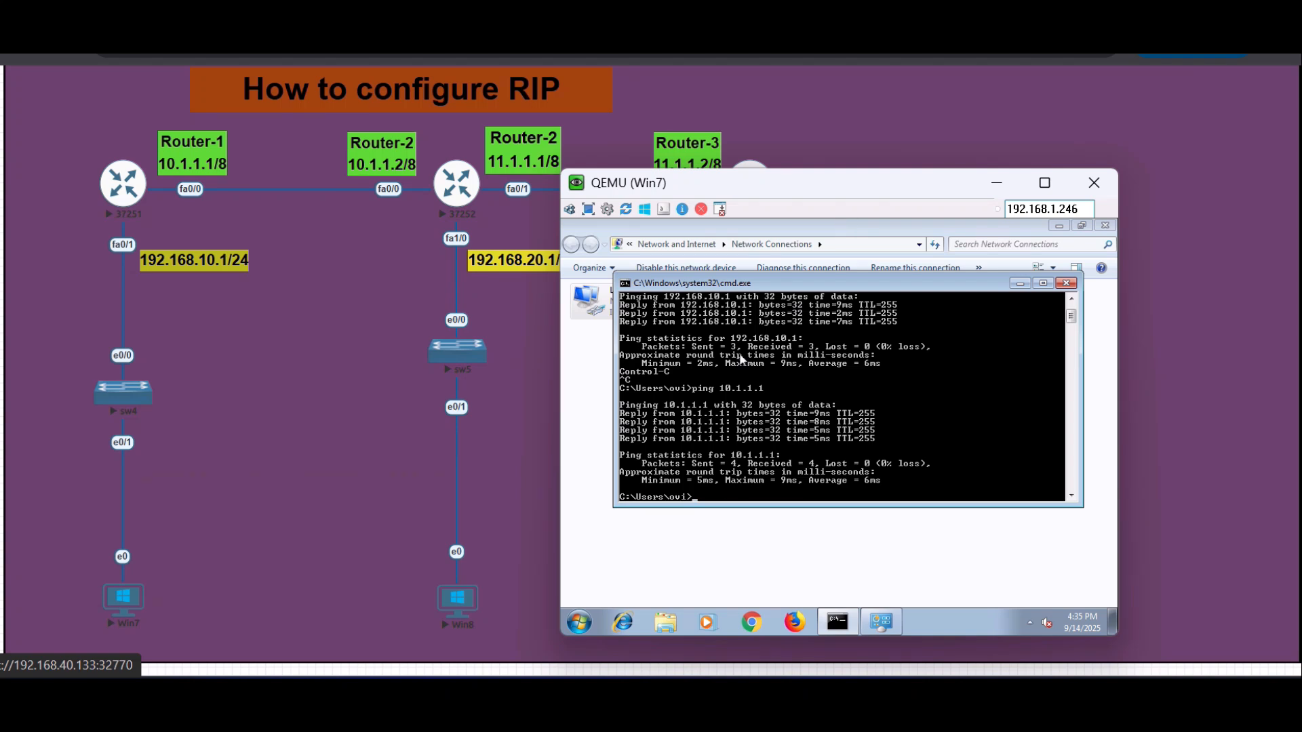
pyautogui.write('ping 10')
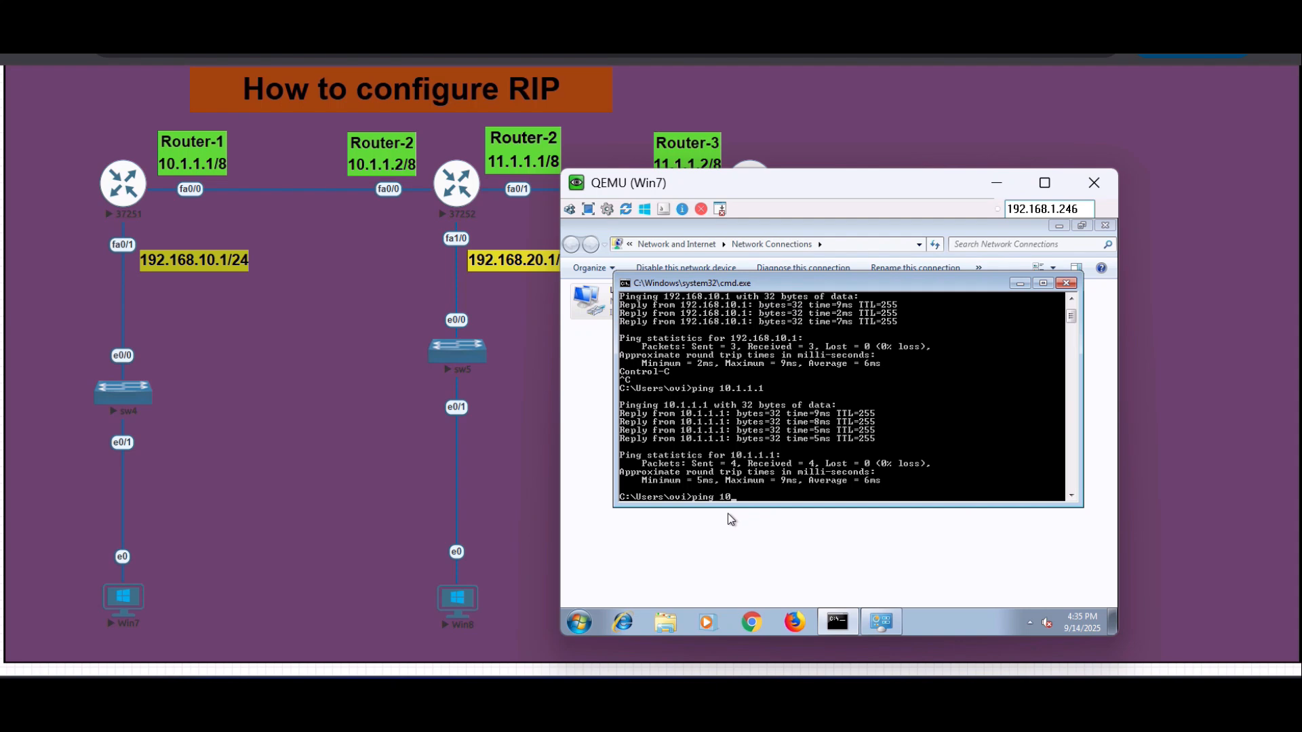
pyautogui.write('.1.1.2 -t')
pyautogui.press('Return')
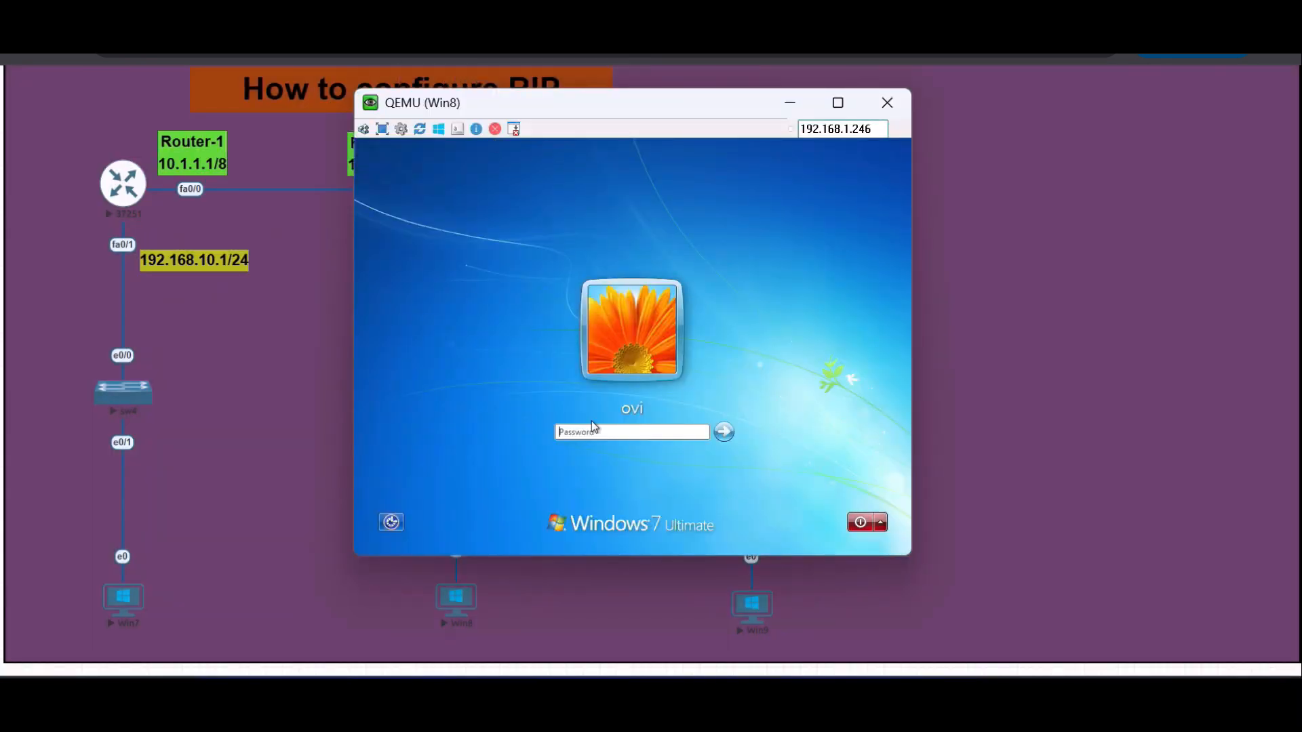
# - Log in to Windows on the Win8 machine with the account password and open Network Connections with ncpa.cpl
pyautogui.write('eve')
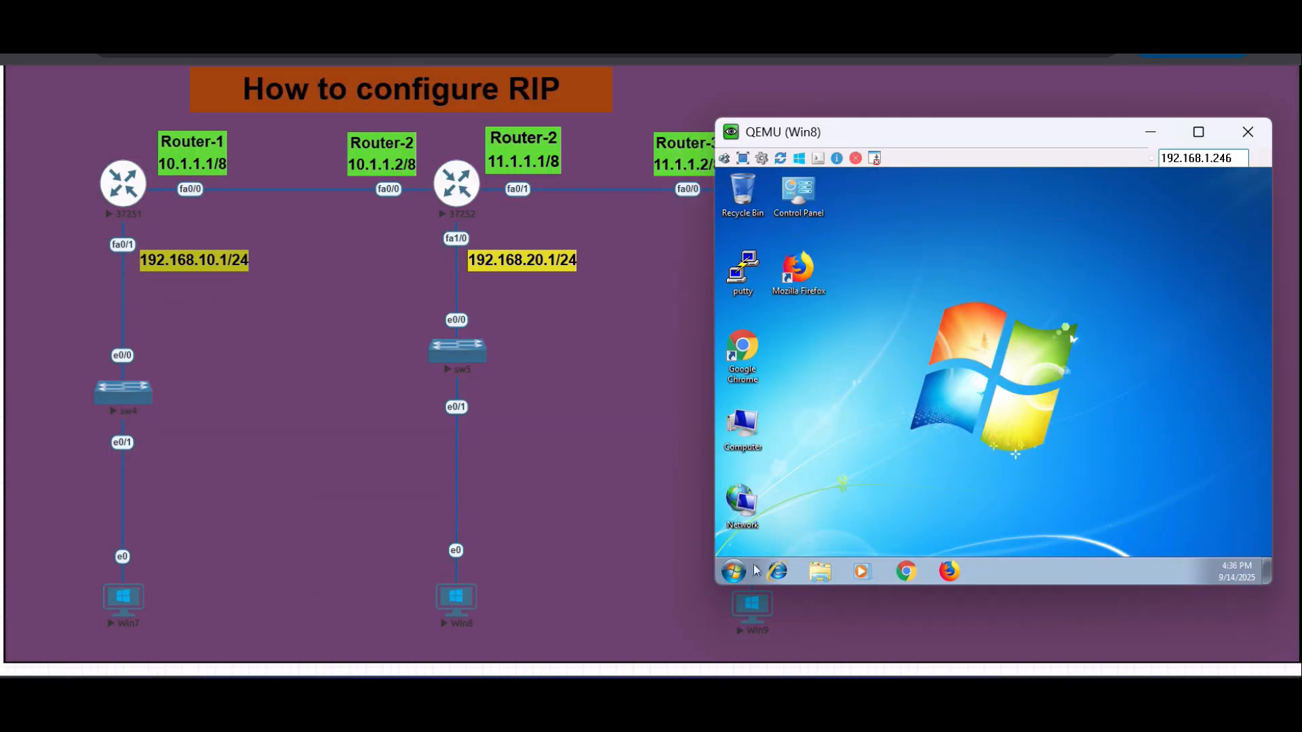
pyautogui.click(735, 573)
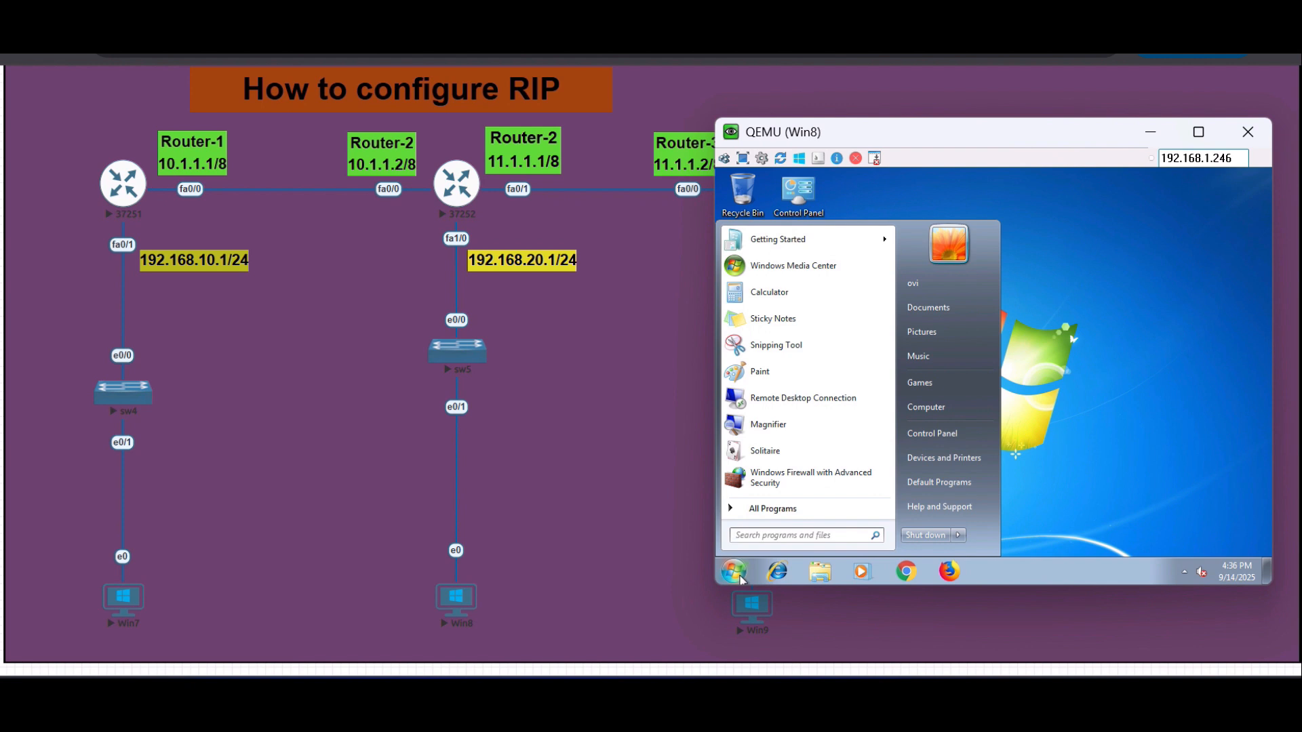
pyautogui.write('nc')
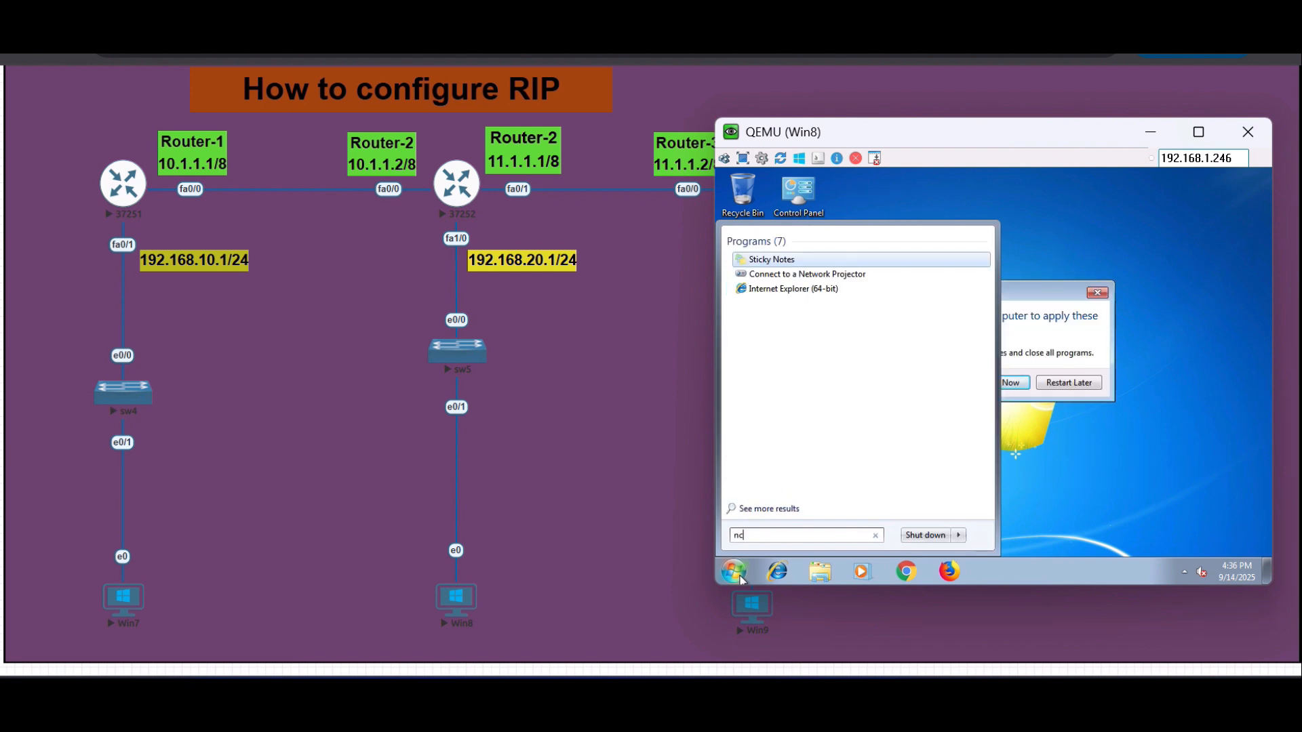
pyautogui.write('pa.cpl')
pyautogui.press('Return')
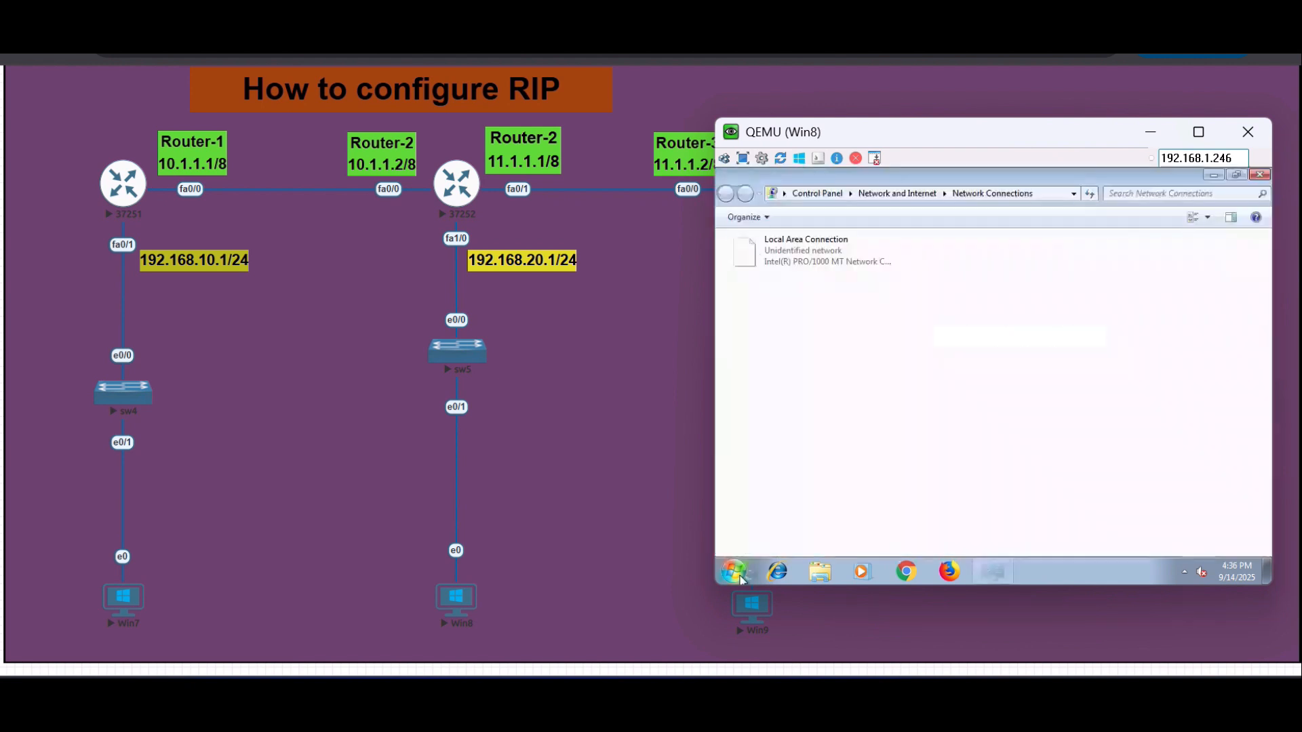
# - Set Win8's Local Area Connection to static IPv4 address 192.168.20.10 with default gateway 192.168.20.1
pyautogui.doubleClick(804, 254)
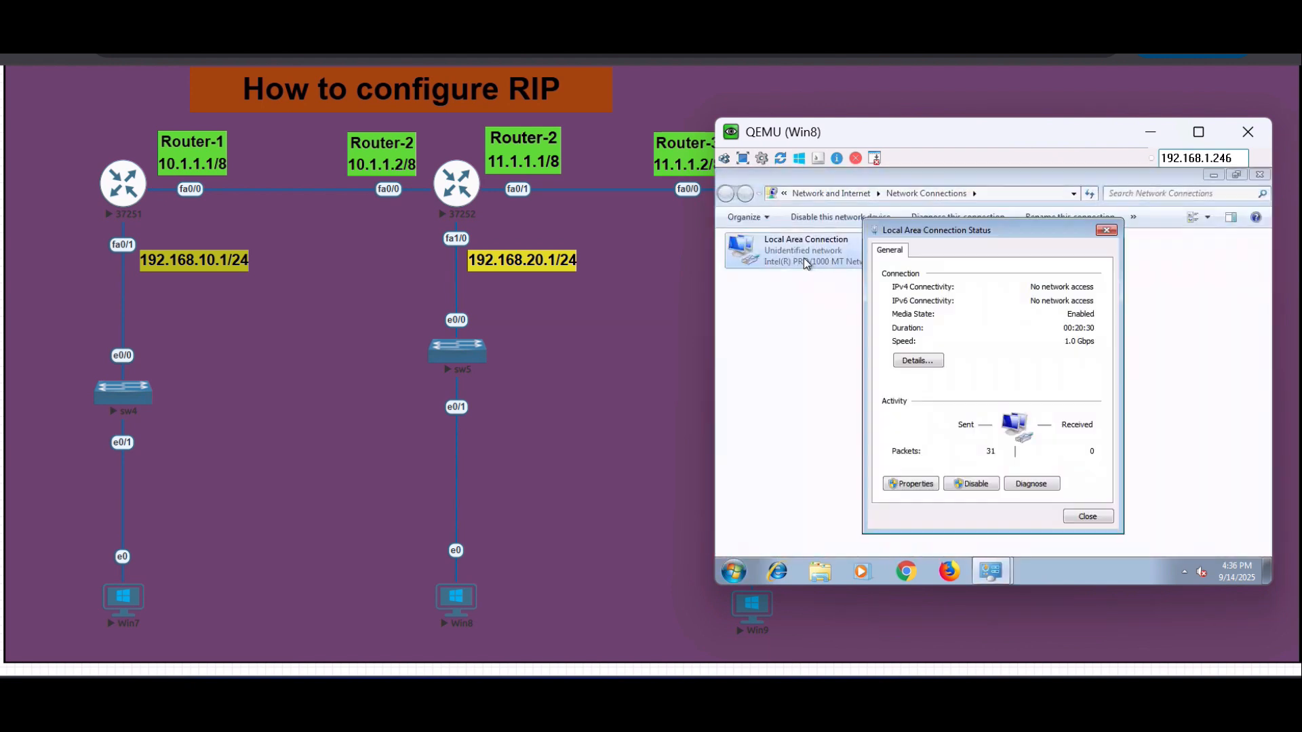
pyautogui.click(909, 486)
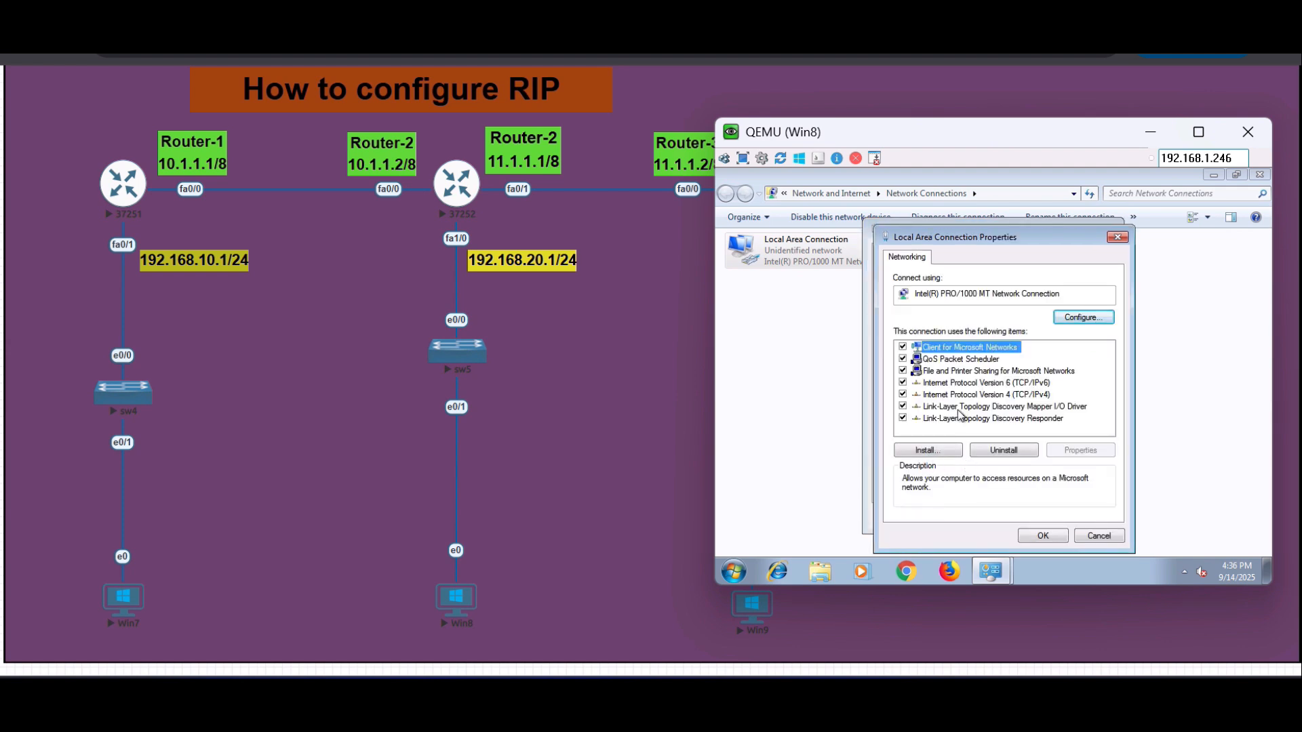
pyautogui.doubleClick(976, 396)
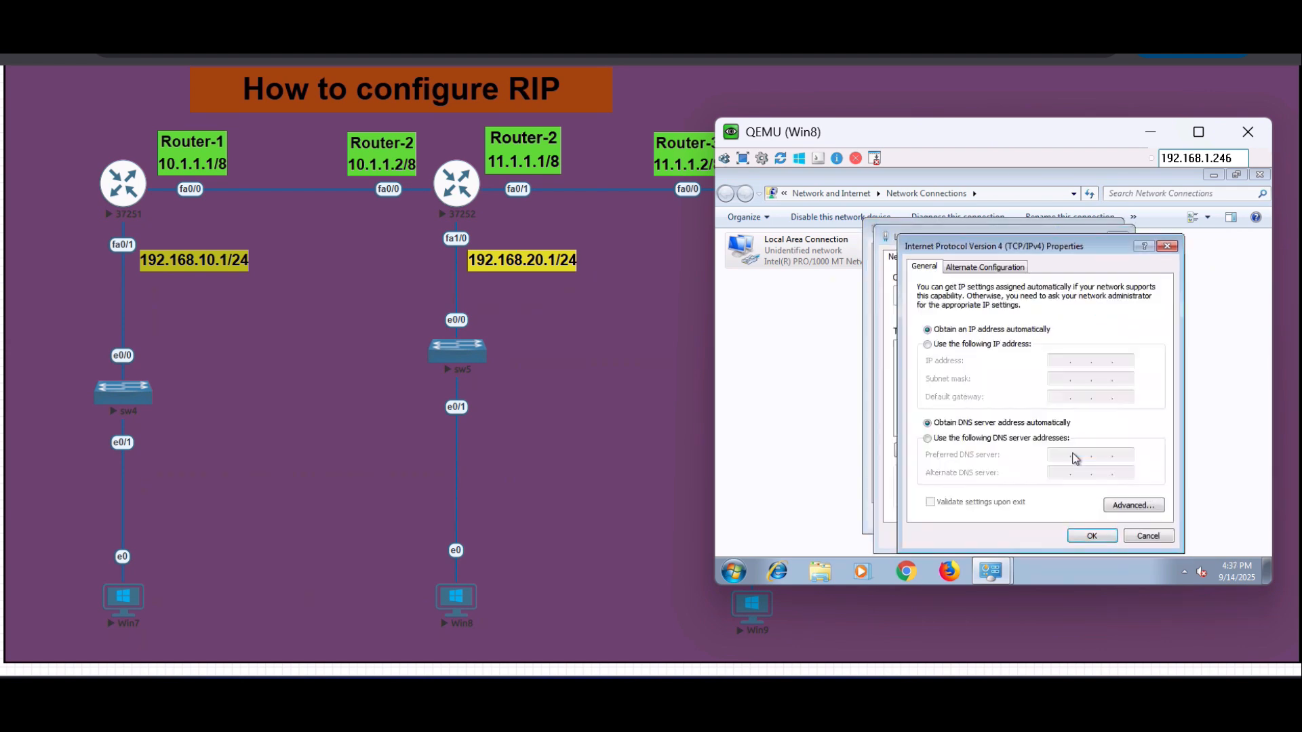
pyautogui.click(1008, 346)
pyautogui.write('192 . 168 . 2')
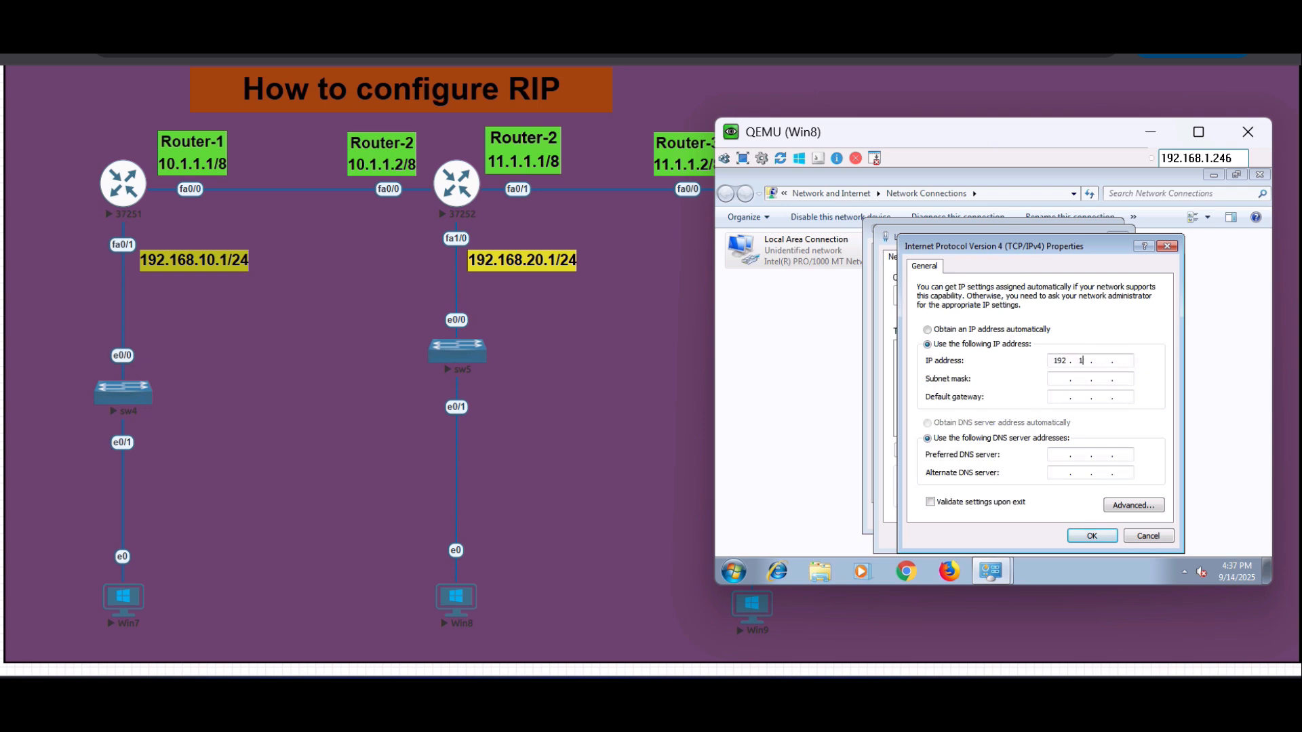
pyautogui.write('0 . 10')
pyautogui.press('Tab')
pyautogui.press('Tab')
pyautogui.write('192 . 168 . 20 . 1')
pyautogui.click(1089, 537)
pyautogui.click(1052, 537)
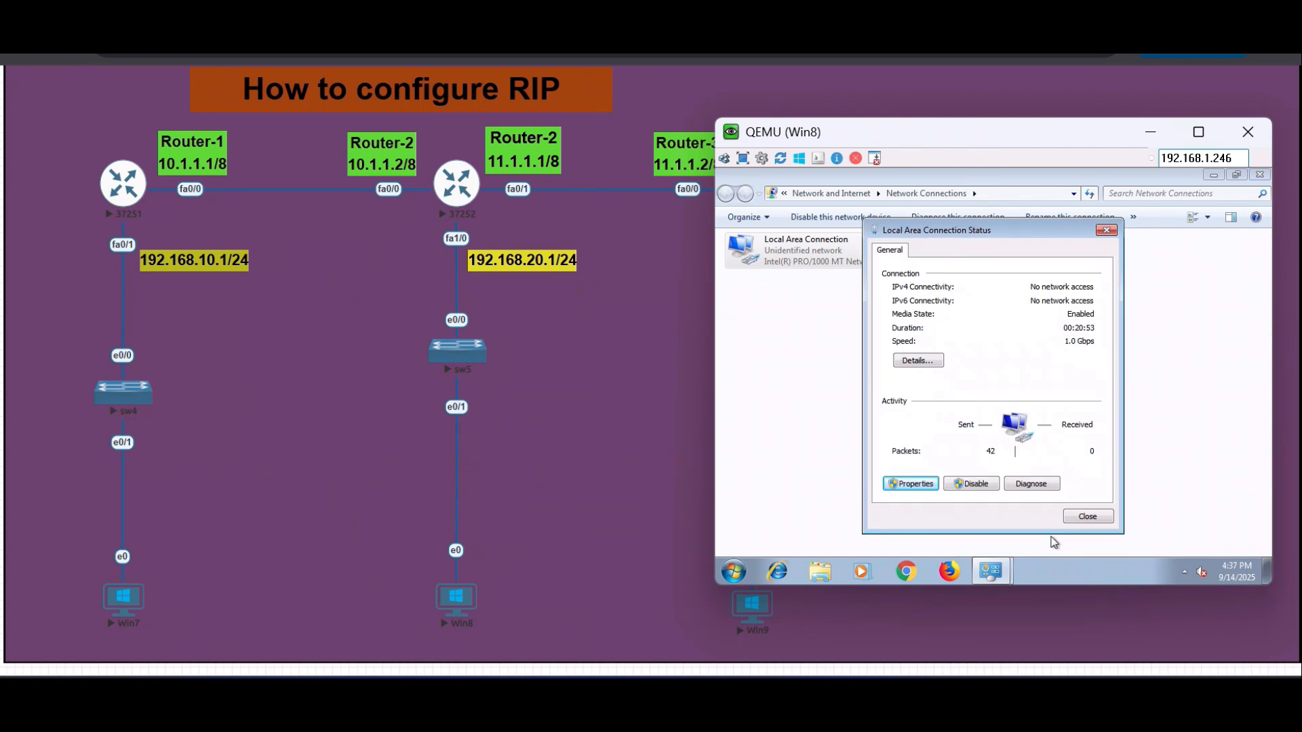
pyautogui.click(1089, 518)
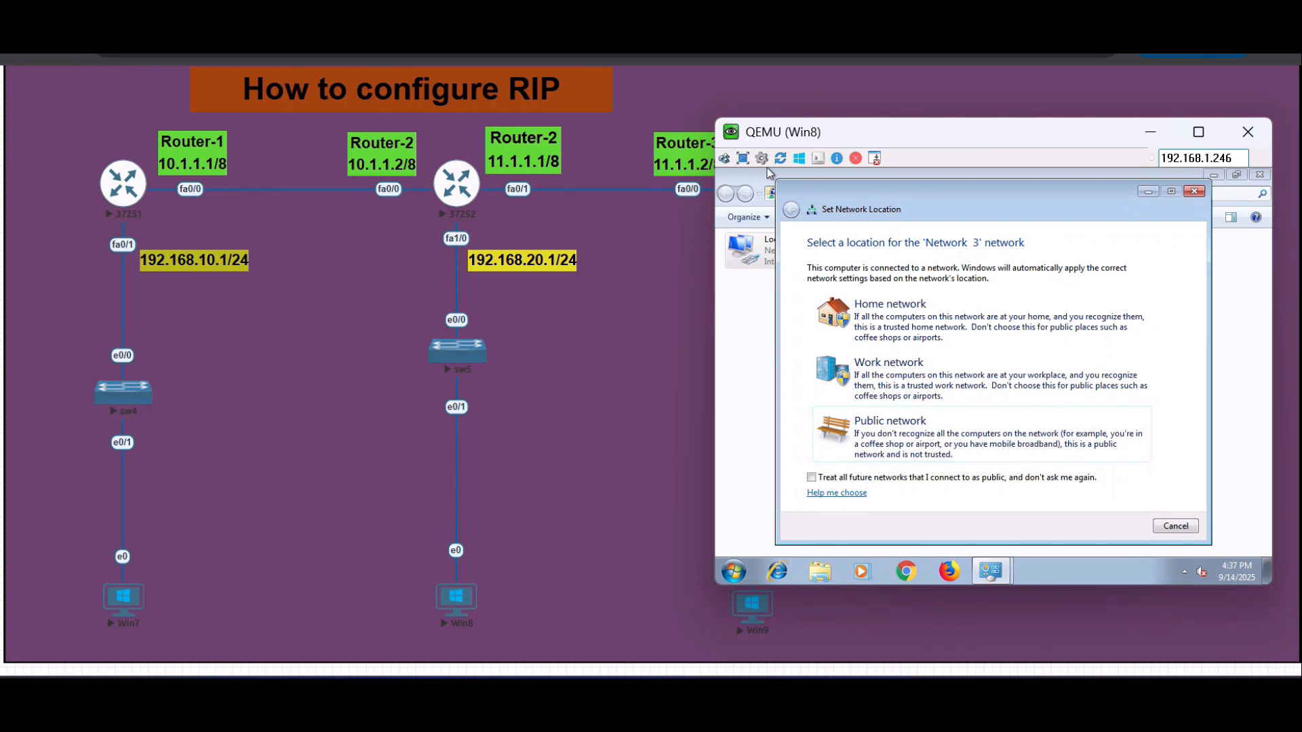
# - Set Win8's network location to Public and close Network Connections
pyautogui.click(977, 442)
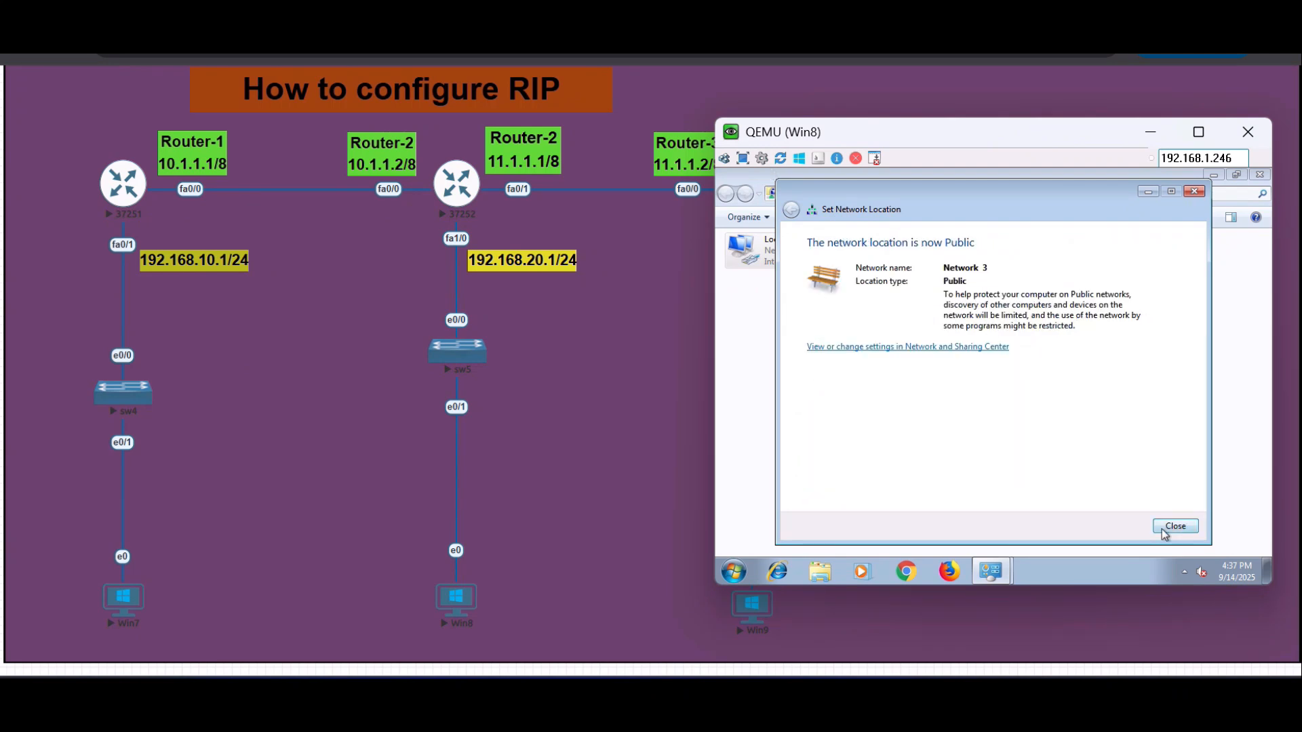
pyautogui.click(1164, 531)
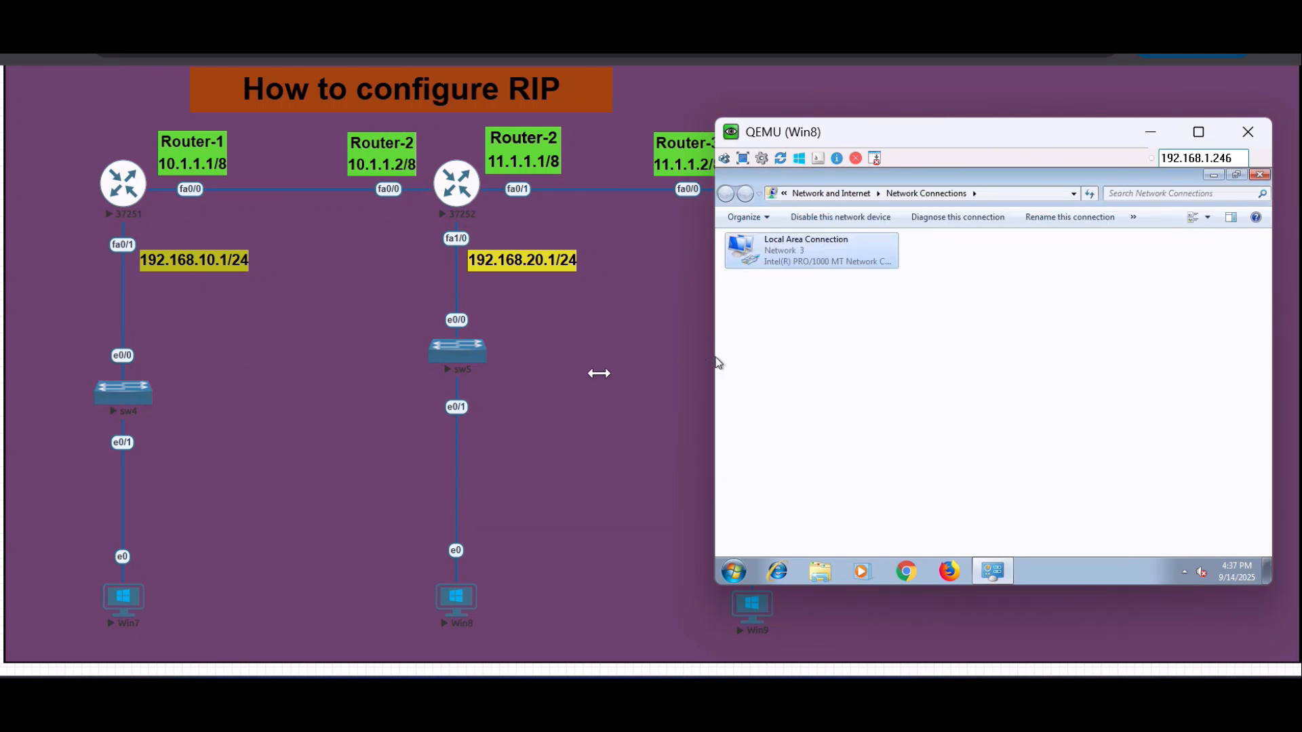
pyautogui.click(1260, 177)
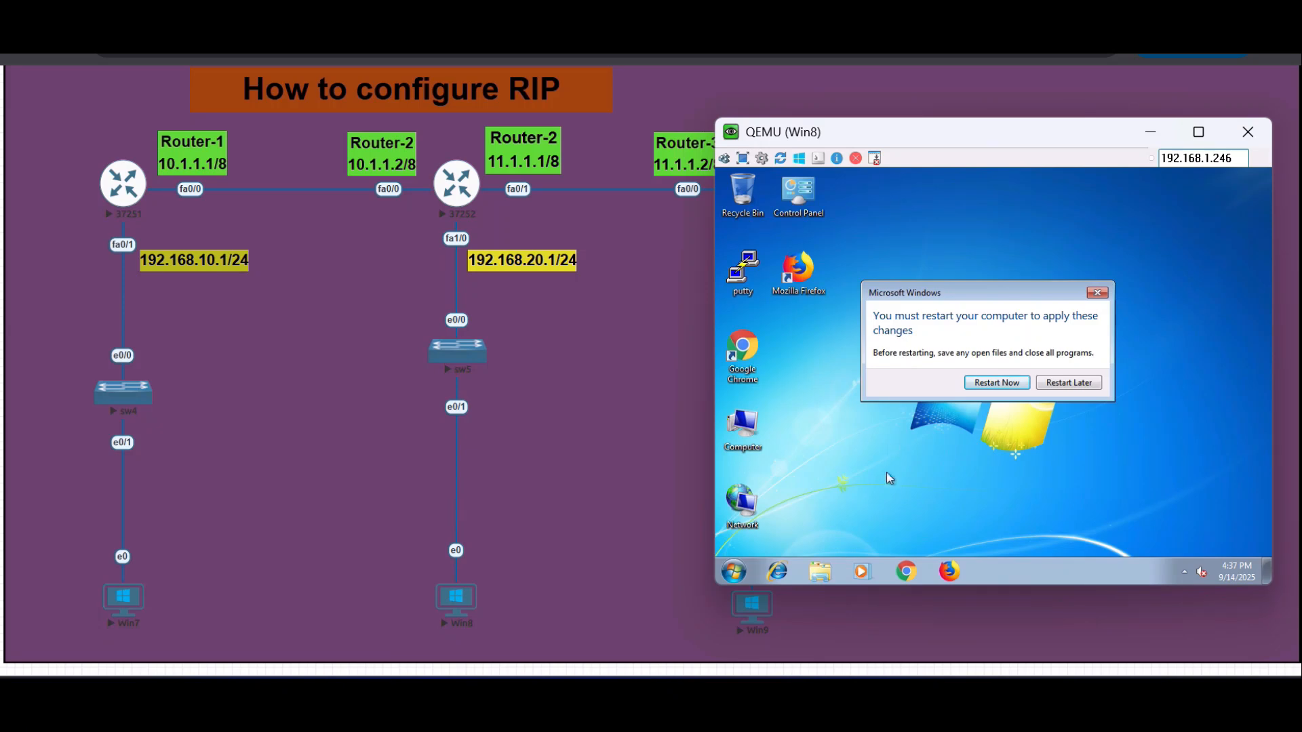
# - Start a Command Prompt on Win8 and ping the gateway 192.168.20.1
pyautogui.click(734, 572)
pyautogui.write('cmd')
pyautogui.press('Return')
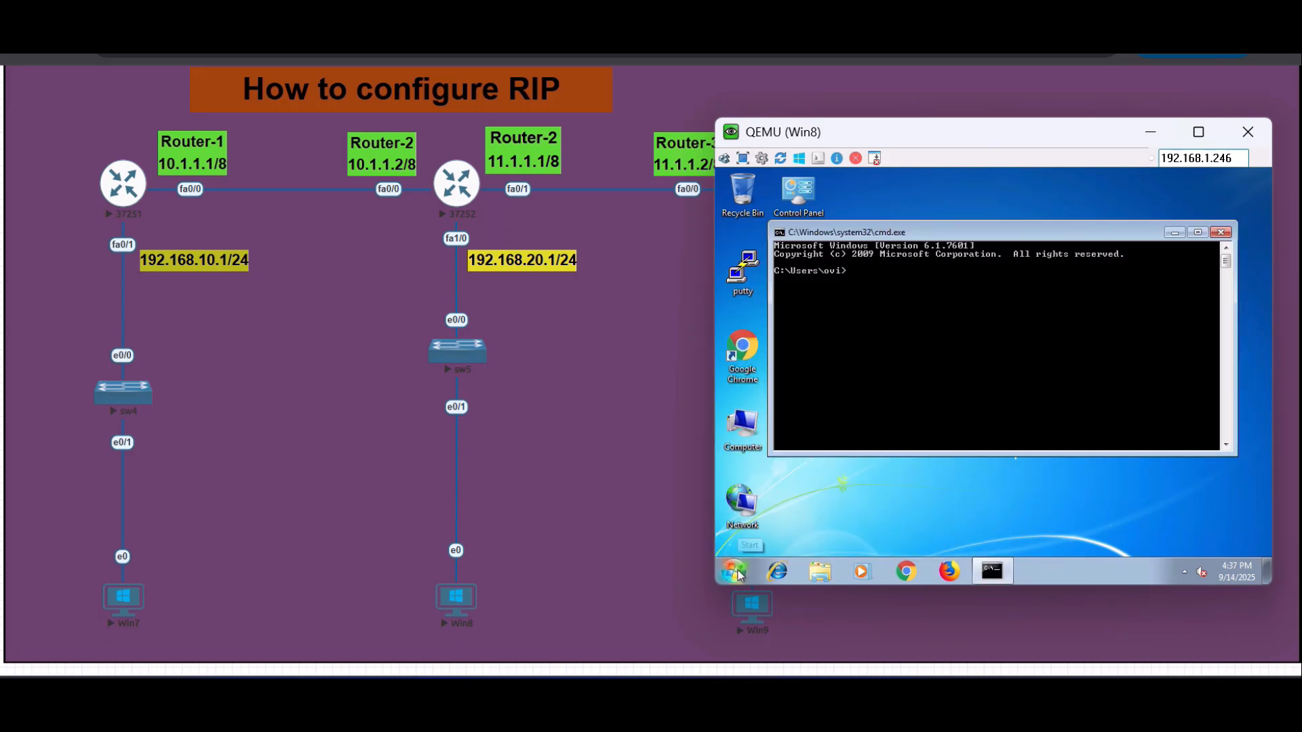
pyautogui.write('ping 192.168.20.1')
pyautogui.press('Return')
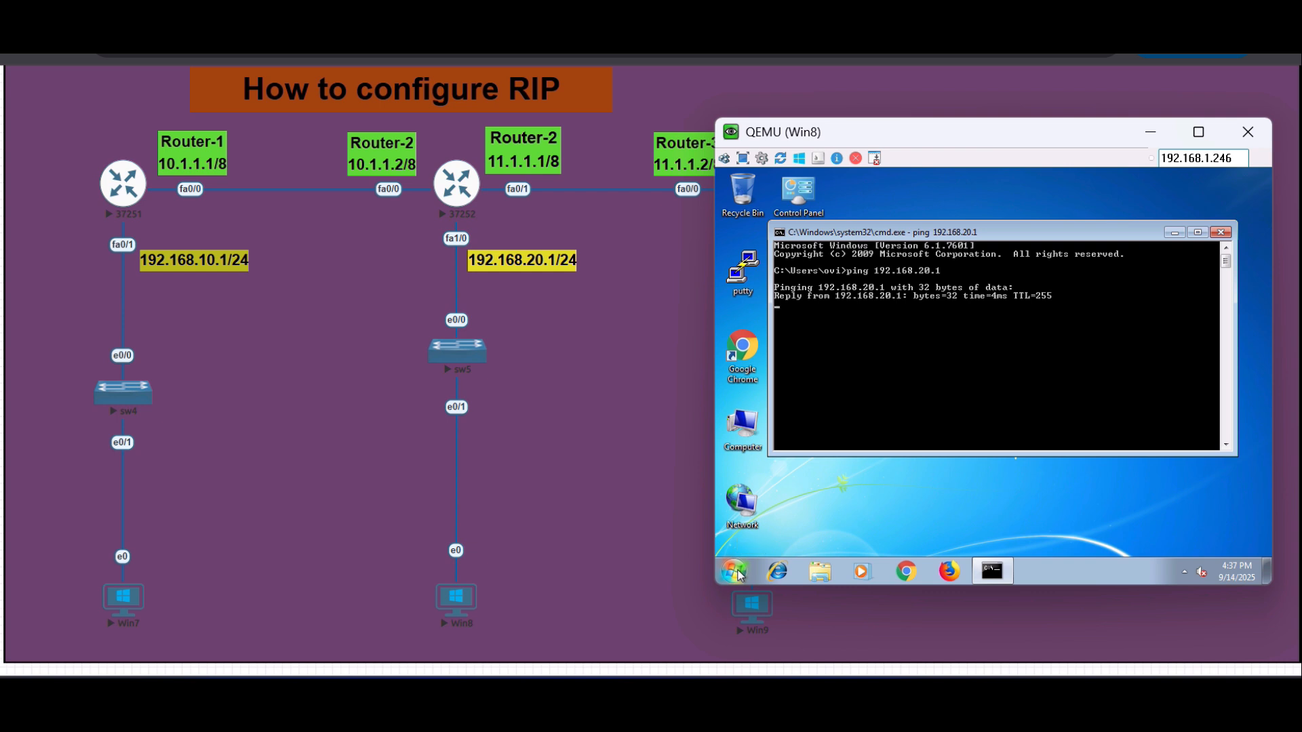
pyautogui.hotkey('ctrl', 'c')
# - Ping Router-2's FastEthernet 0/0 address 10.1.1.2 from Win8
pyautogui.press('Up')
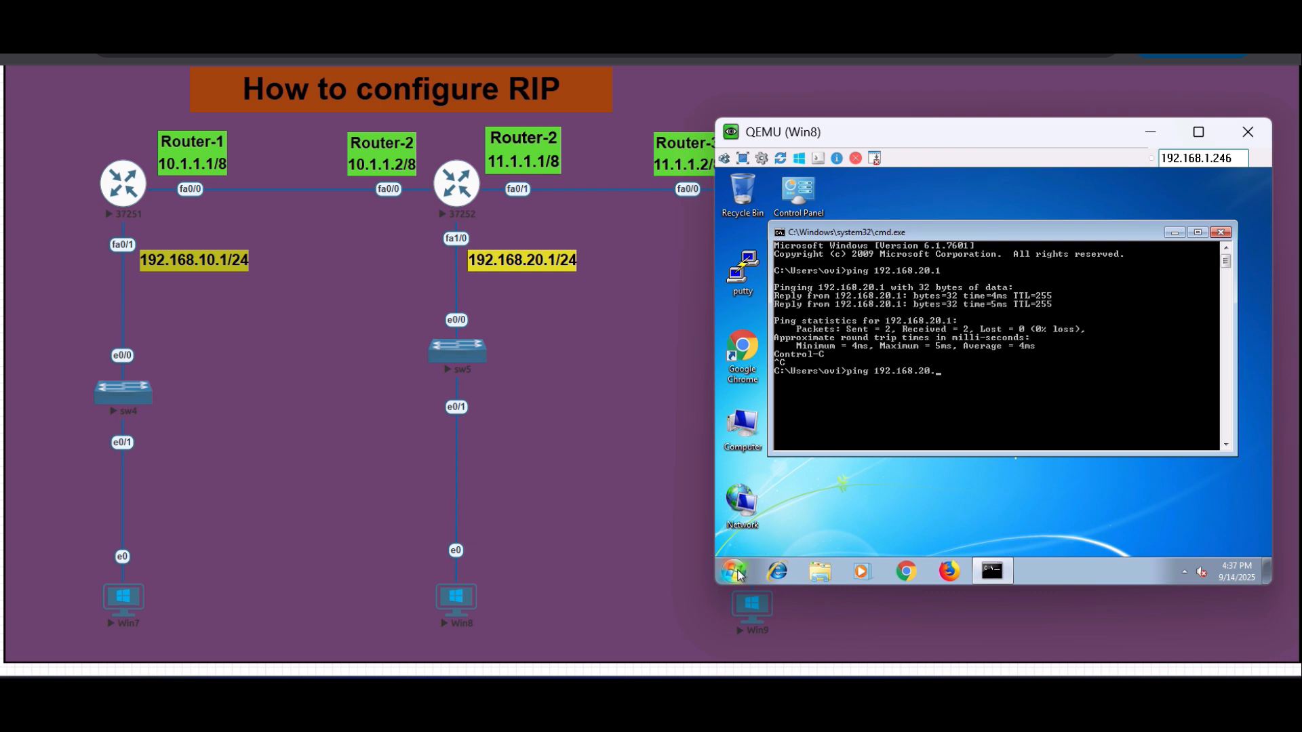
pyautogui.press('BackSpace')
pyautogui.press('BackSpace')
pyautogui.press('BackSpace')
pyautogui.press('BackSpace')
pyautogui.press('BackSpace')
pyautogui.press('BackSpace')
pyautogui.press('BackSpace')
pyautogui.press('BackSpace')
pyautogui.press('BackSpace')
pyautogui.press('BackSpace')
pyautogui.press('BackSpace')
pyautogui.write('10.1.1.2')
pyautogui.press('Return')
pyautogui.hotkey('ctrl', 'c')
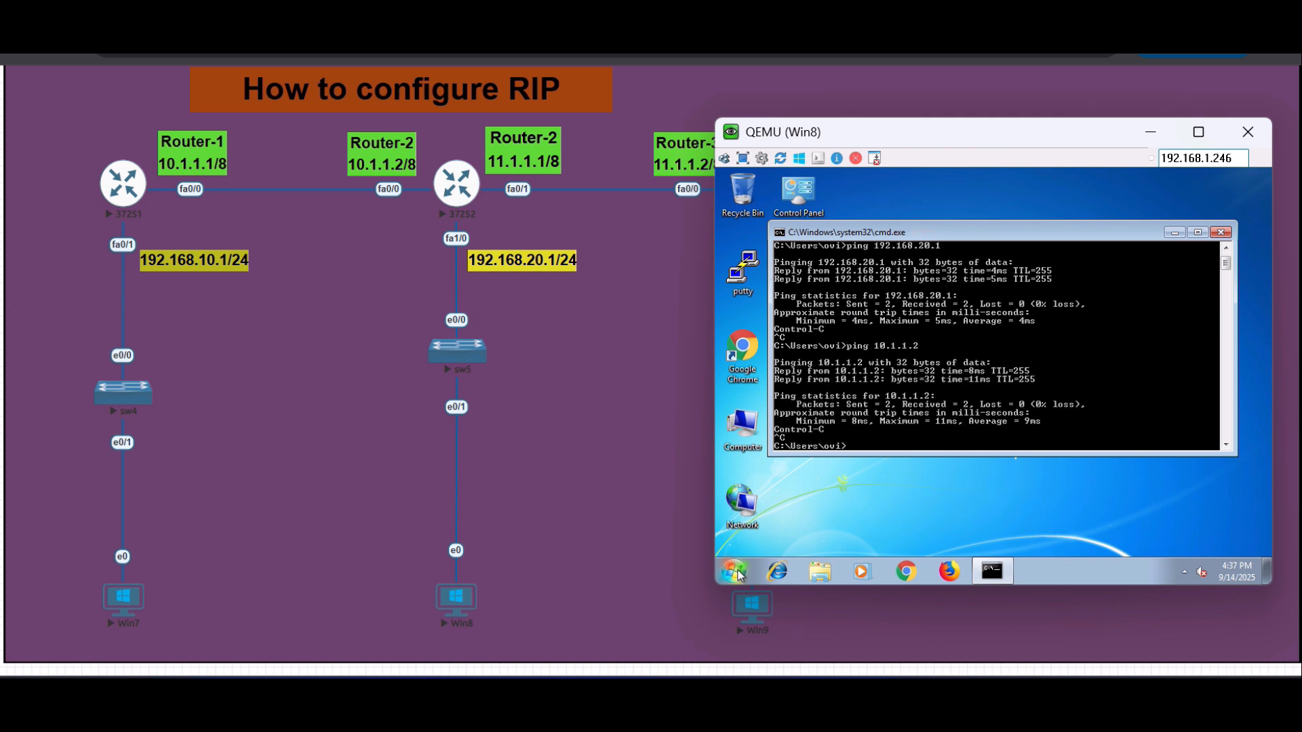
# - Ping Router-2's FastEthernet 0/1 address 11.1.1.1 from Win8
pyautogui.press('Up')
pyautogui.press('BackSpace')
pyautogui.press('BackSpace')
pyautogui.press('BackSpace')
pyautogui.press('BackSpace')
pyautogui.press('BackSpace')
pyautogui.press('BackSpace')
pyautogui.press('BackSpace')
pyautogui.write('11.1.1.1')
pyautogui.press('Return')
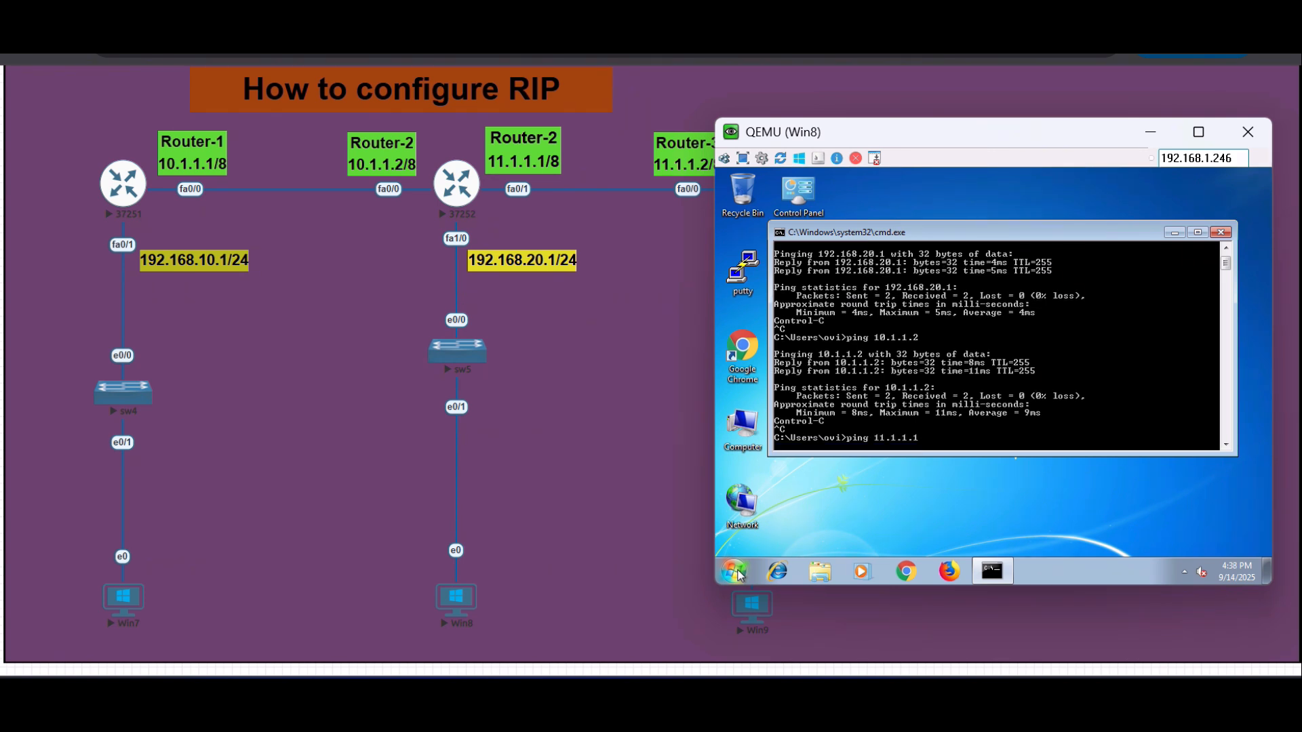
pyautogui.hotkey('ctrl', 'c')
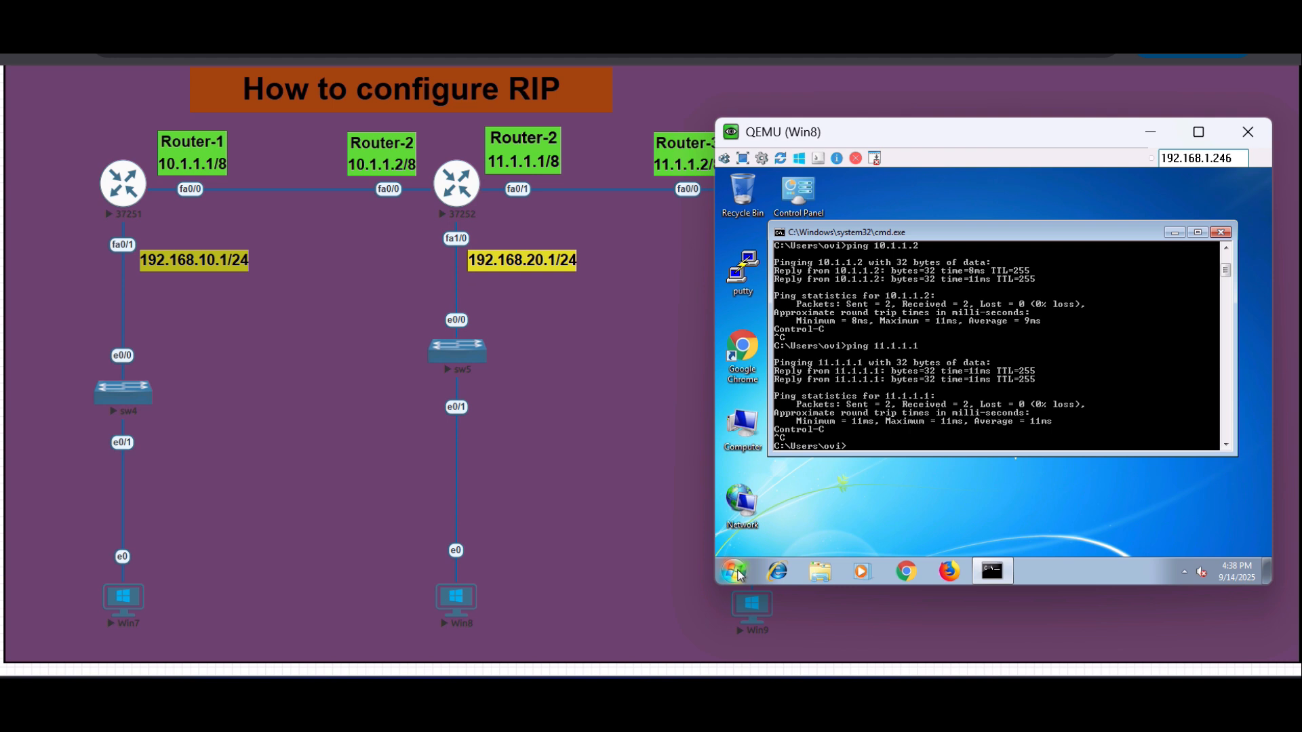
# - Ping Router-3's FastEthernet 0/0 address 11.1.1.2 from Win8
pyautogui.press('Up')
pyautogui.press('BackSpace')
pyautogui.write('2')
pyautogui.press('Return')
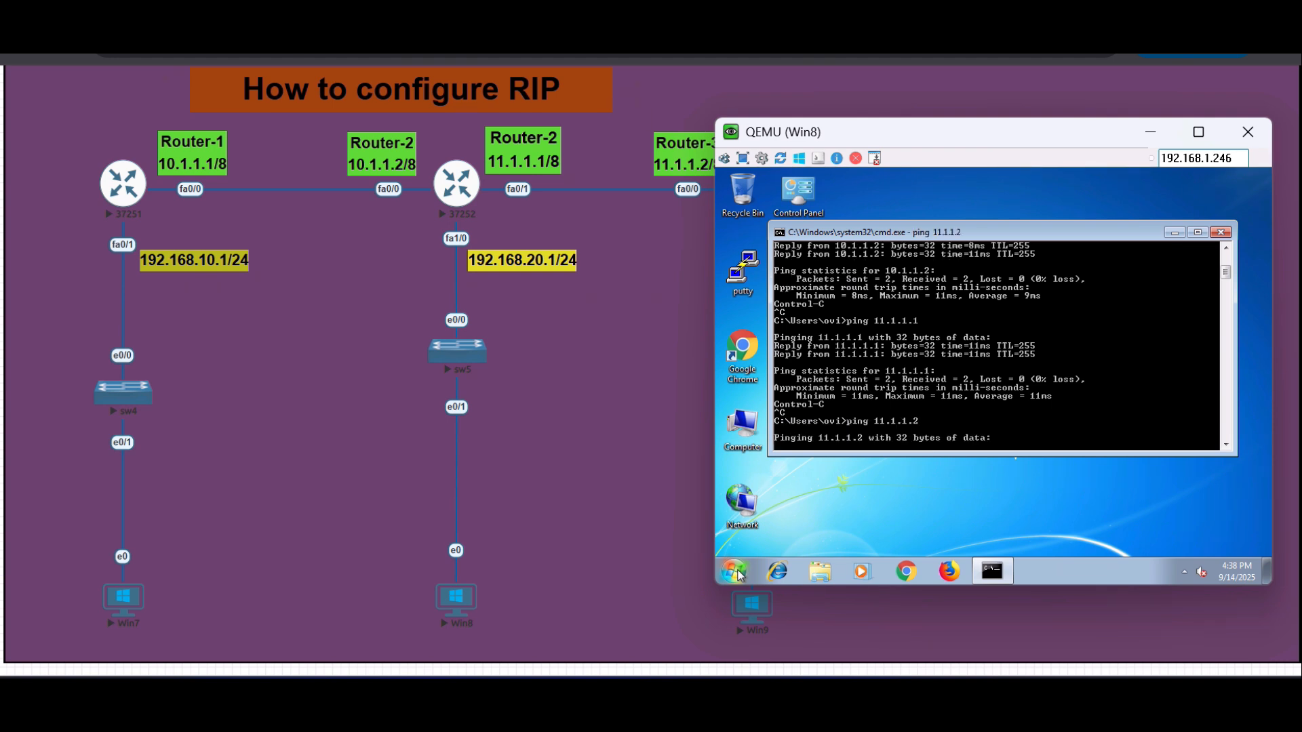
pyautogui.hotkey('ctrl', 'c')
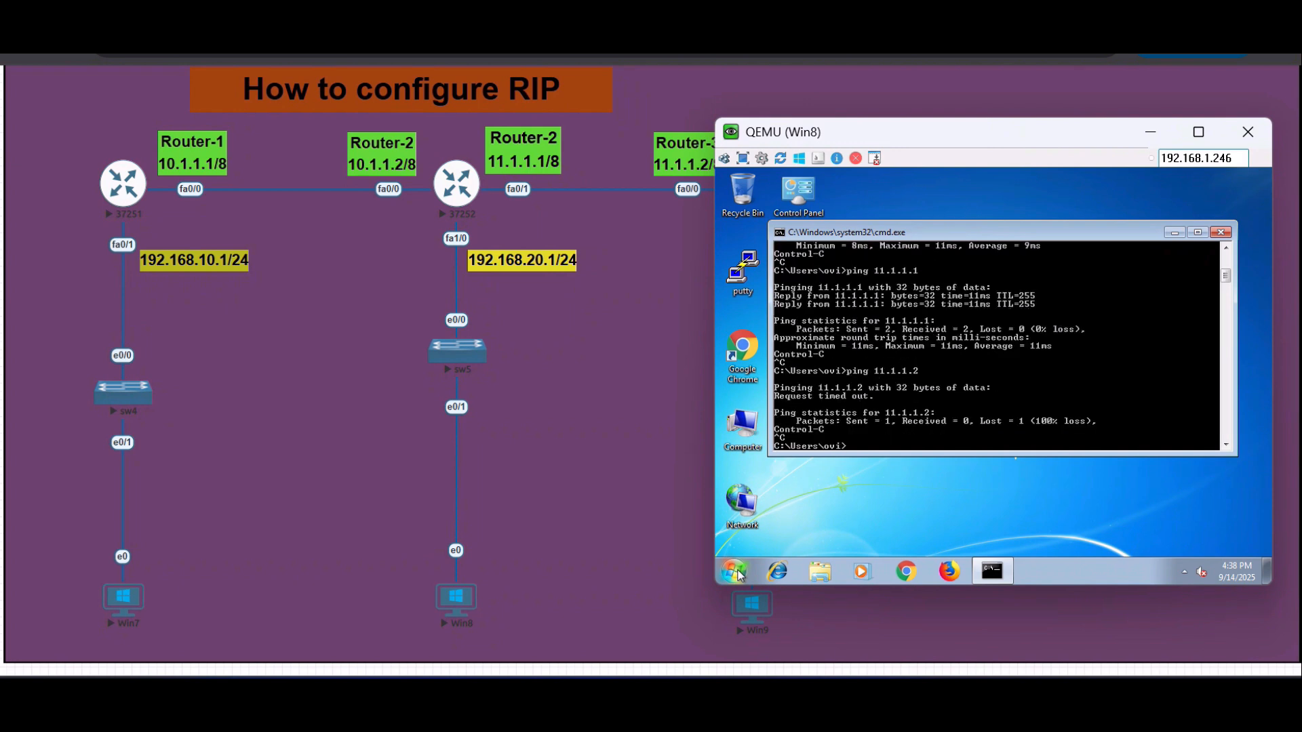
# - Ping Router-1's FastEthernet 0/0 address 10.1.1.1 from Win8
pyautogui.press('Up')
pyautogui.press('BackSpace')
pyautogui.press('BackSpace')
pyautogui.press('BackSpace')
pyautogui.press('BackSpace')
pyautogui.press('BackSpace')
pyautogui.write('0.1.1.1')
pyautogui.press('Return')
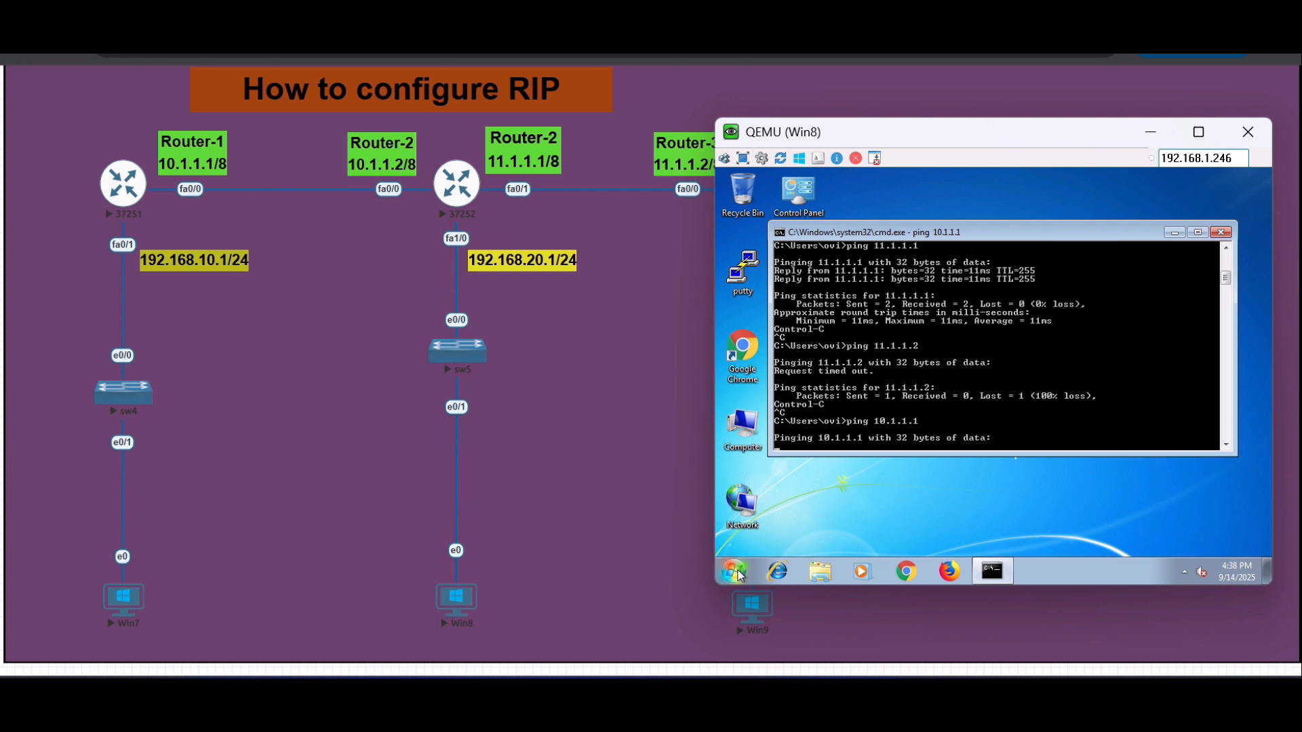
pyautogui.hotkey('ctrl', 'c')
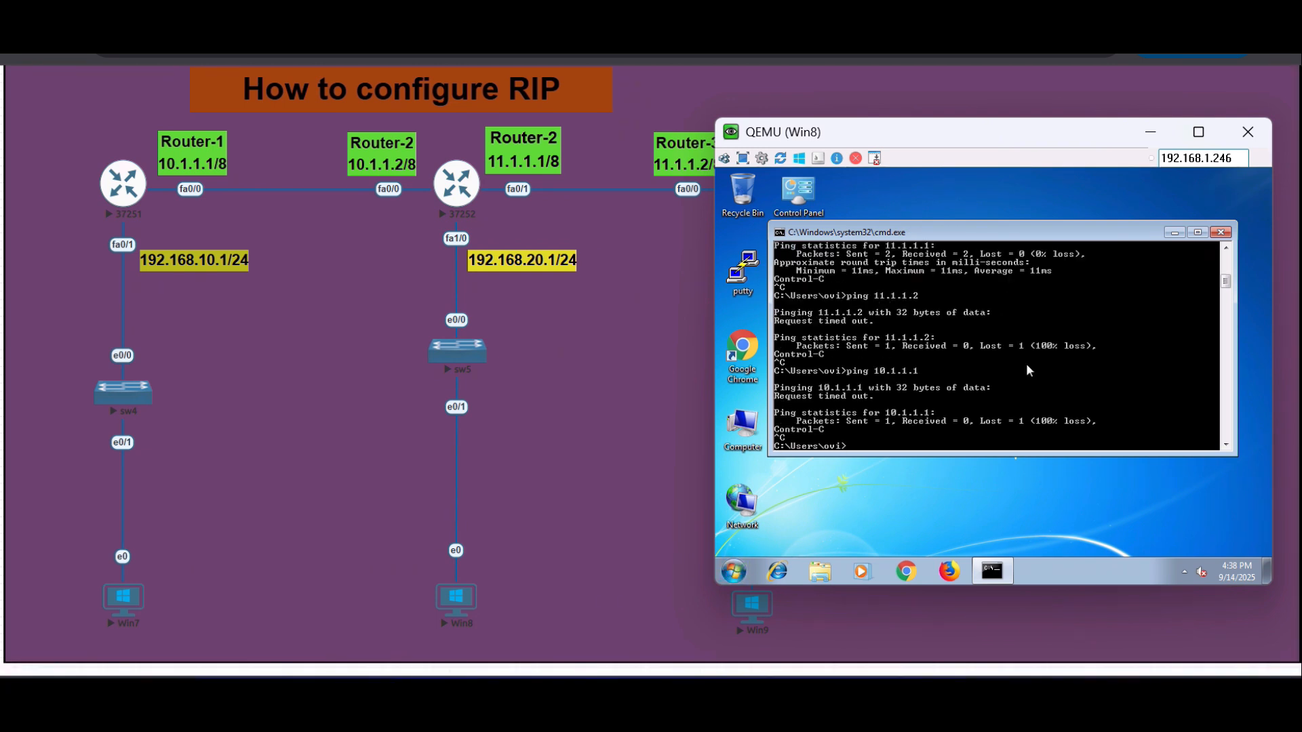
# - Repeat the ping to 10.1.1.1 from Win8 as a continuous ping with the -t option
pyautogui.press('Up')
pyautogui.write('-t')
pyautogui.press('Return')
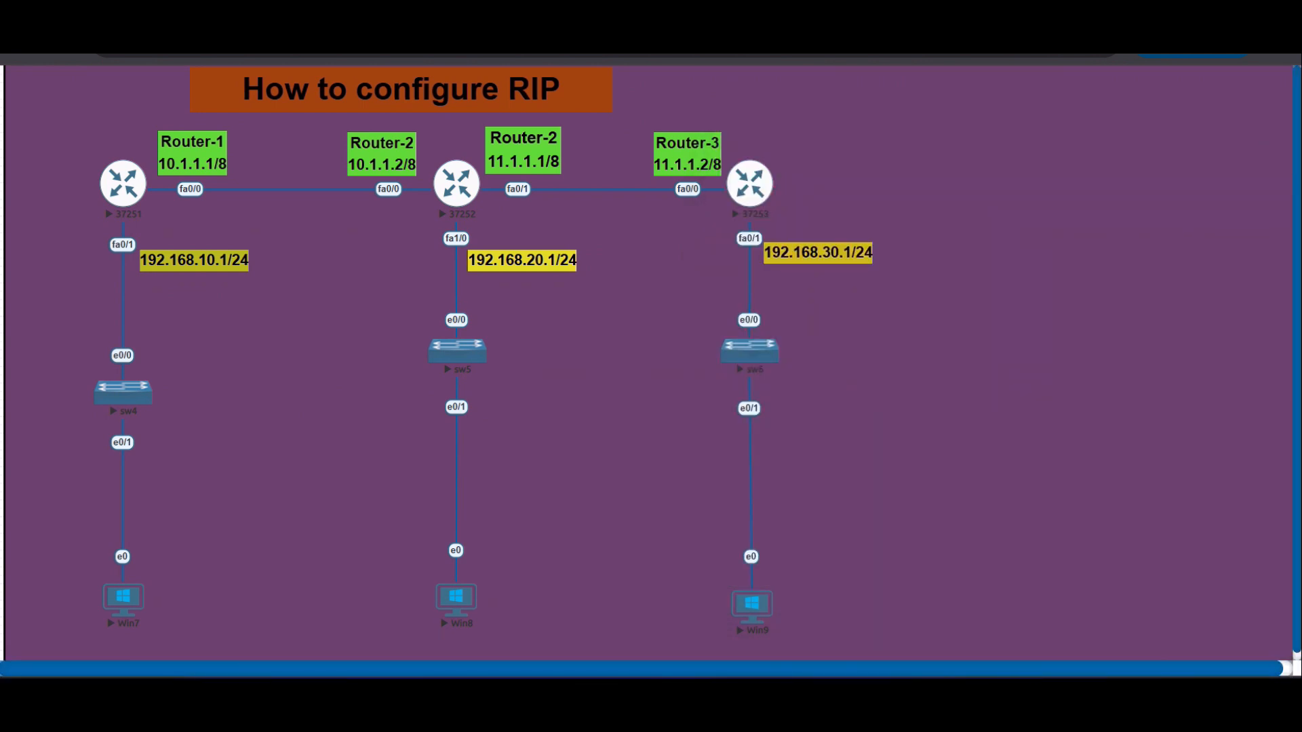
# - Open Router-2's console and enter global configuration mode from privileged EXEC mode
pyautogui.click(456, 184)
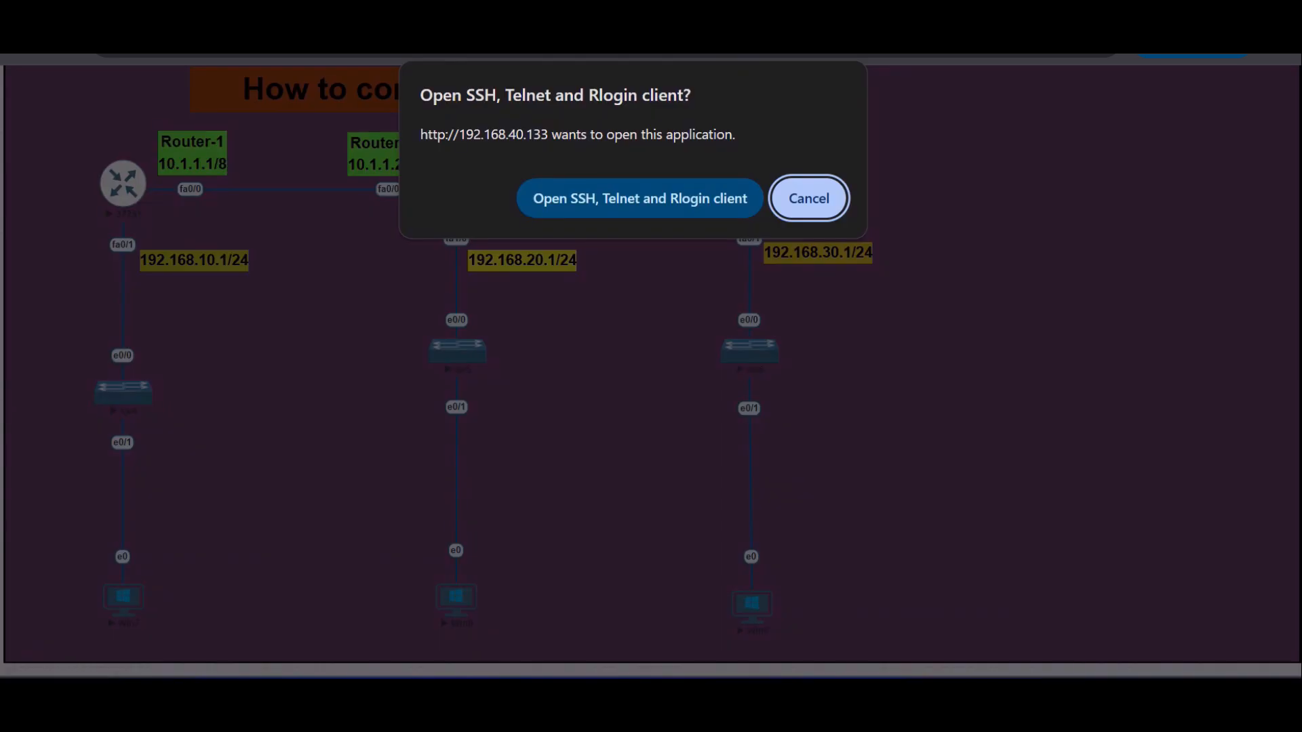
pyautogui.click(708, 196)
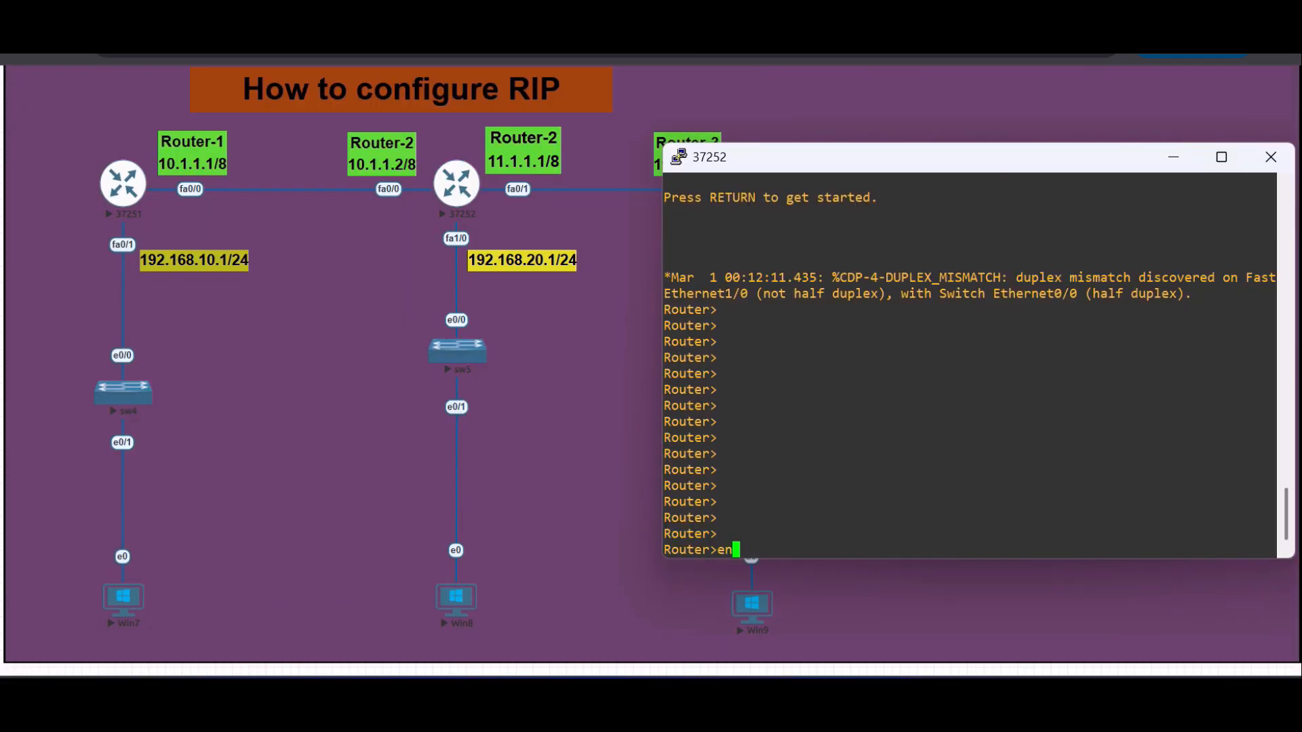
pyautogui.write('en')
pyautogui.press('Tab')
pyautogui.press('Return')
pyautogui.write('conf')
pyautogui.press('Tab')
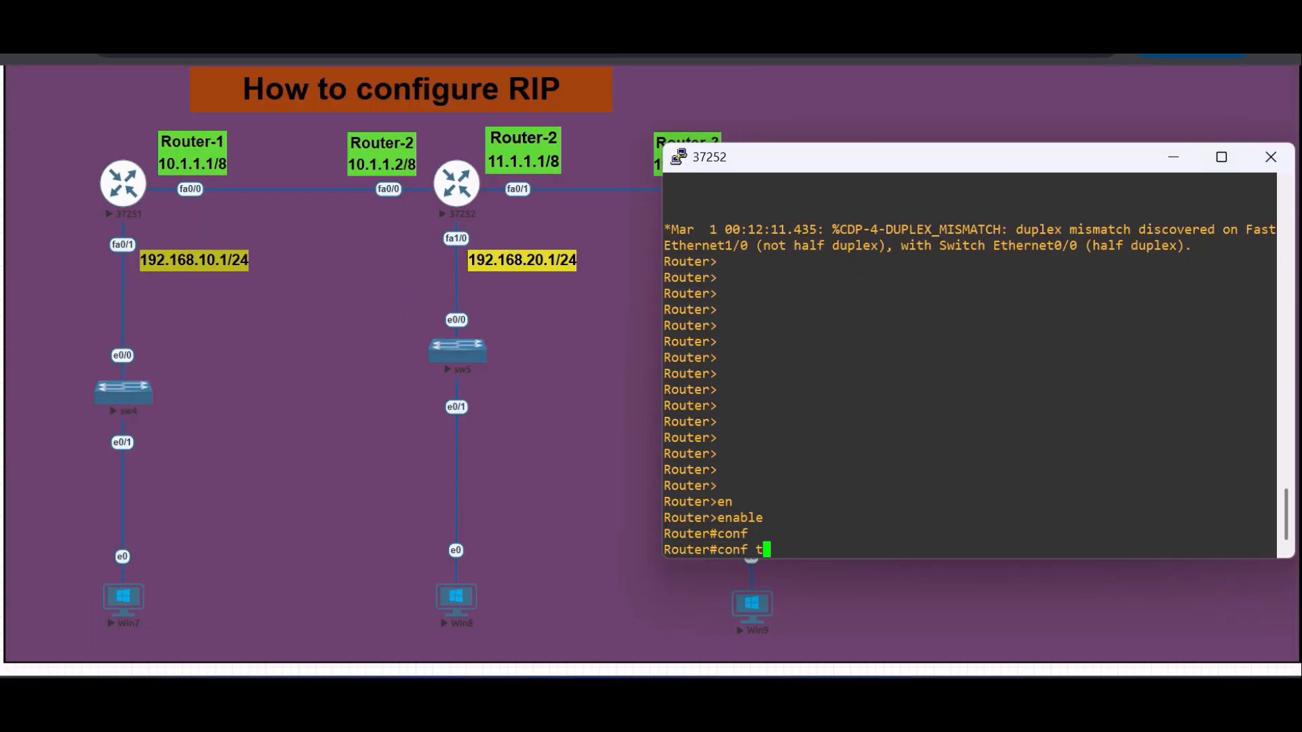
pyautogui.write('t')
pyautogui.press('Tab')
pyautogui.press('Return')
# - Start the RIP routing process on Router-2 and advertise network 192.168.20.0
pyautogui.write('rou')
pyautogui.press('Tab')
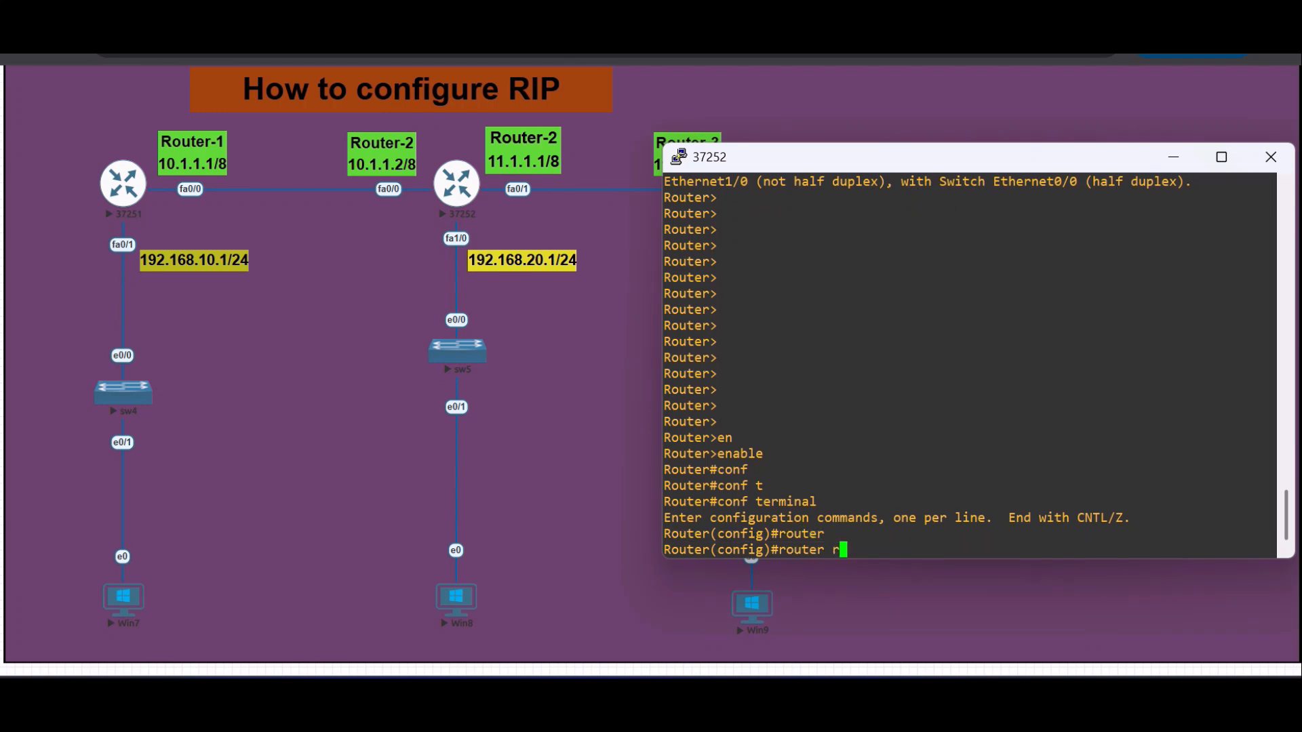
pyautogui.write('rip')
pyautogui.press('Return')
pyautogui.write('net')
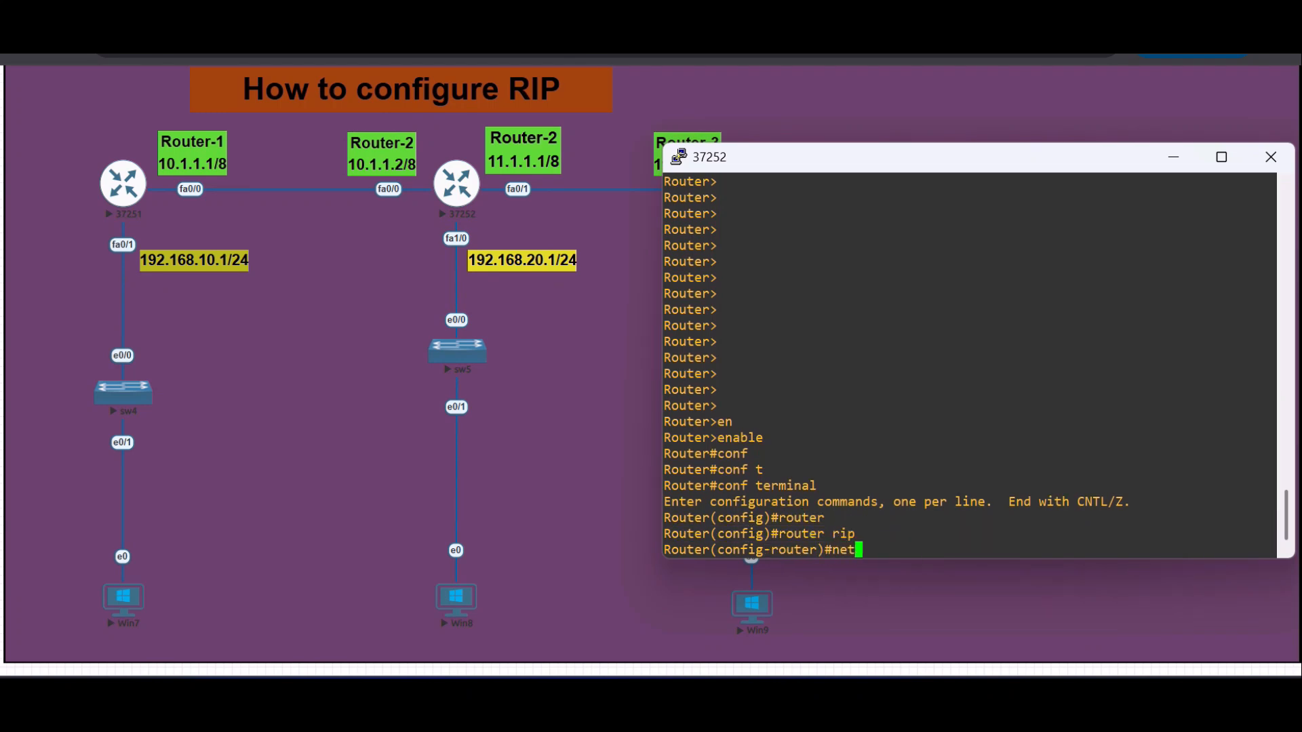
pyautogui.press('Tab')
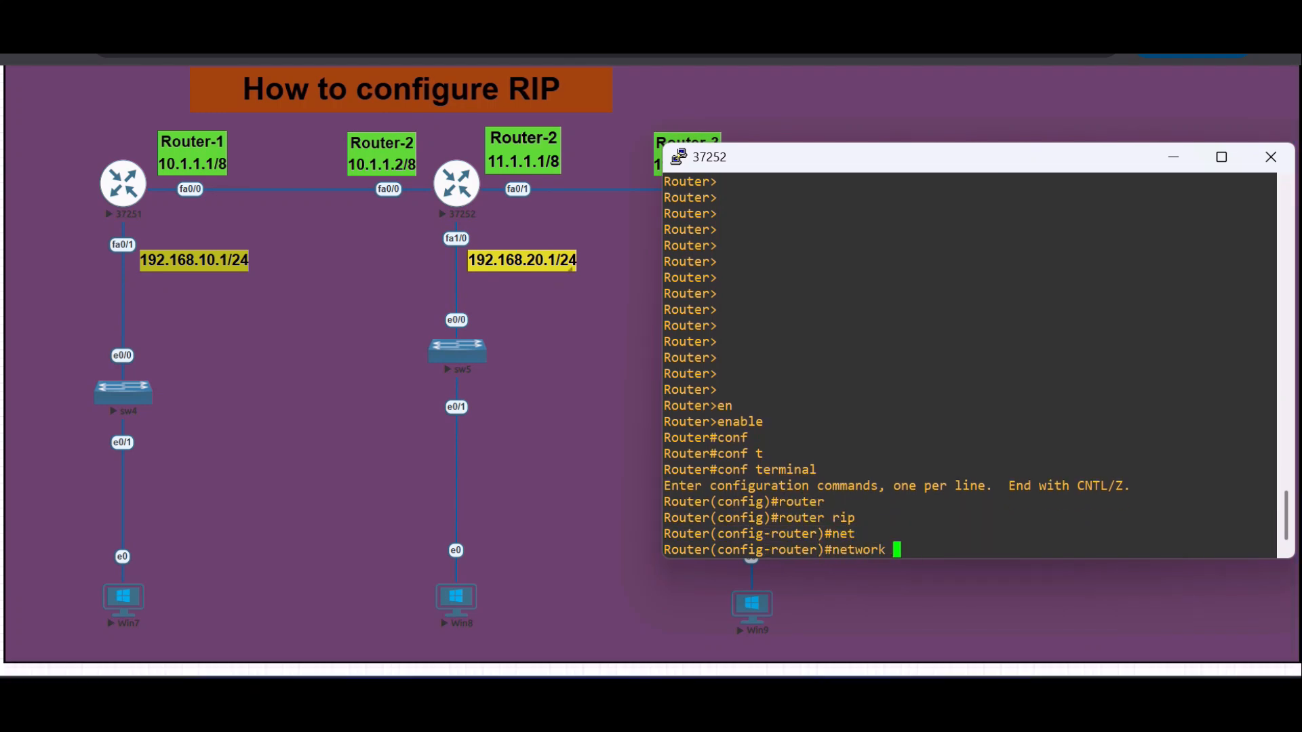
pyautogui.write('192.168.20.0')
pyautogui.press('Return')
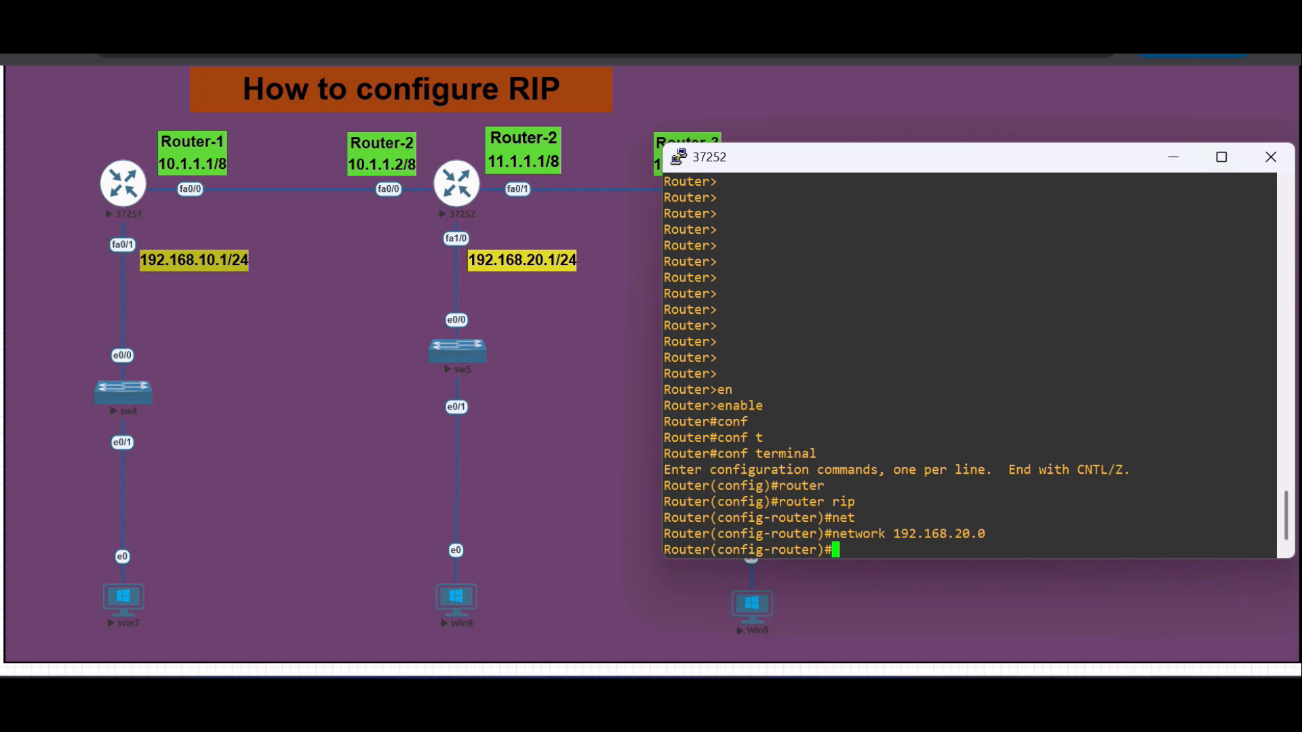
# - Add network 10.0.0.0 to Router-2's RIP configuration
pyautogui.write('net')
pyautogui.press('Tab')
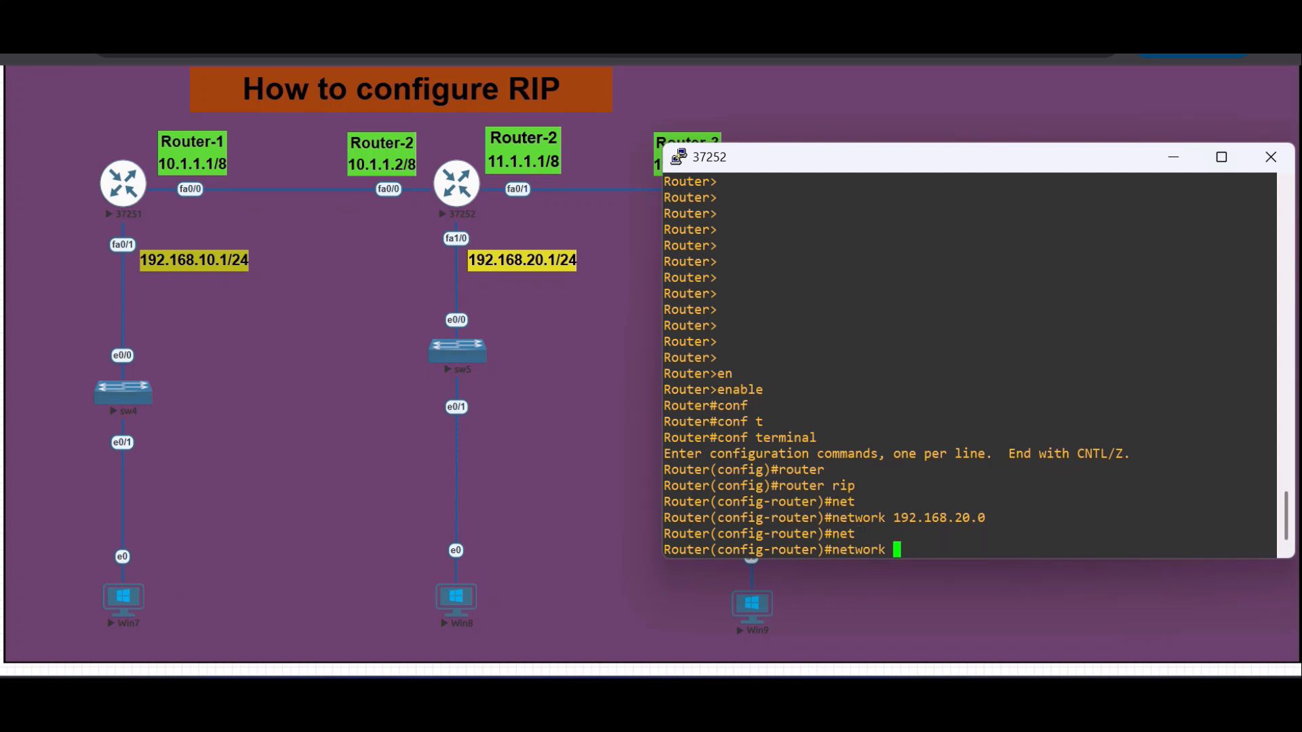
pyautogui.write('10.0.0.0')
pyautogui.press('Return')
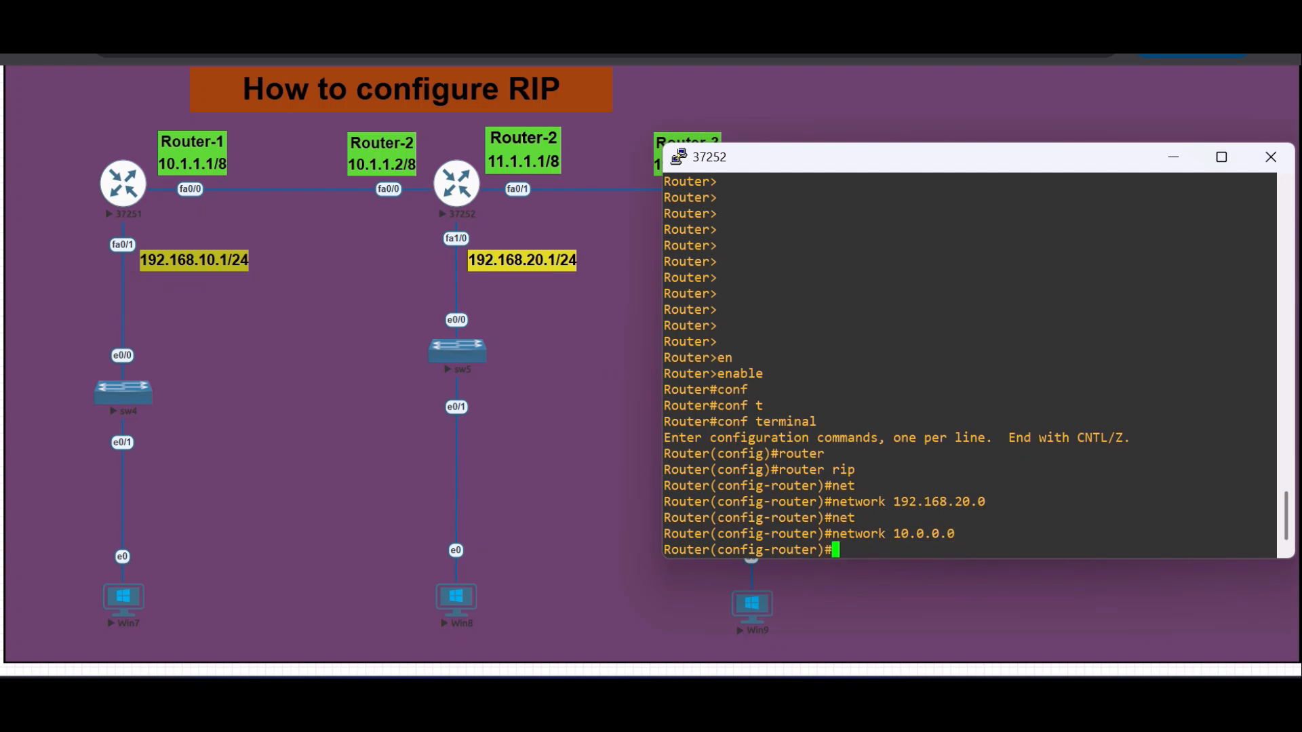
# - Add network 11.0.0.0 to Router-2's RIP configuration
pyautogui.write('net')
pyautogui.press('Tab')
pyautogui.write('11')
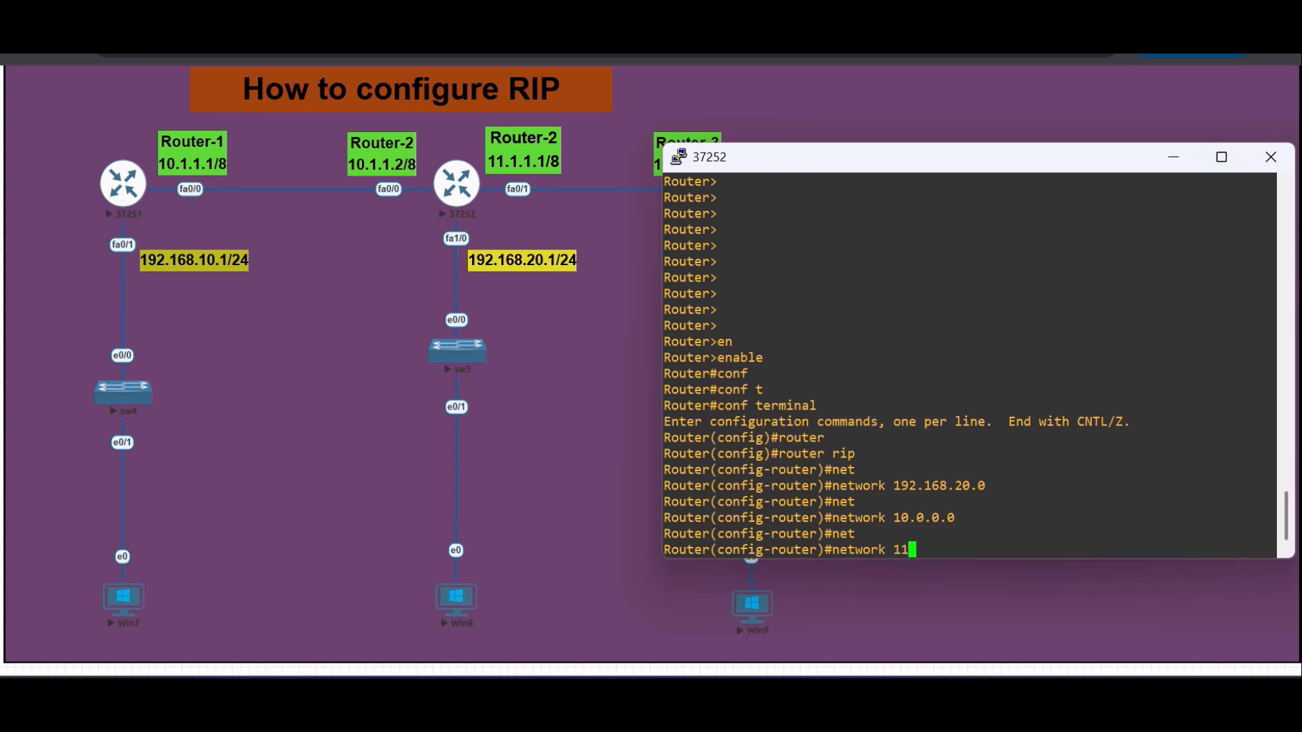
pyautogui.write('.0.0.0')
pyautogui.press('Return')
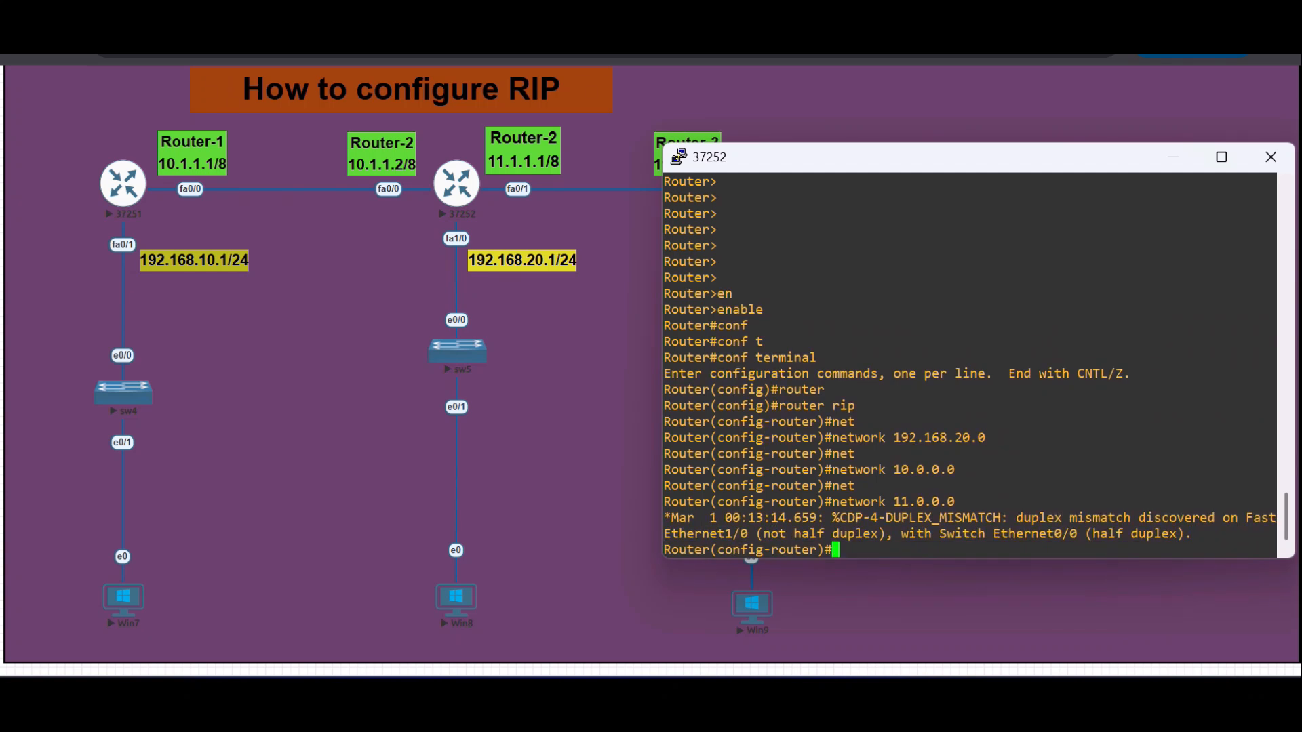
# - Save Router-2's configuration with do wr and close its console
pyautogui.press('Return')
pyautogui.press('Return')
pyautogui.press('Return')
pyautogui.press('Return')
pyautogui.press('Return')
pyautogui.write('do w')
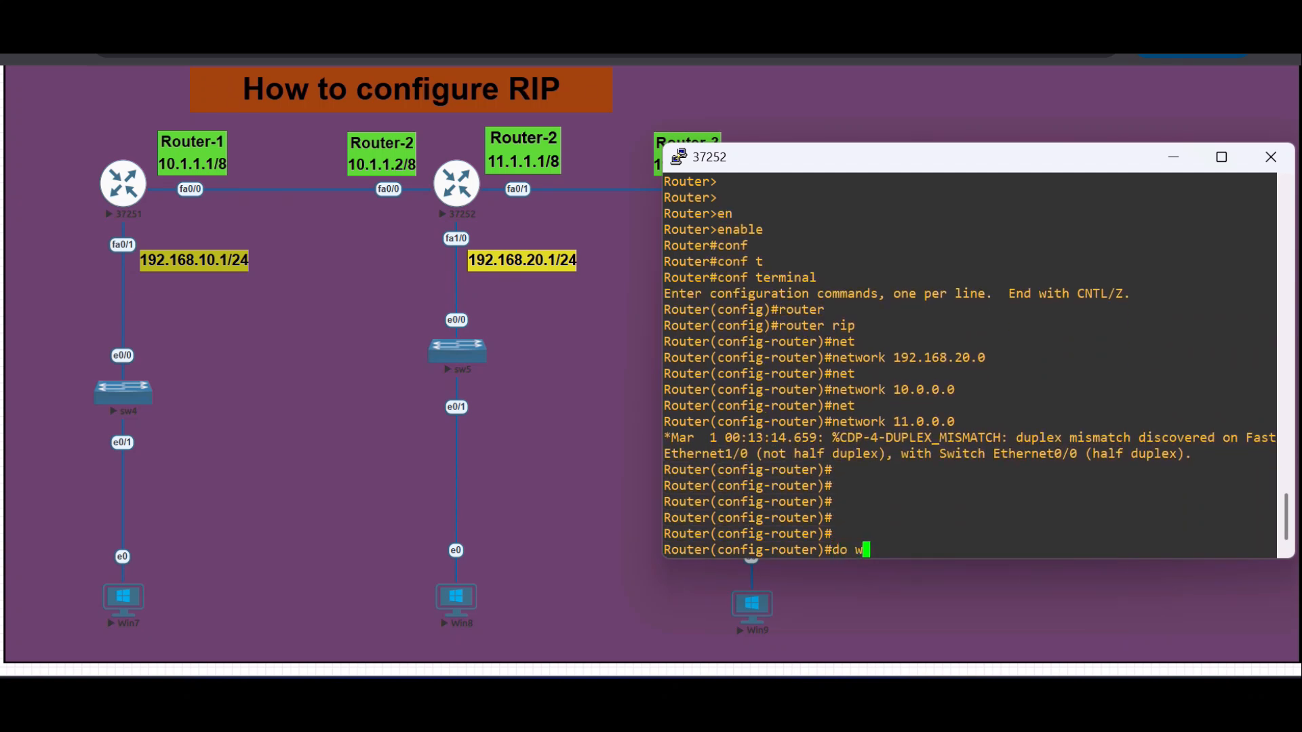
pyautogui.write('r')
pyautogui.press('Return')
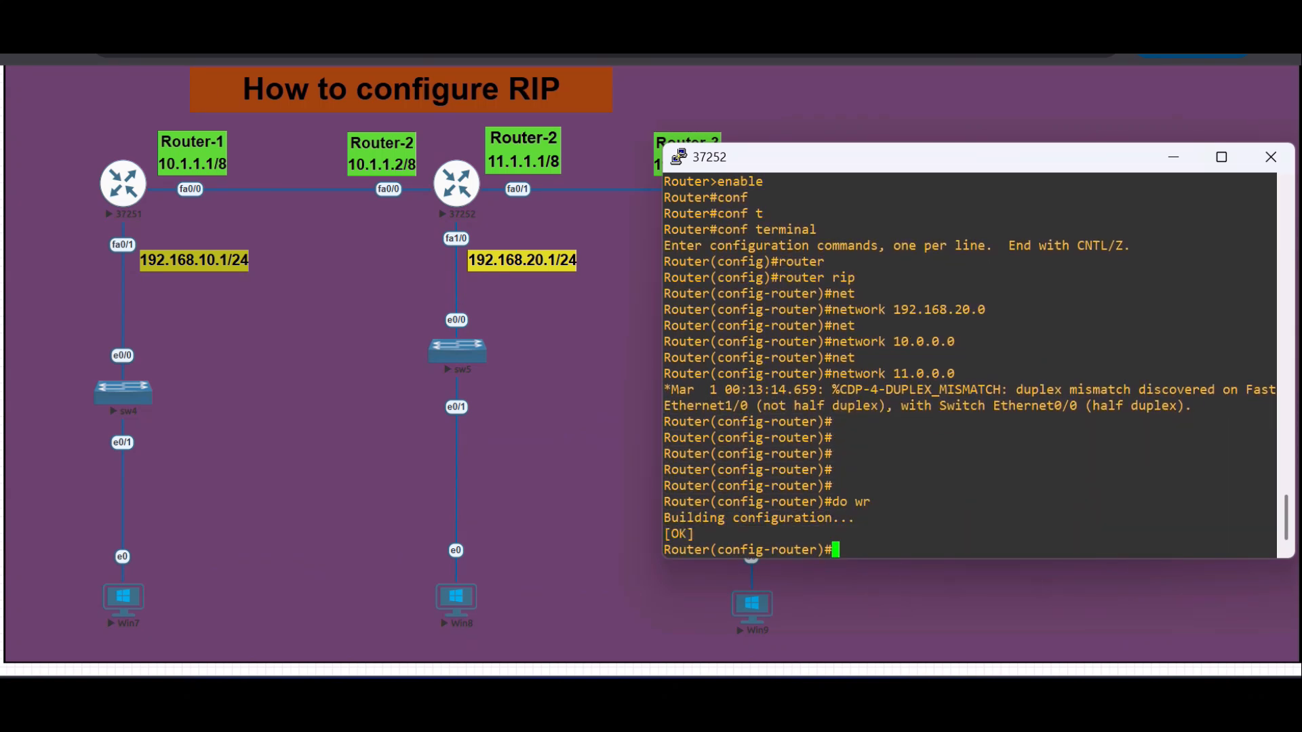
pyautogui.hotkey('alt', 'F4')
pyautogui.press('Return')
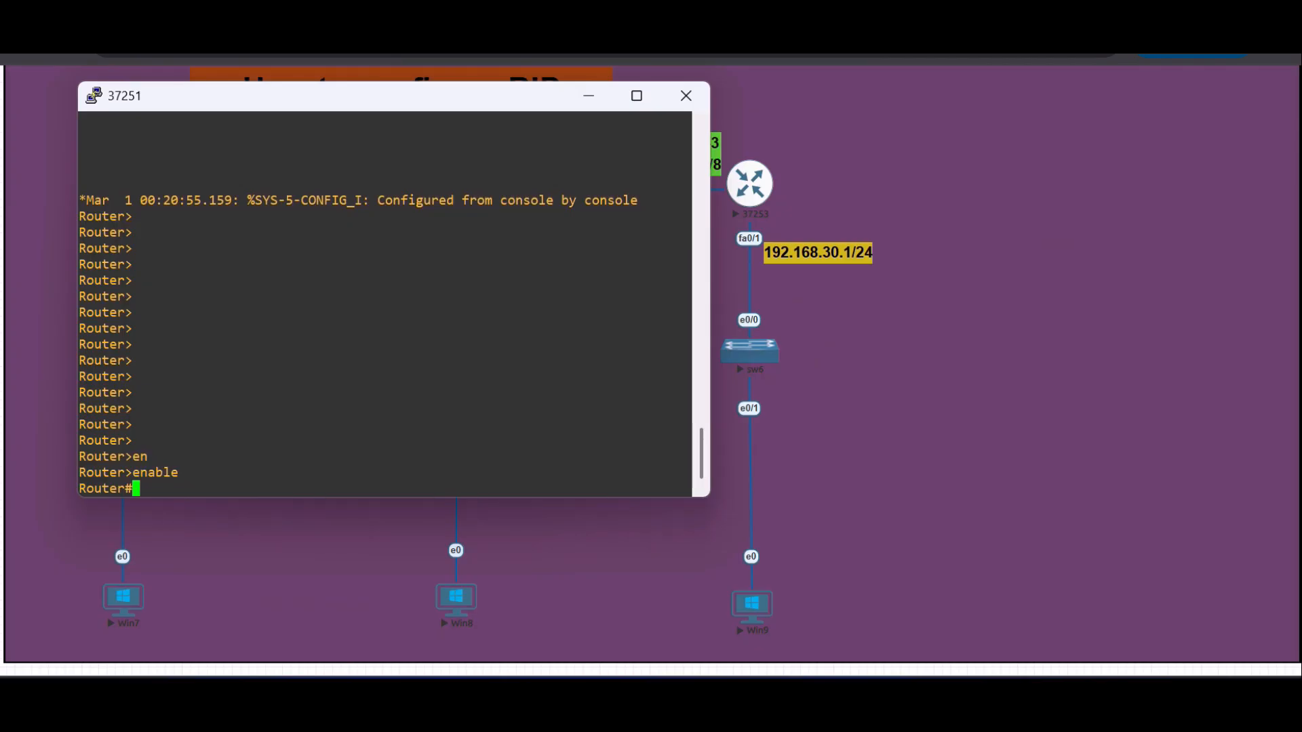
# - Enter global configuration mode in Router-1's console and start the RIP routing process
pyautogui.moveTo(457, 102); pyautogui.dragTo(933, 135)
pyautogui.write('conf')
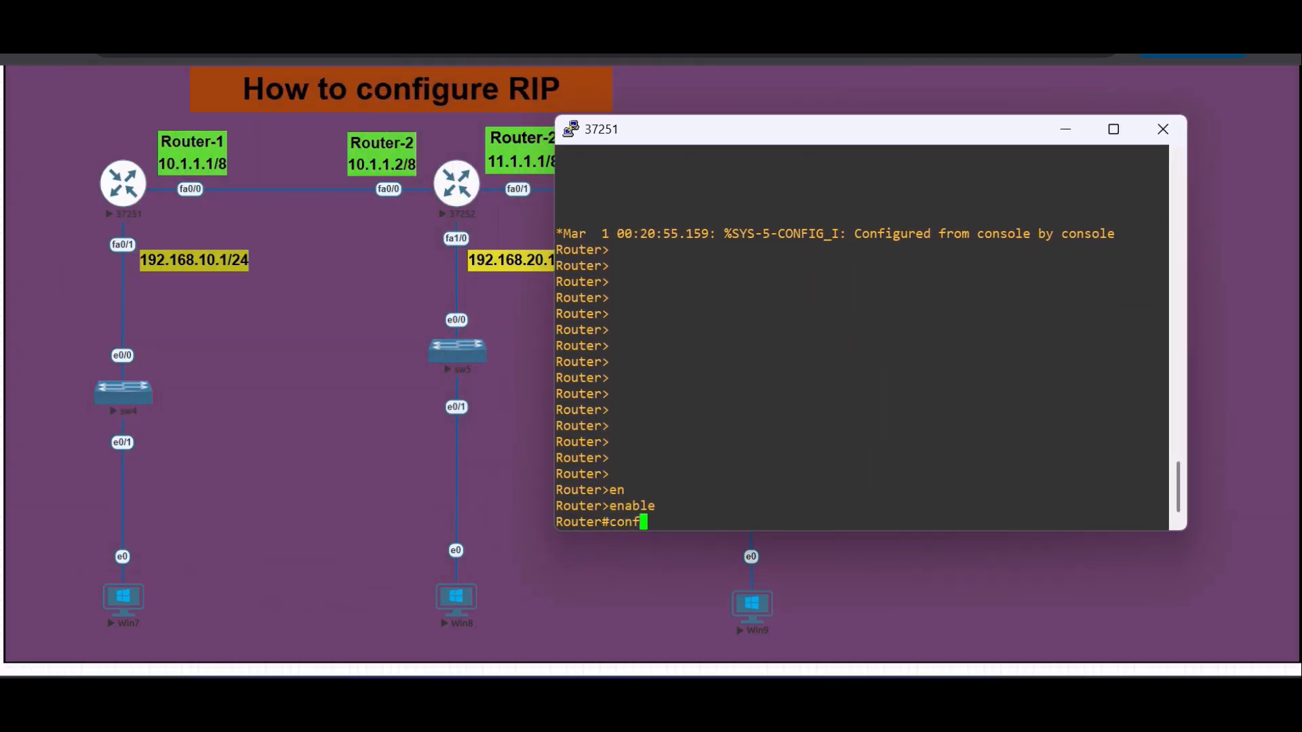
pyautogui.write(' t')
pyautogui.press('Return')
pyautogui.write('router')
pyautogui.press('Tab')
pyautogui.write('ri')
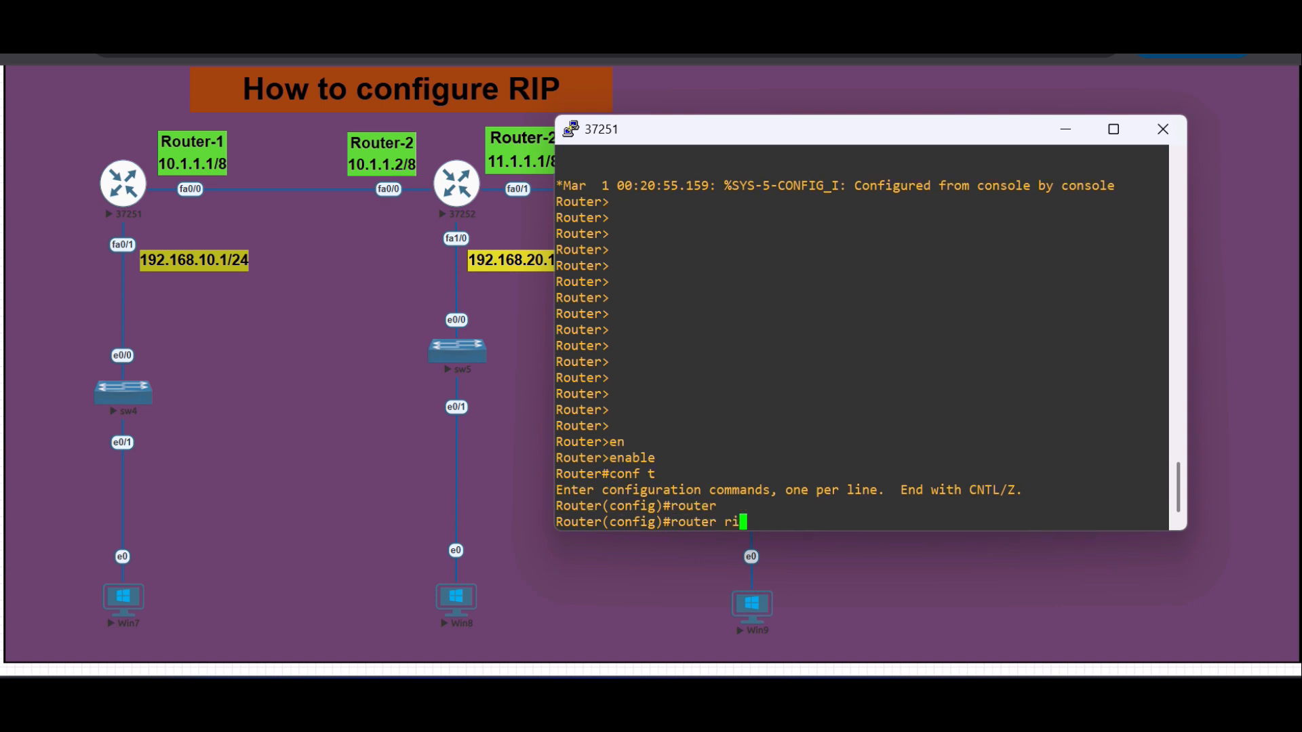
pyautogui.write('p')
pyautogui.press('Return')
# - Advertise network 192.168.10.0 in RIP on Router-1
pyautogui.write('net')
pyautogui.press('Tab')
pyautogui.write('192.168')
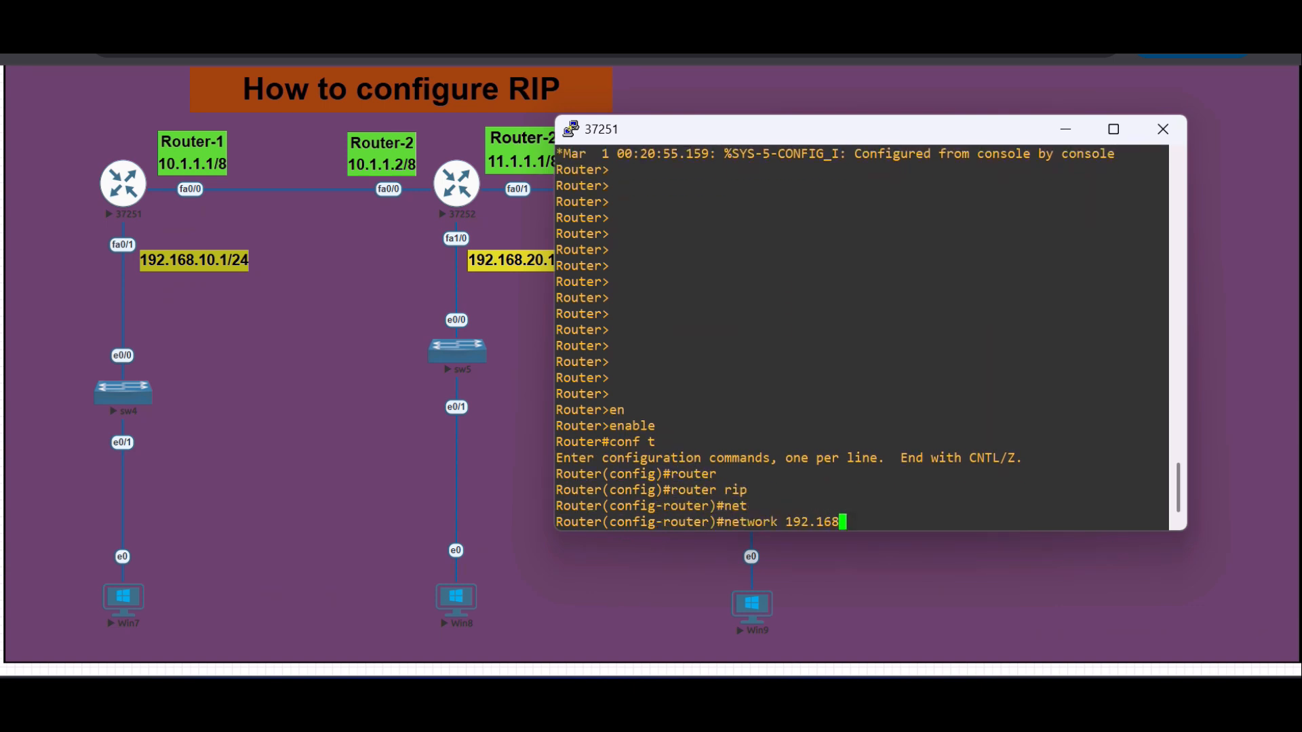
pyautogui.write('.10.0')
pyautogui.press('Return')
# - Add network 10.0.0.0 to Router-1's RIP configuration and save it with do wr
pyautogui.write('ne')
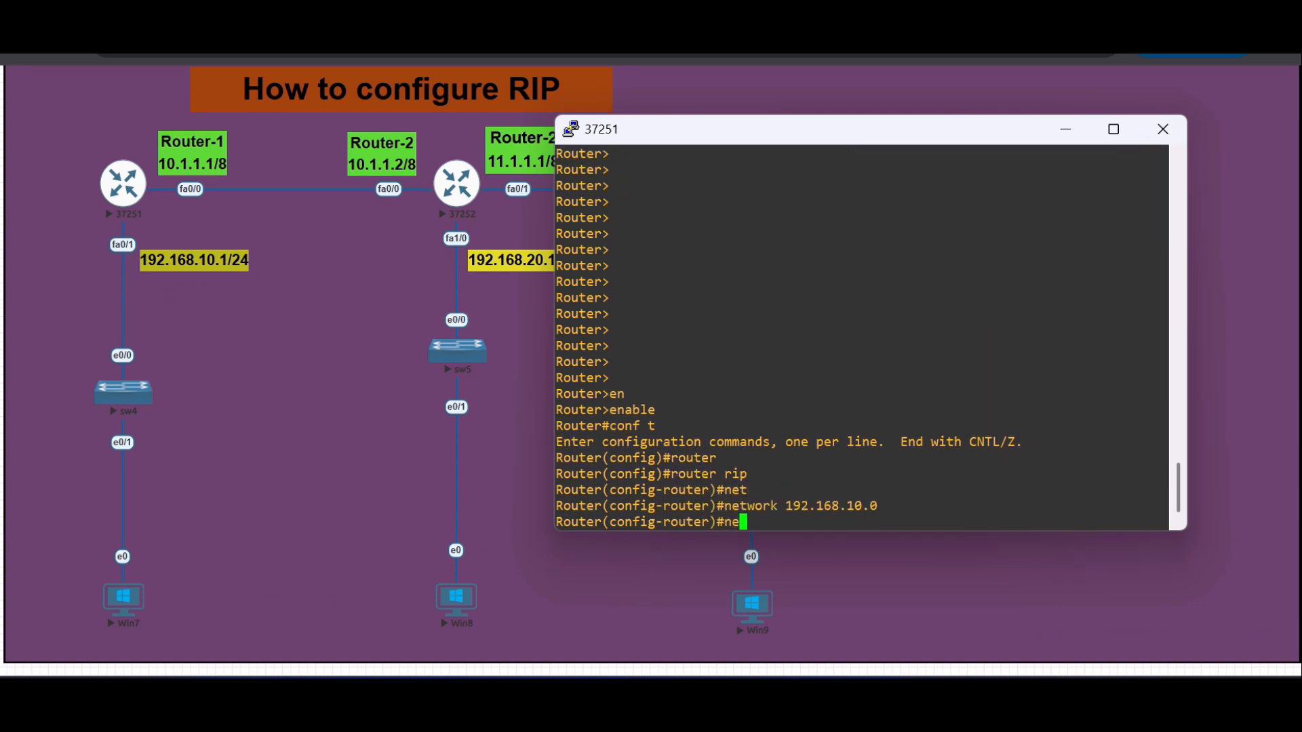
pyautogui.write('t')
pyautogui.press('Tab')
pyautogui.write('10')
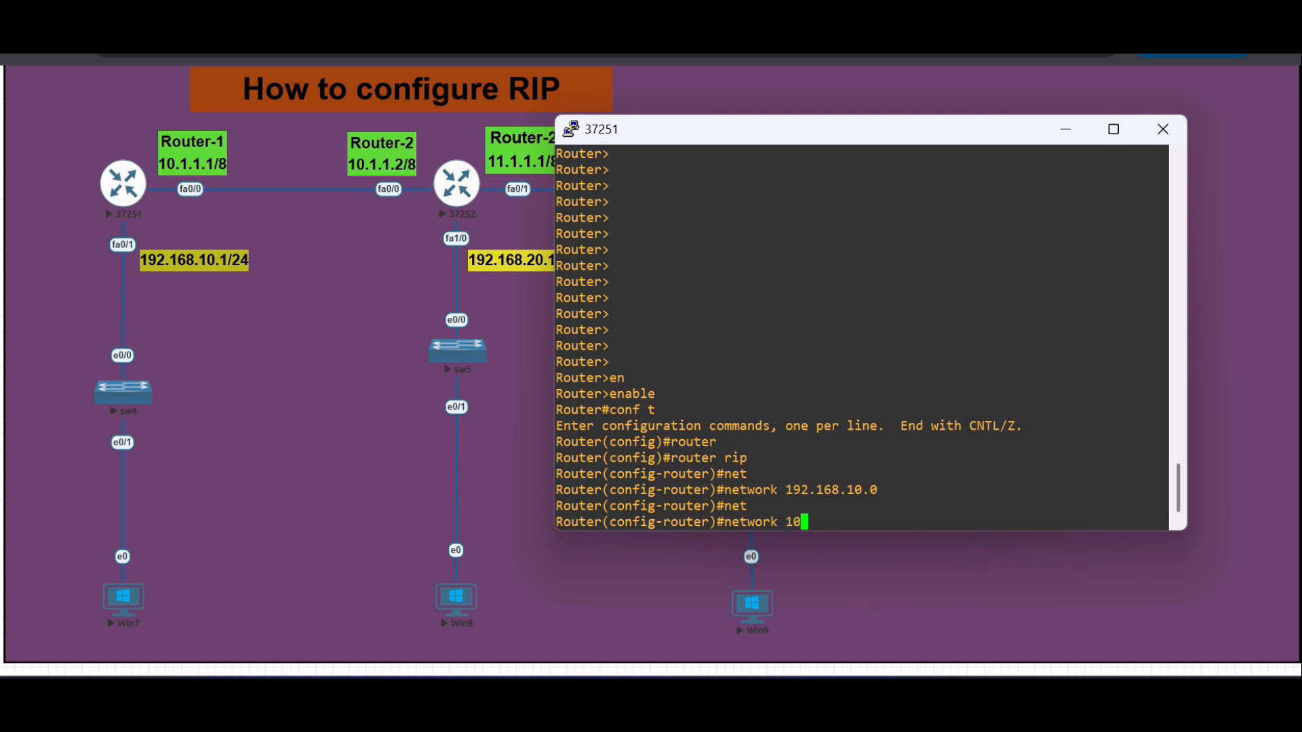
pyautogui.write('.0.0.0')
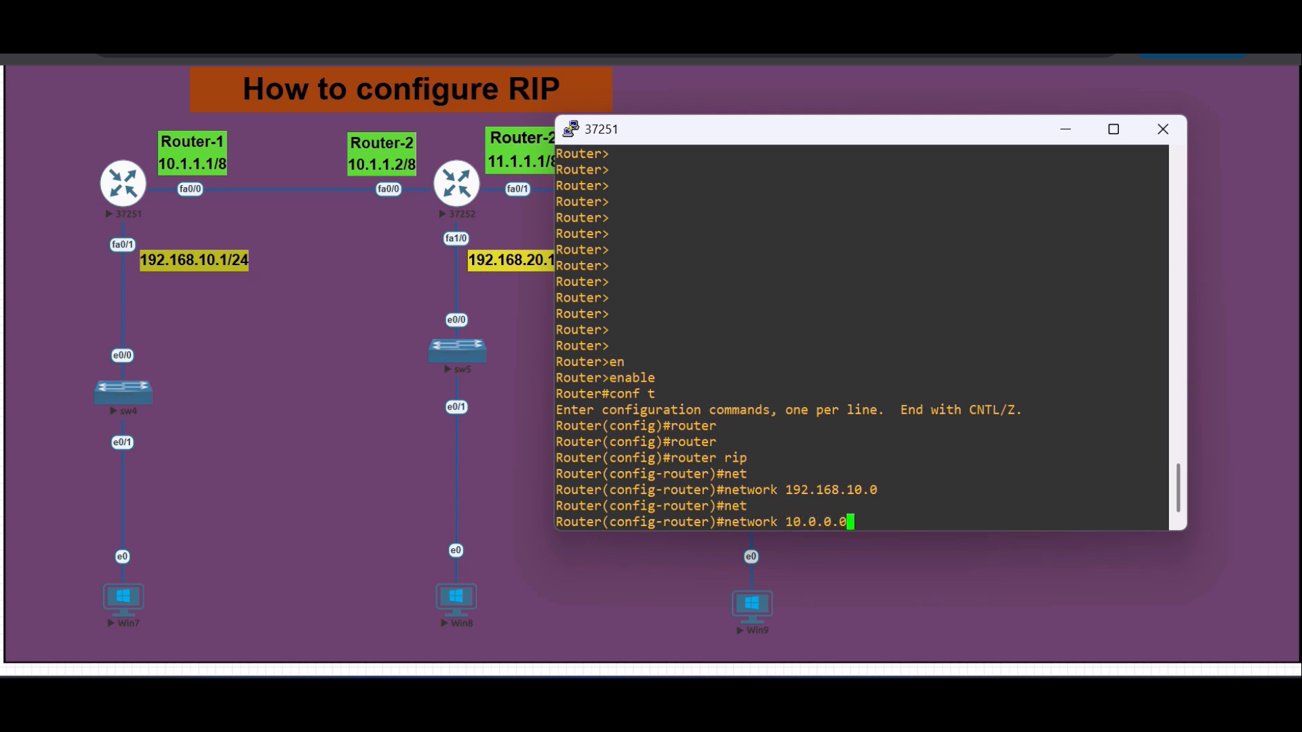
pyautogui.press('Return')
pyautogui.write('do wr')
pyautogui.press('Return')
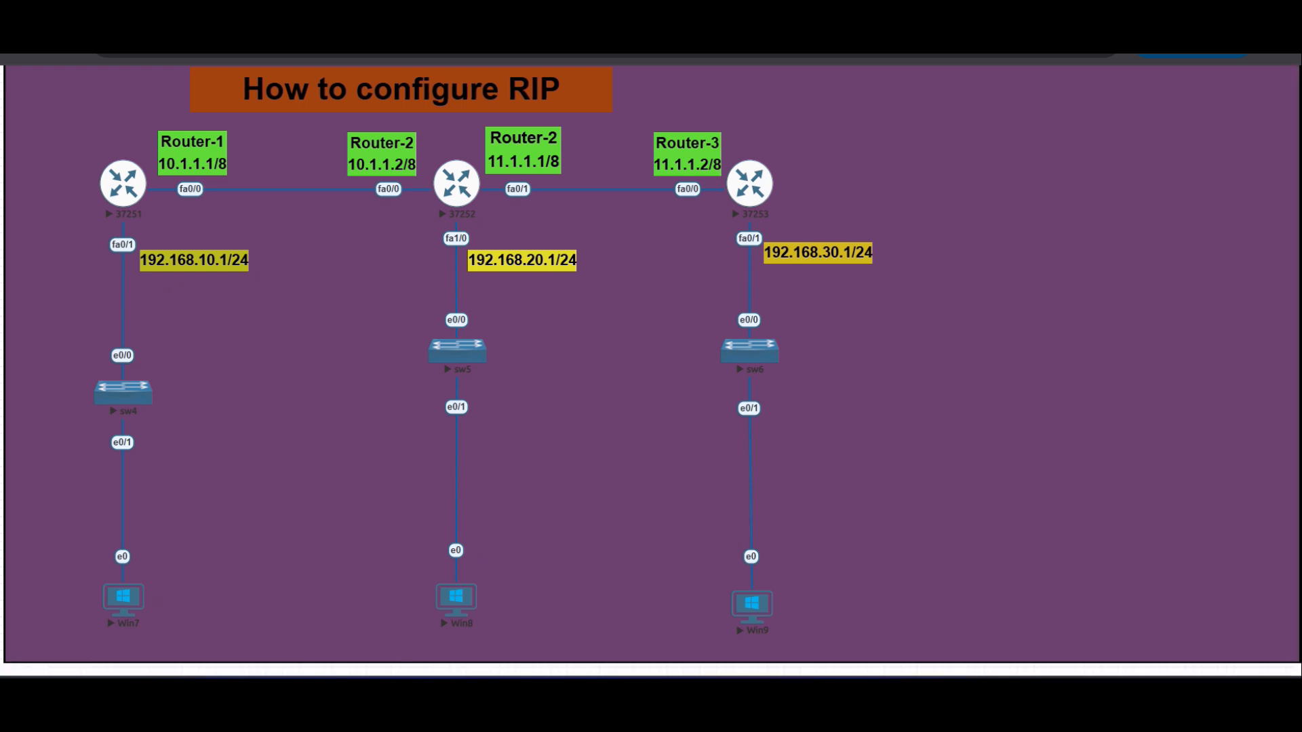
# - Stop the continuous ping on Win8 and ping Router-1's LAN address 192.168.10.1
pyautogui.moveTo(871, 688)
pyautogui.click(871, 603)
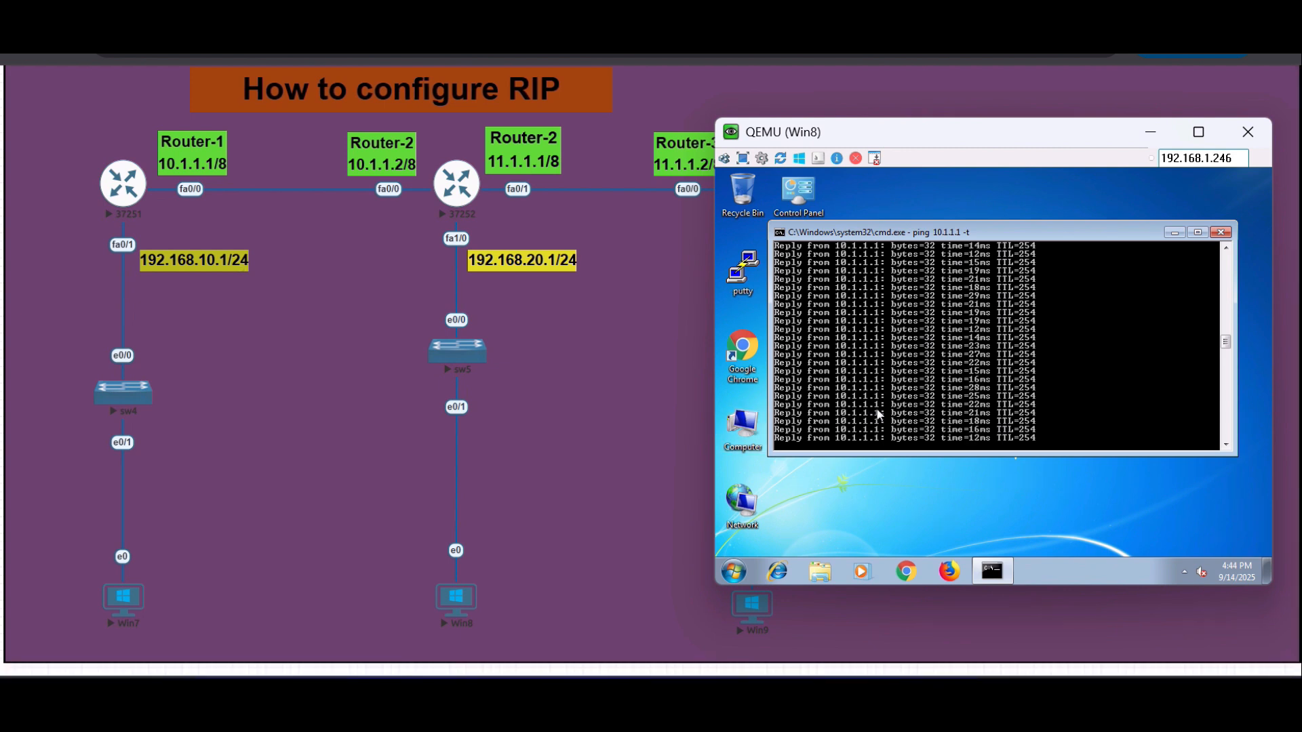
pyautogui.hotkey('ctrl', 'c')
pyautogui.write('ping 19')
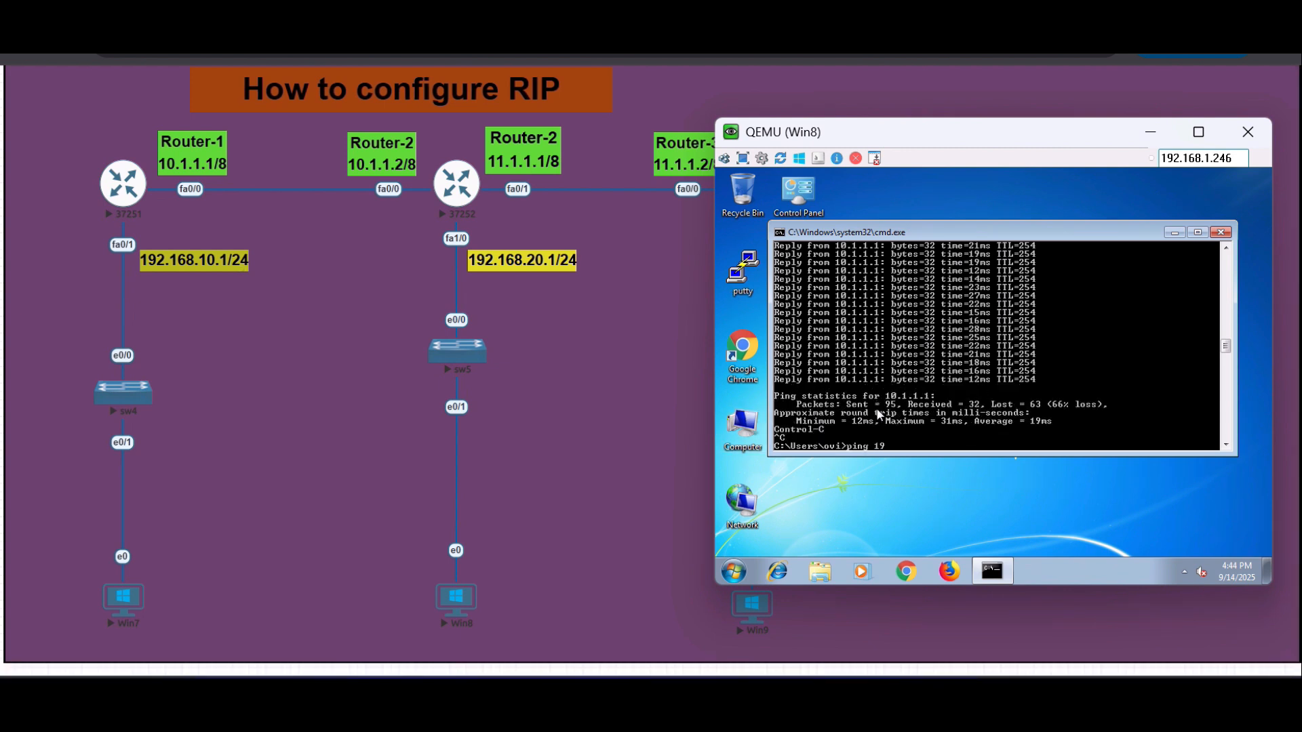
pyautogui.write('2.168.10.1')
pyautogui.press('Return')
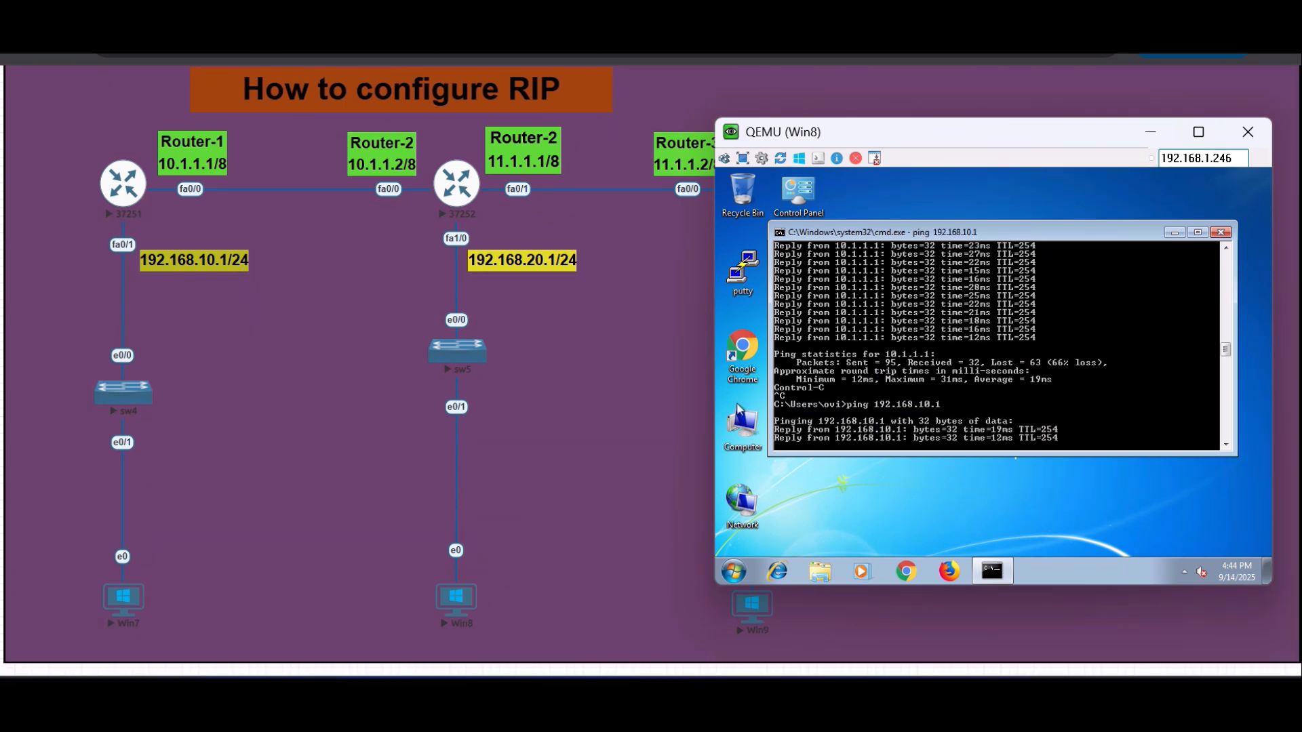
# - Ping Router-3's address 11.1.1.2 from Win8 and interrupt the ping
pyautogui.moveTo(939, 144); pyautogui.dragTo(312, 99)
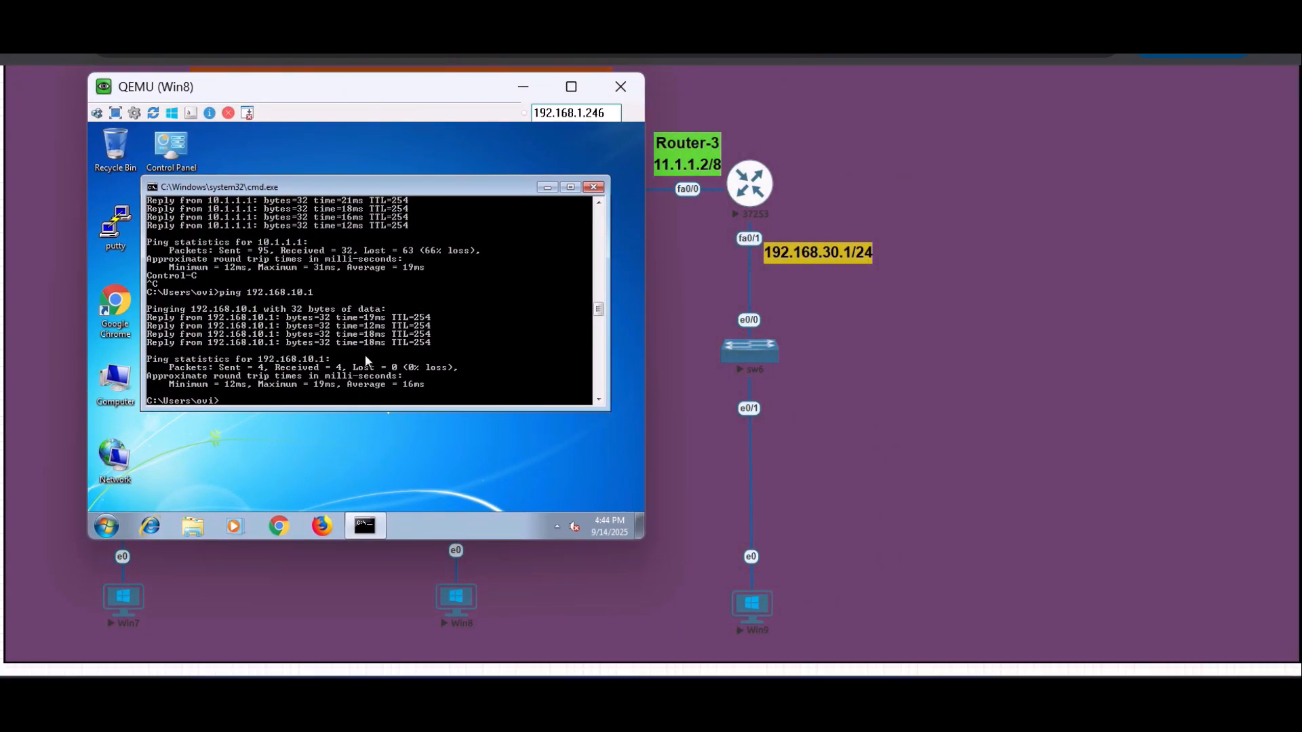
pyautogui.write('ing 11.1.1.2')
pyautogui.press('Return')
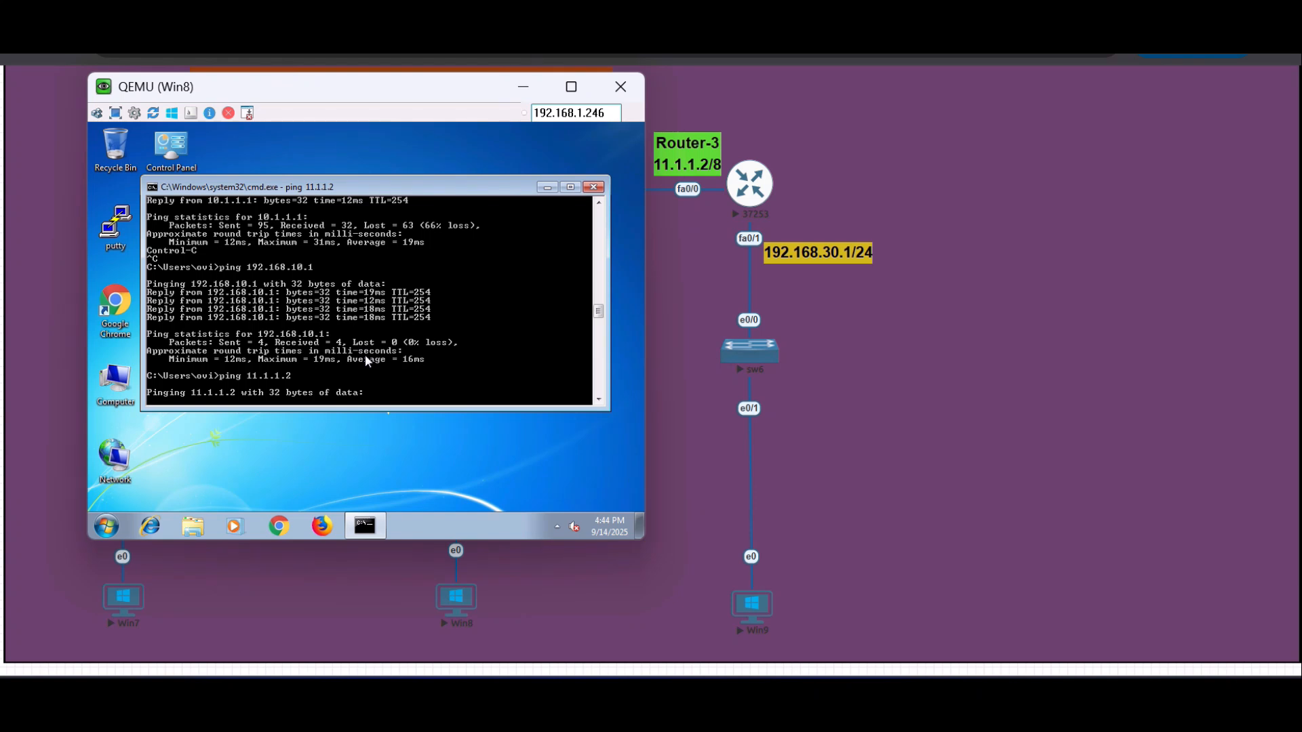
pyautogui.hotkey('ctrl', 'c')
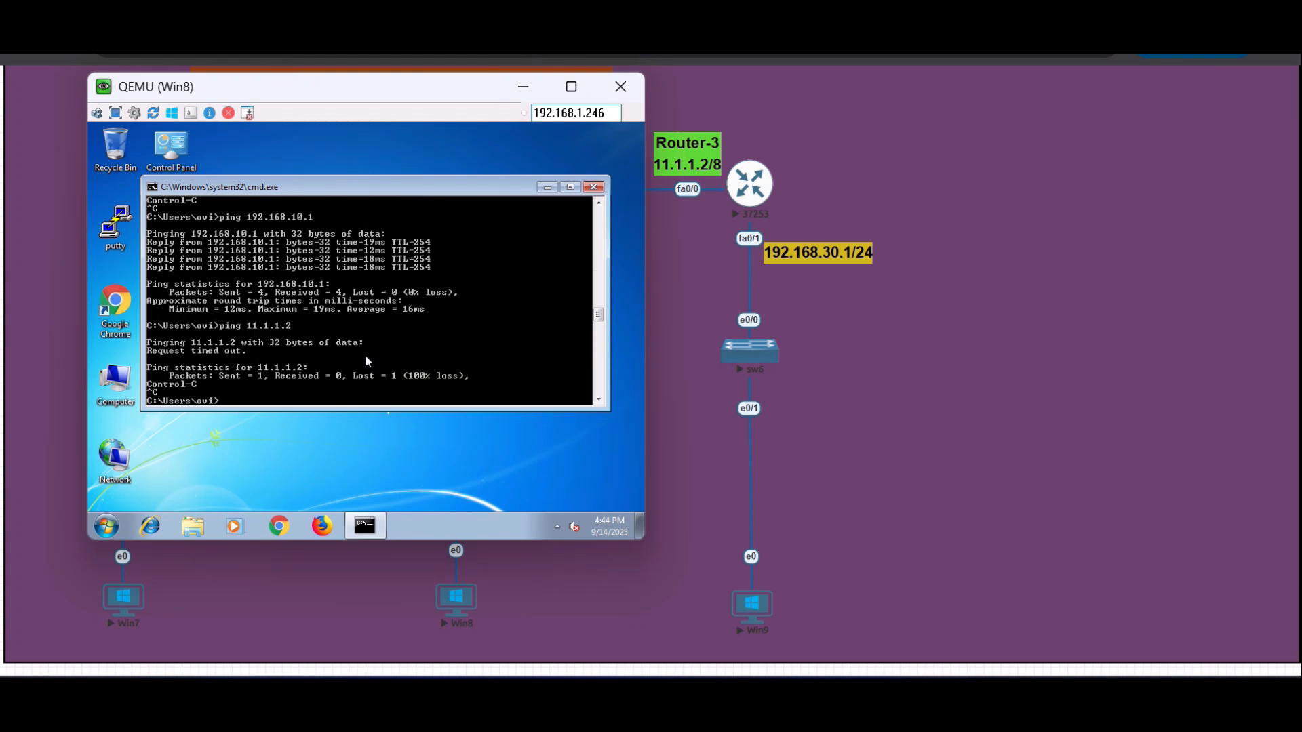
# - Run a continuous ping to 11.1.1.2 from Win8 with the -t option
pyautogui.press('Up')
pyautogui.write('-t')
pyautogui.press('Return')
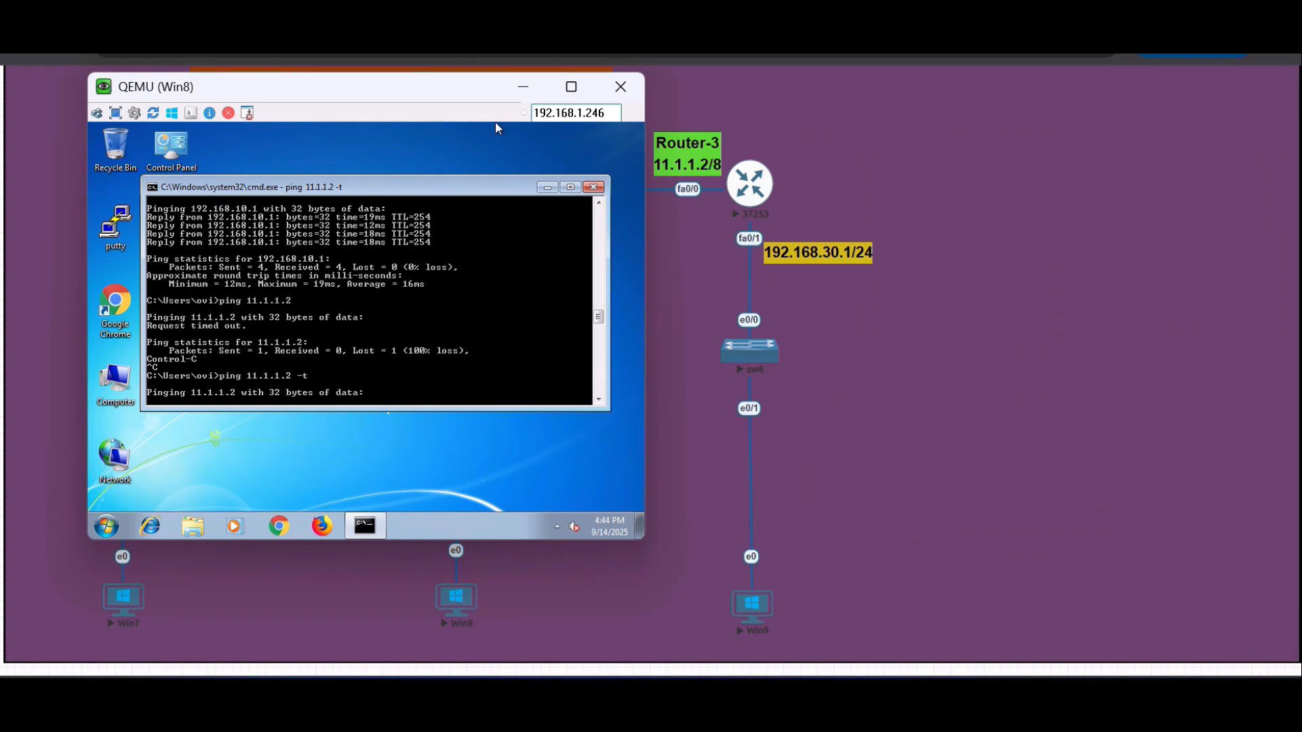
pyautogui.moveTo(496, 122); pyautogui.dragTo(428, 129)
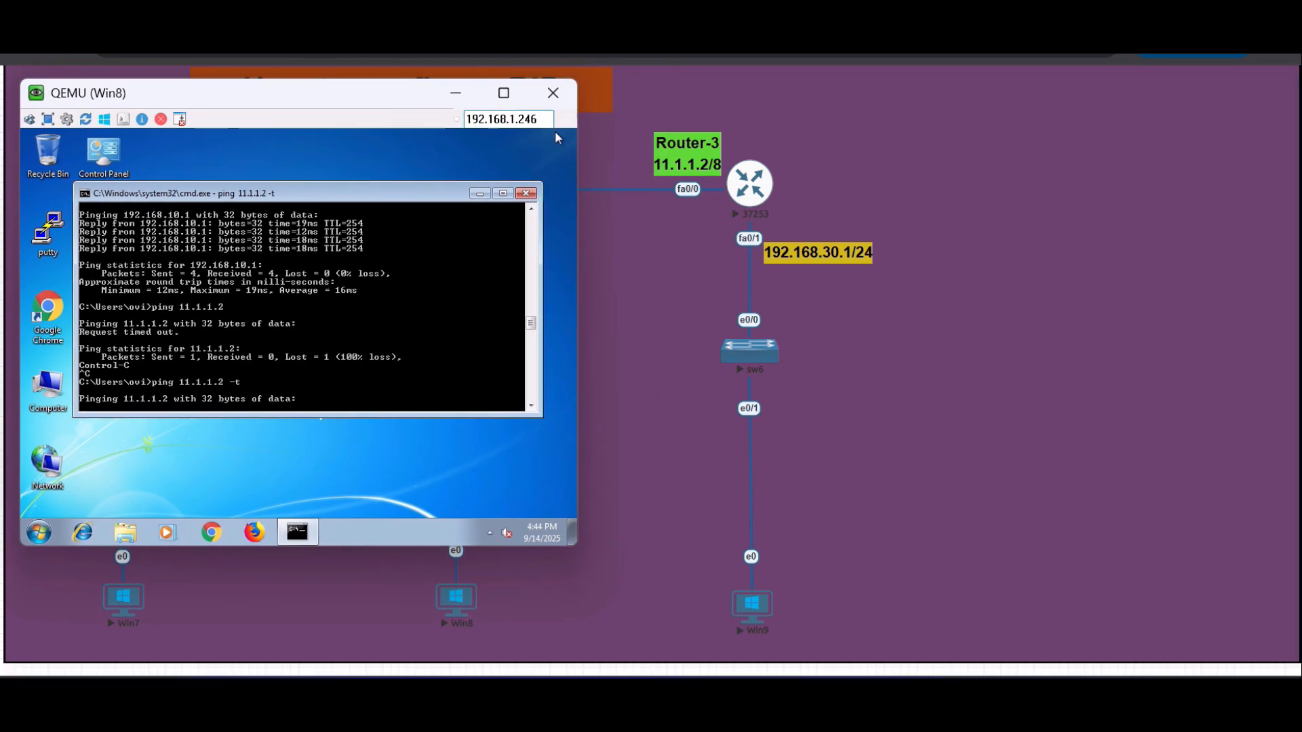
# - Open Router-3's console beside the Win8 window and enter global configuration mode
pyautogui.click(749, 184)
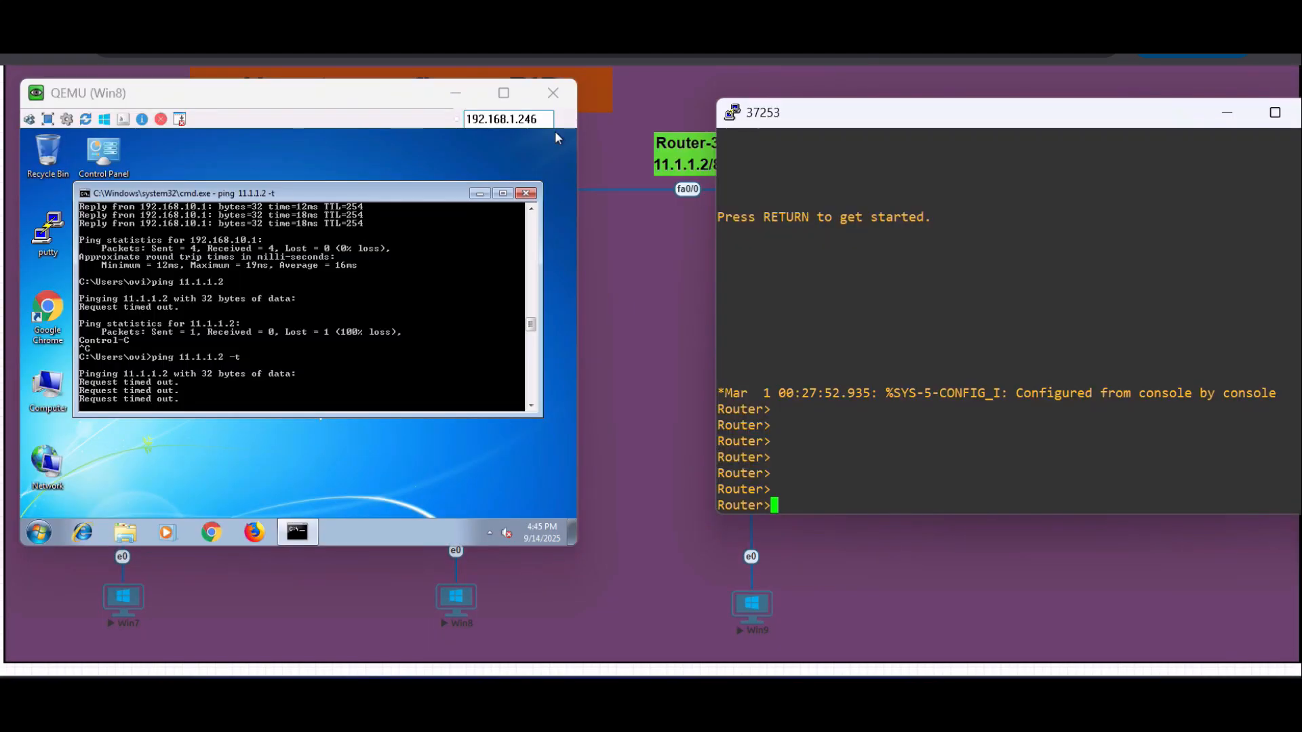
pyautogui.moveTo(916, 118); pyautogui.dragTo(960, 93)
pyautogui.press('Return')
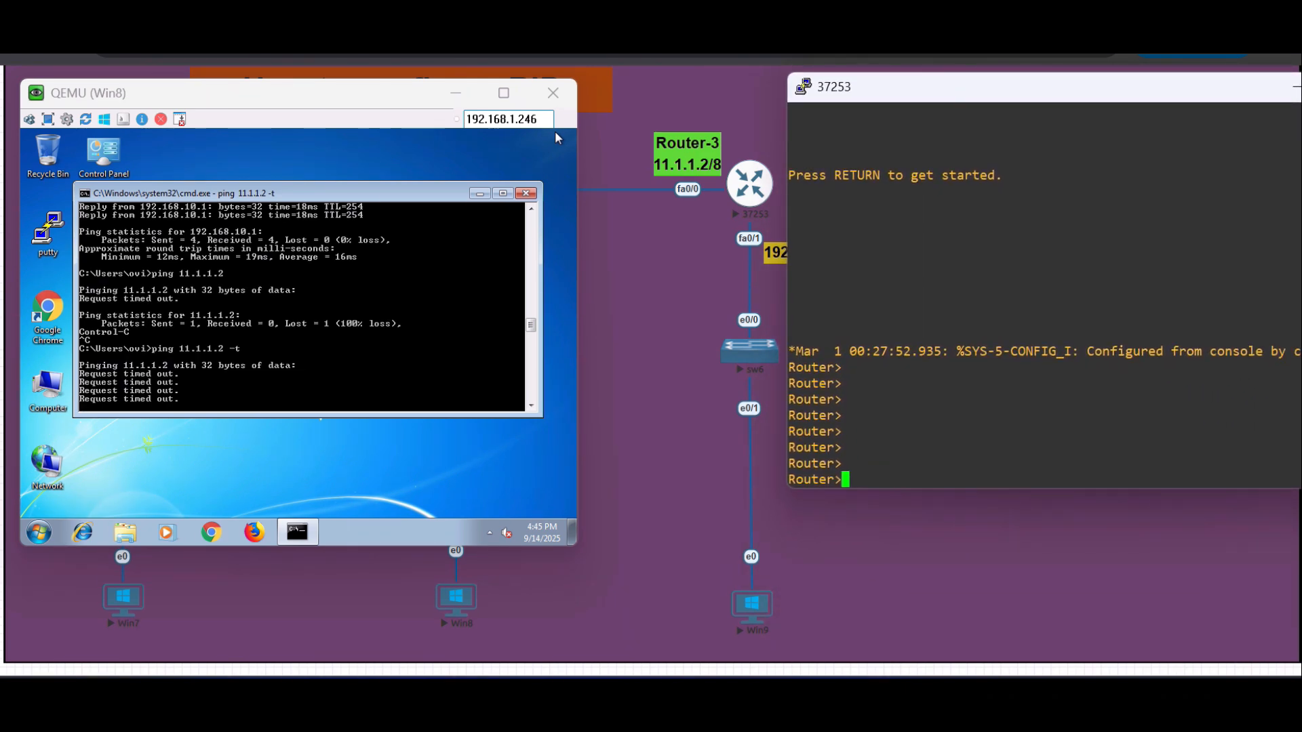
pyautogui.write('en')
pyautogui.press('Tab')
pyautogui.press('Return')
pyautogui.write('\\')
pyautogui.press('BackSpace')
pyautogui.write('conf t')
pyautogui.press('Return')
pyautogui.press('Return')
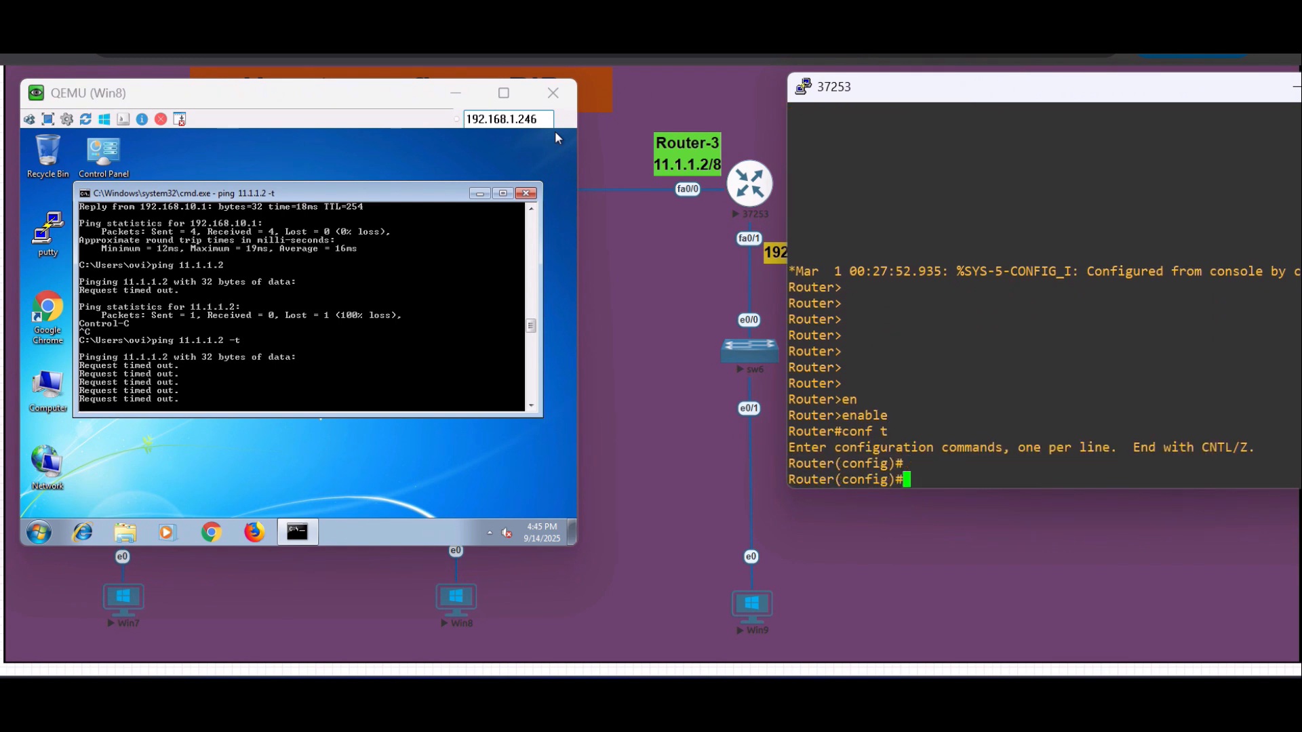
# - Start the RIP routing process on Router-3 and advertise network 11.0.0.0
pyautogui.write('router')
pyautogui.press('Tab')
pyautogui.write('rip')
pyautogui.press('Return')
pyautogui.write('net')
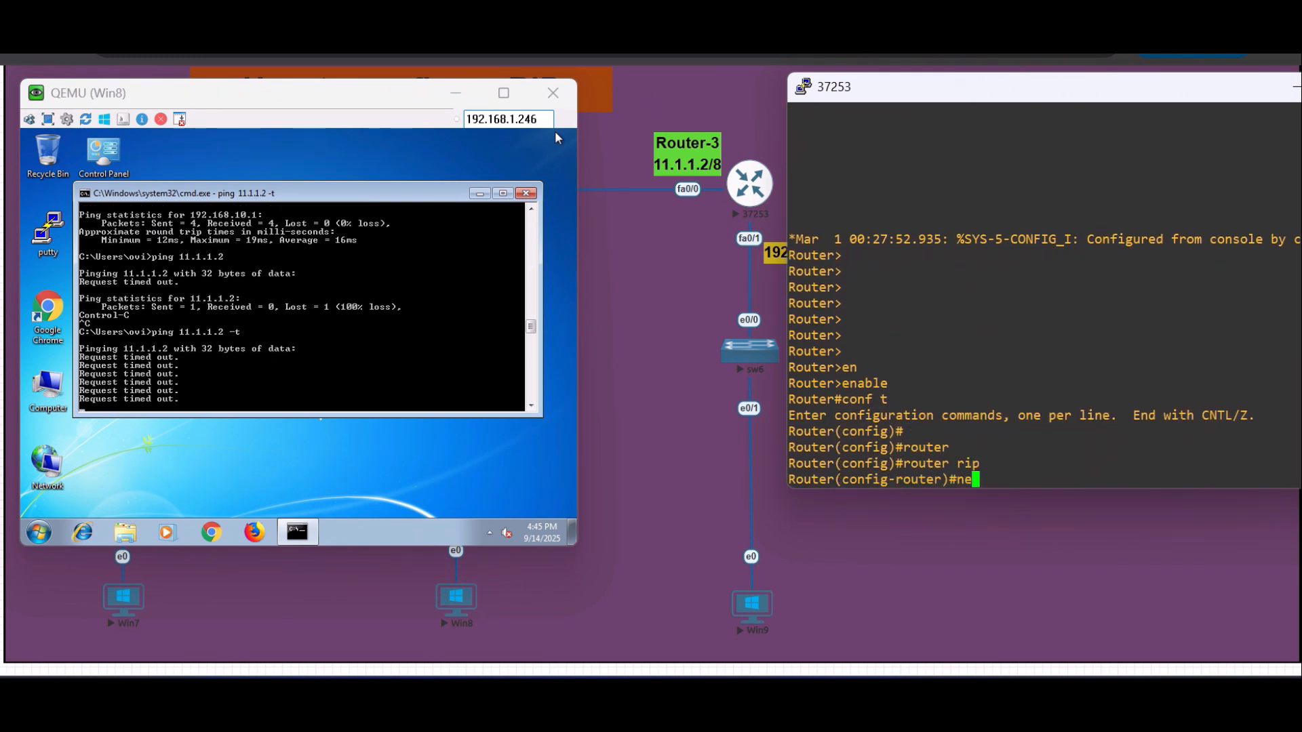
pyautogui.press('Tab')
pyautogui.write('11.')
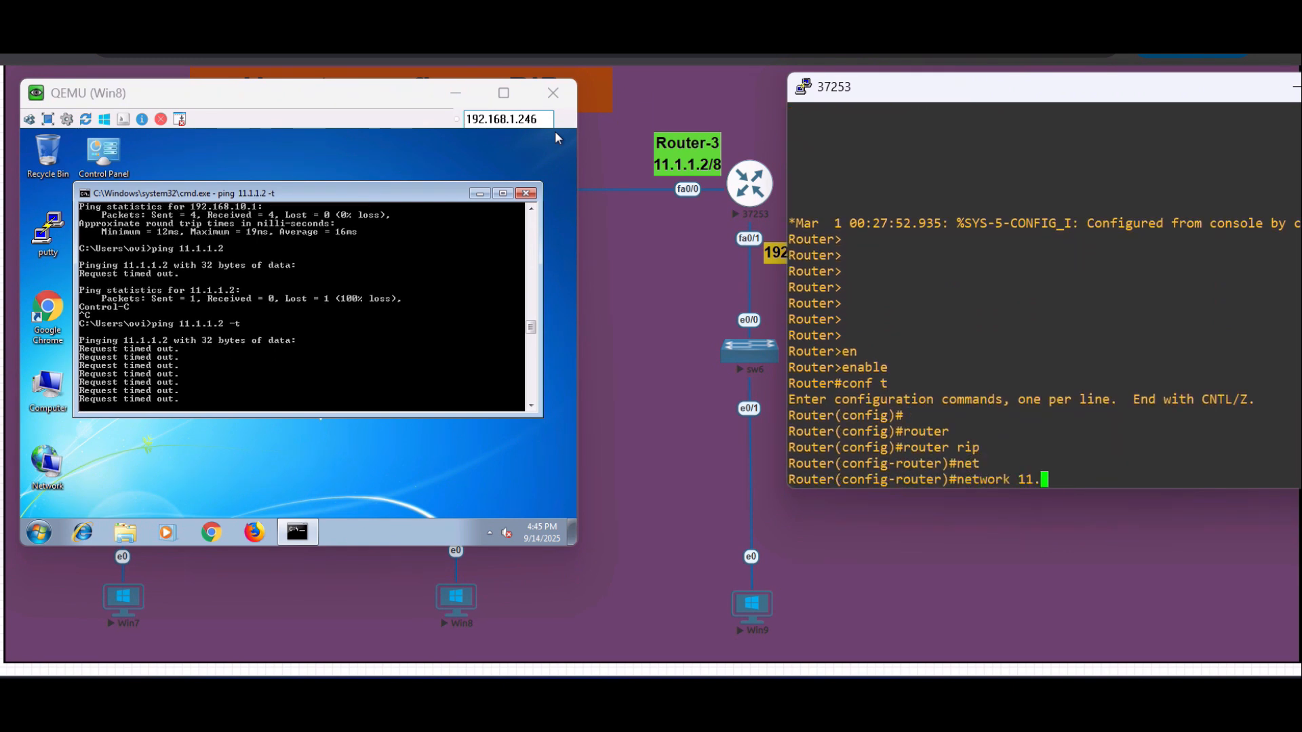
pyautogui.write('0.0.0')
pyautogui.press('Return')
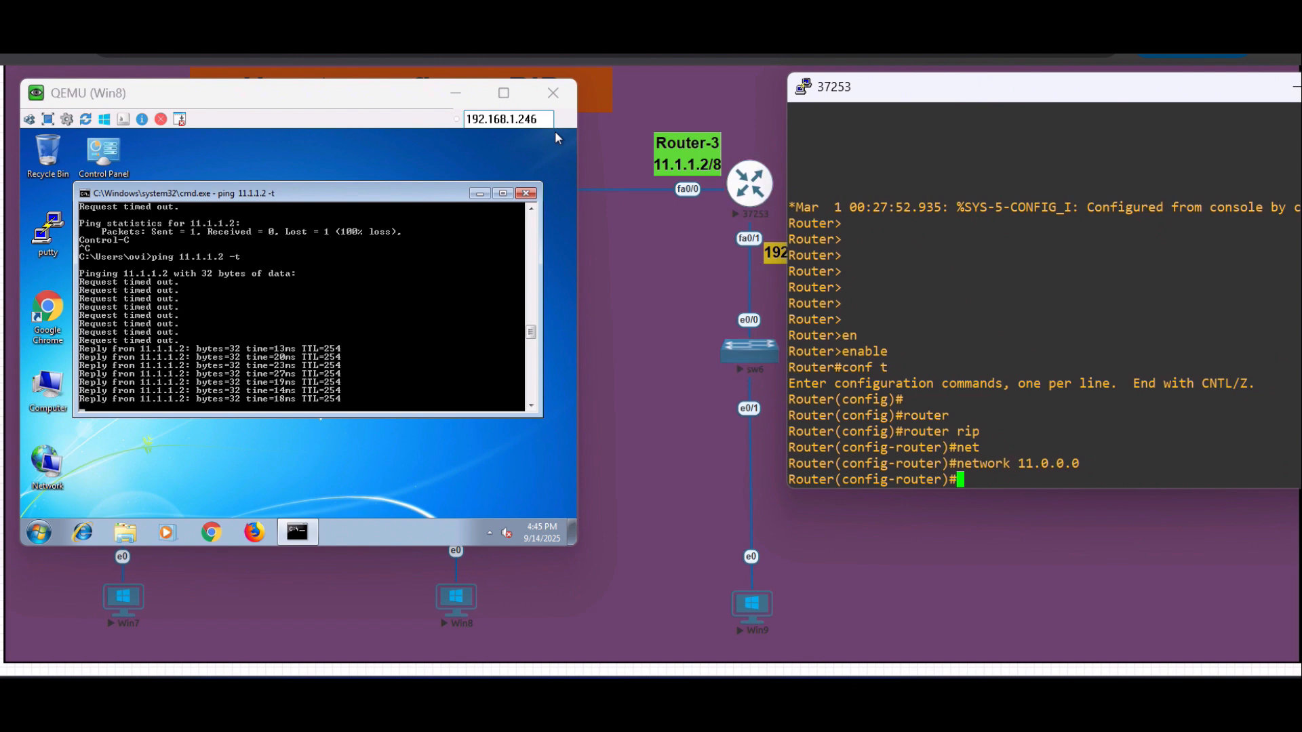
# - Stop the continuous ping on Win8 and ping 192.168.30.1 instead
pyautogui.click(413, 376)
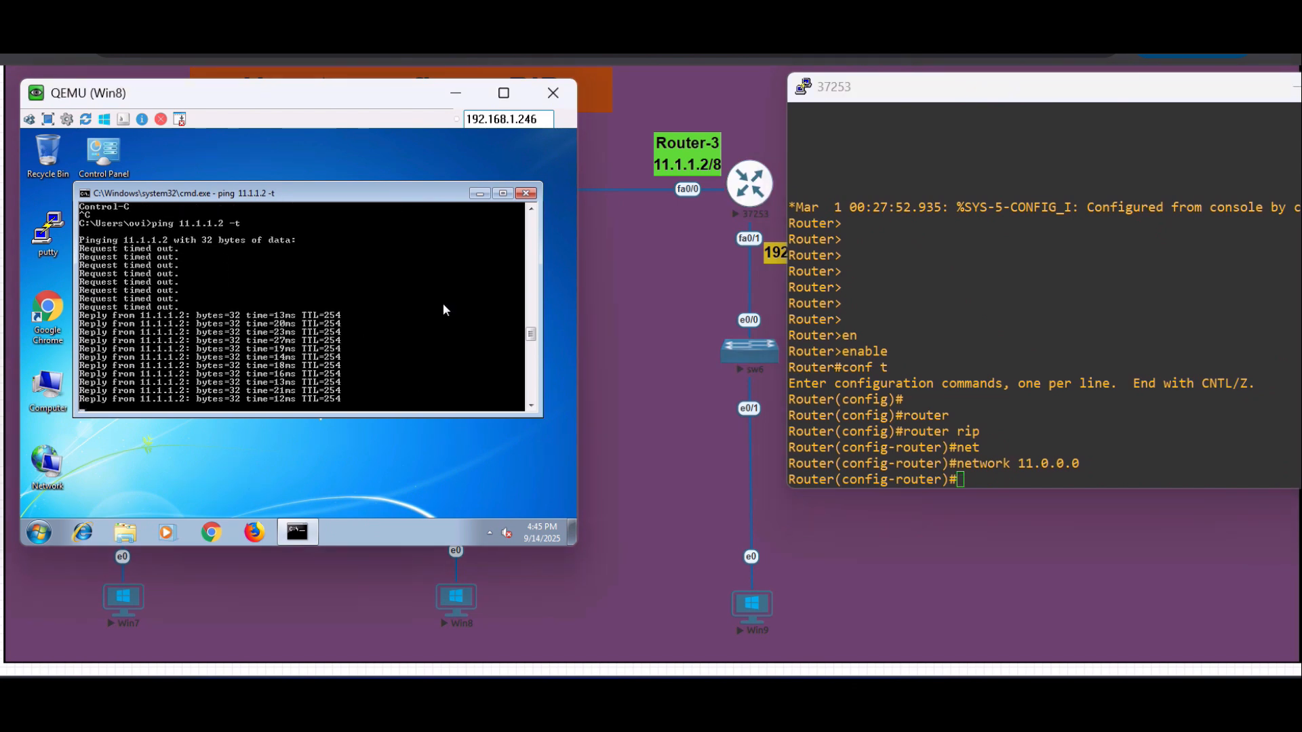
pyautogui.hotkey('ctrl', 'c')
pyautogui.write('ping 192.168.10.')
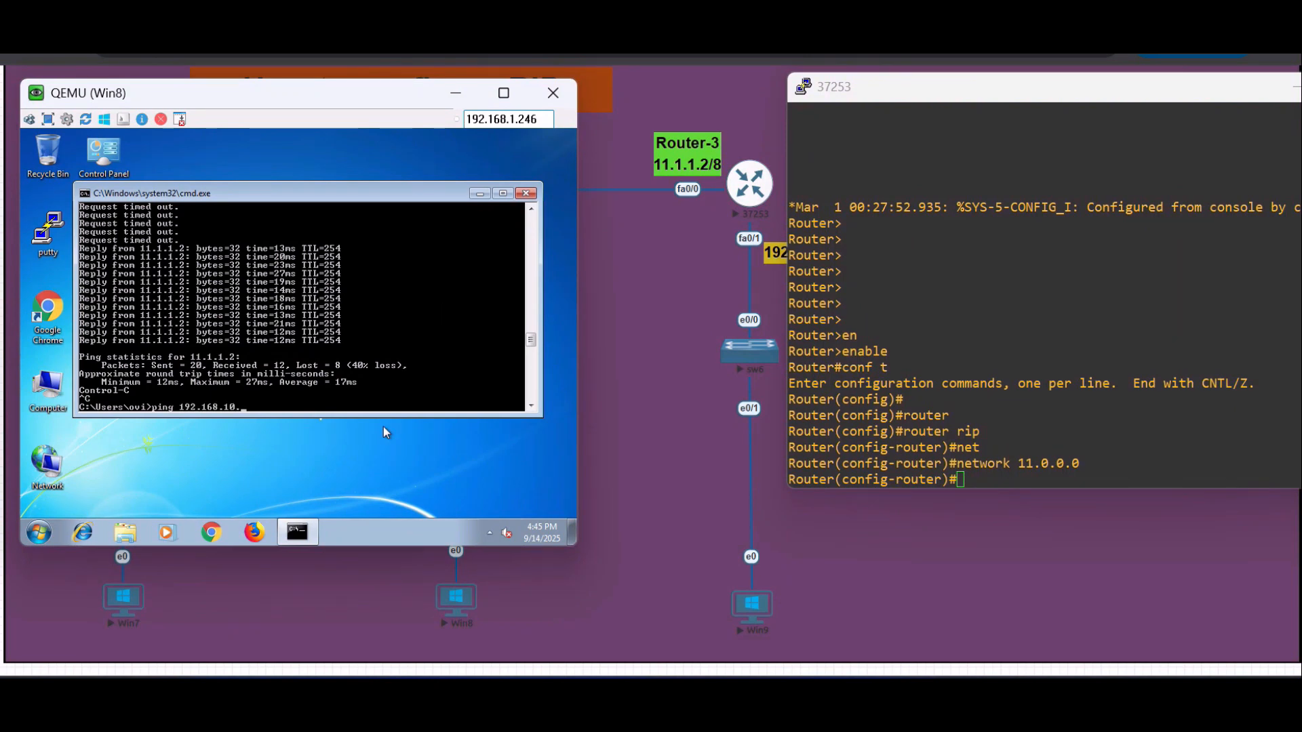
pyautogui.press('BackSpace')
pyautogui.press('BackSpace')
pyautogui.press('BackSpace')
pyautogui.write('30.1')
pyautogui.press('Return')
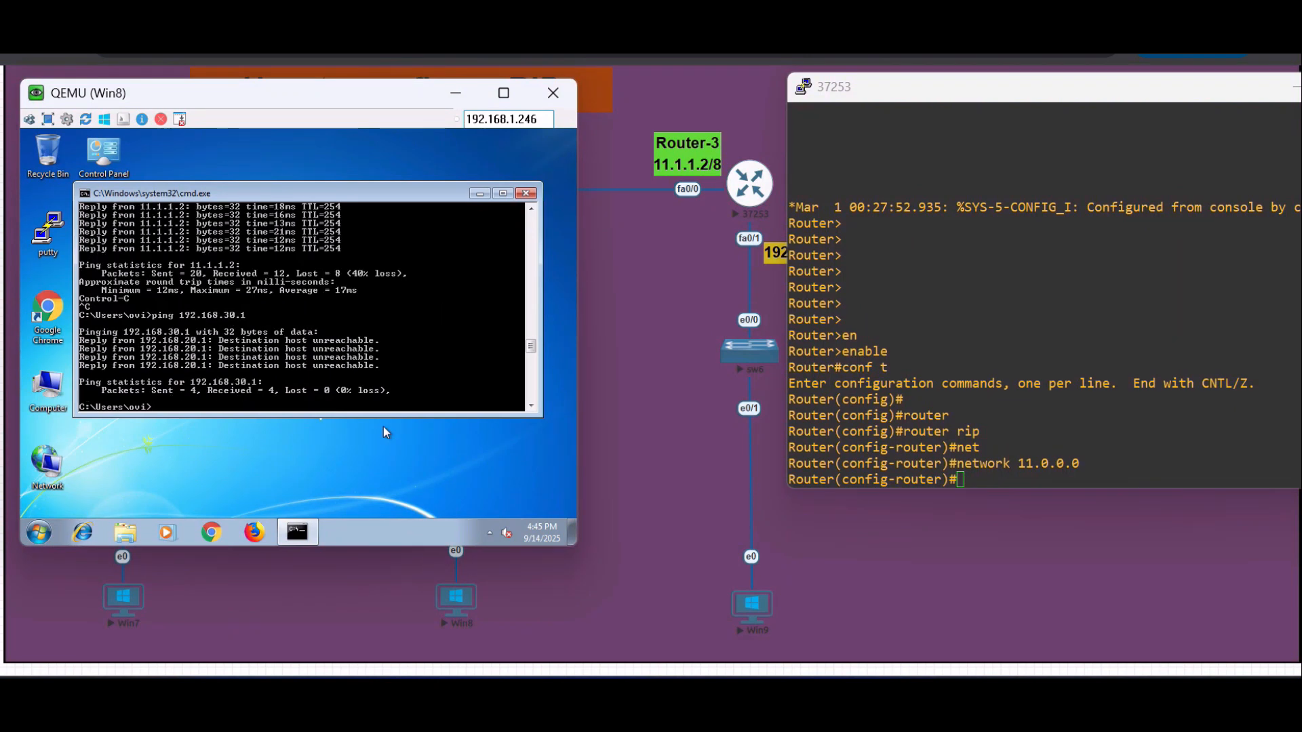
# - Run a continuous ping to 192.168.30.1 from Win8 with the -t option
pyautogui.press('Up')
pyautogui.write('-t')
pyautogui.press('Return')
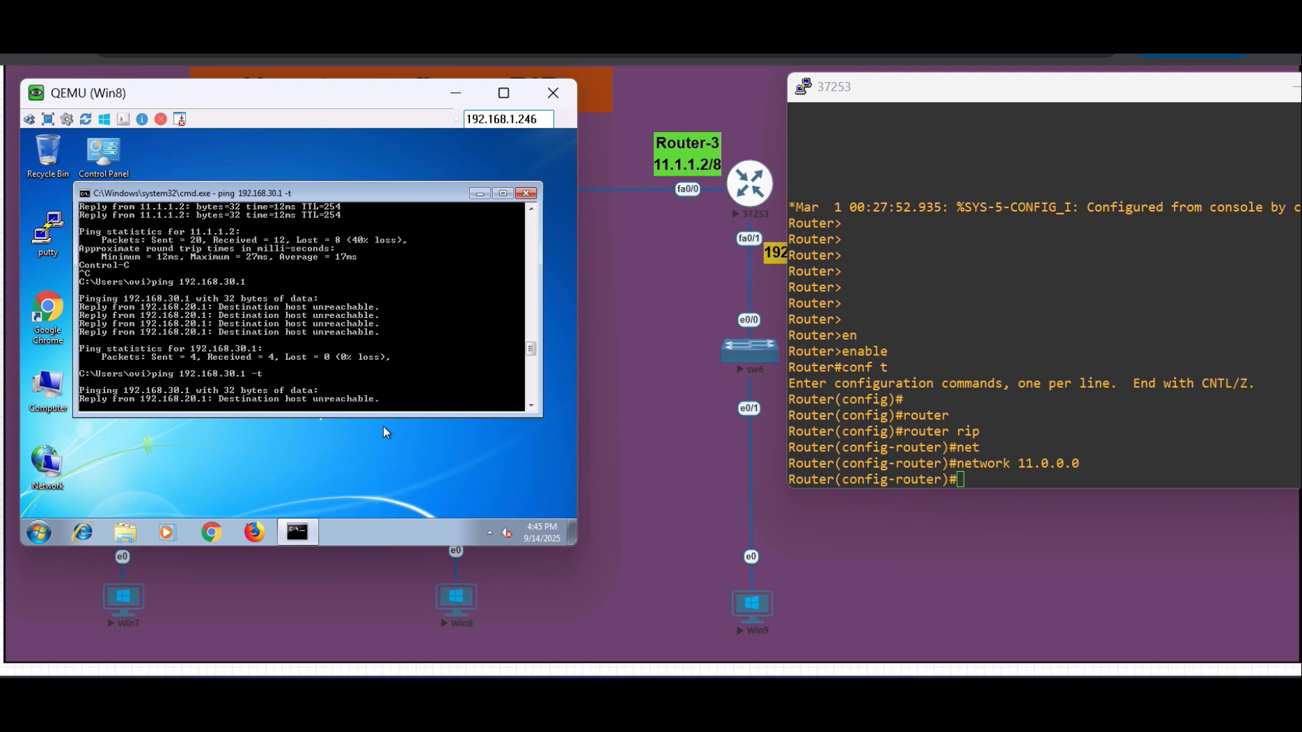
# - Advertise network 192.168.30.0 in Router-3's RIP routing process
pyautogui.hotkey('alt', 'Tab')
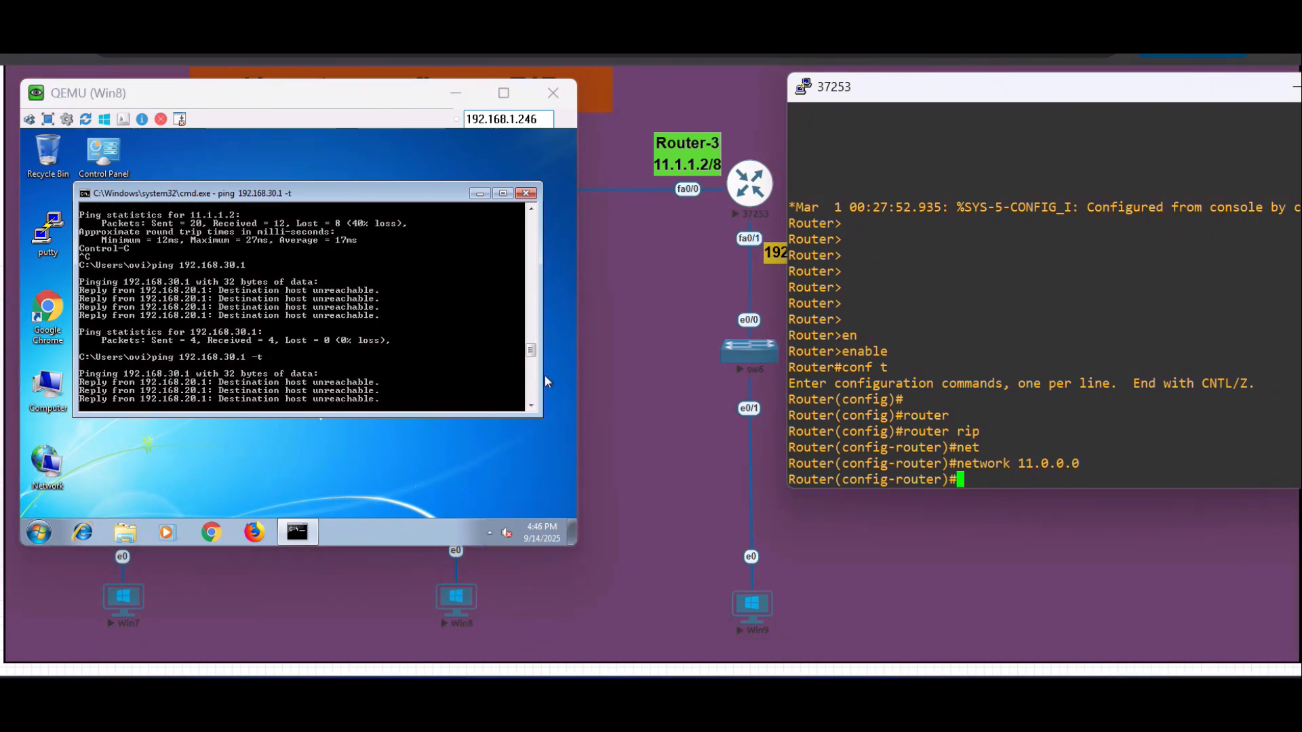
pyautogui.write('net')
pyautogui.press('Tab')
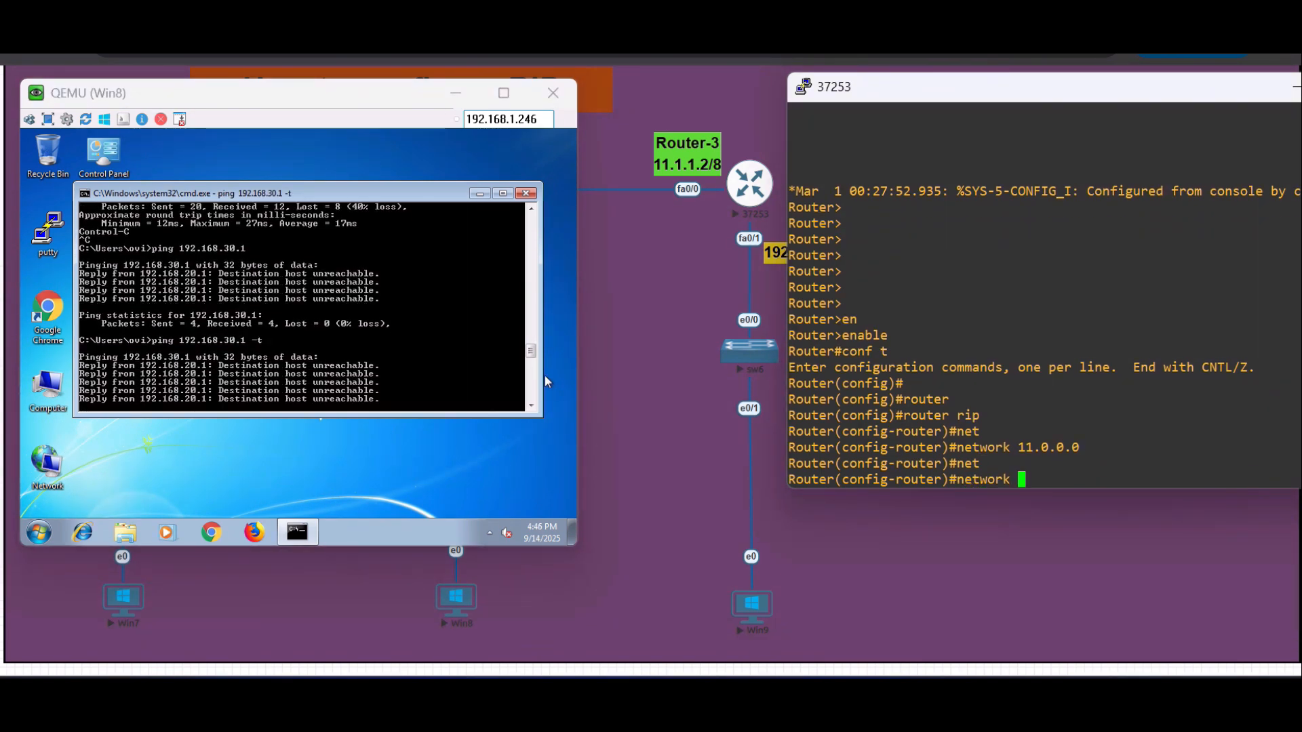
pyautogui.write('192.168')
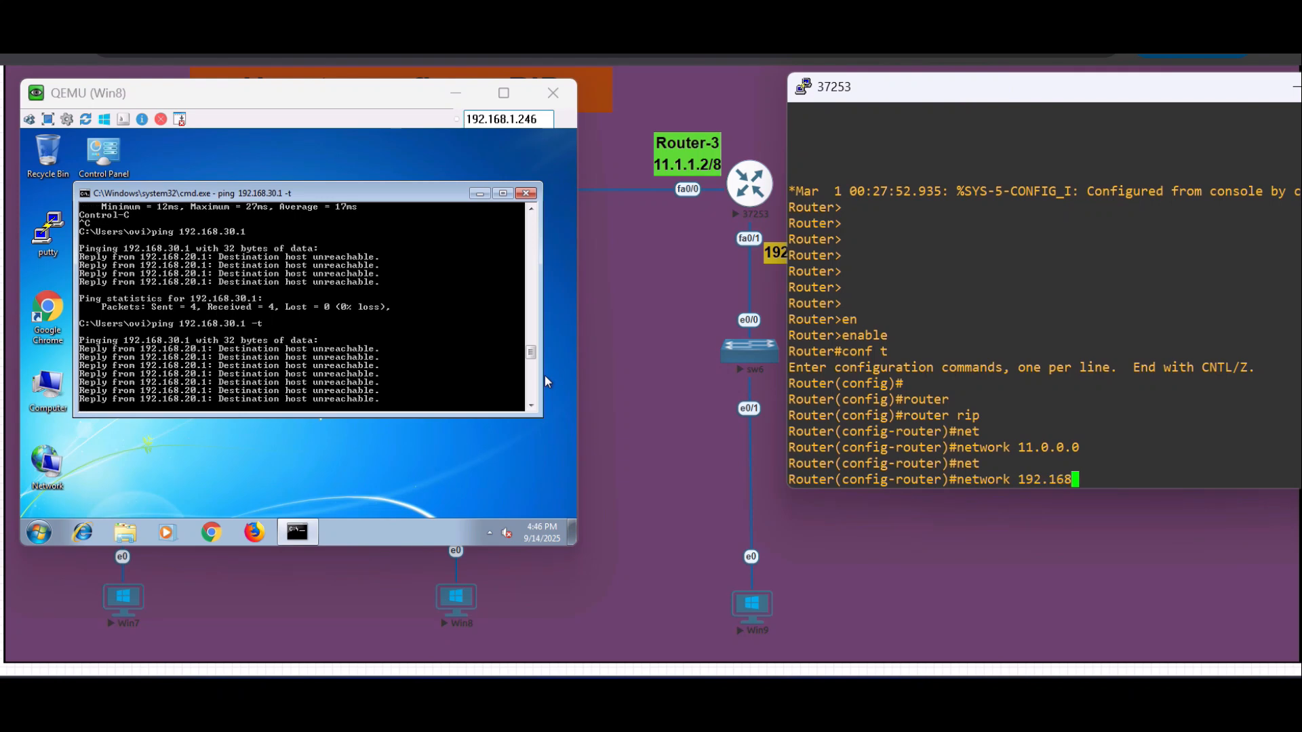
pyautogui.write('.30.0.')
pyautogui.press('Return')
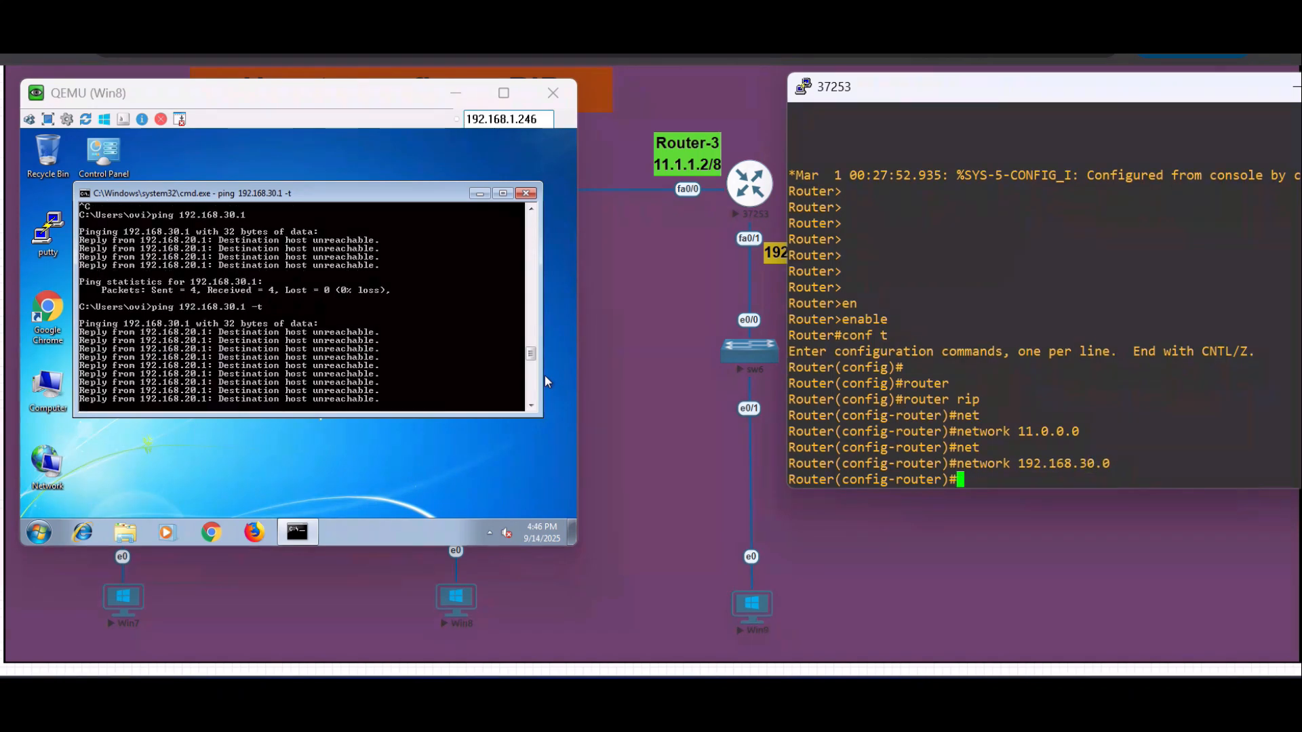